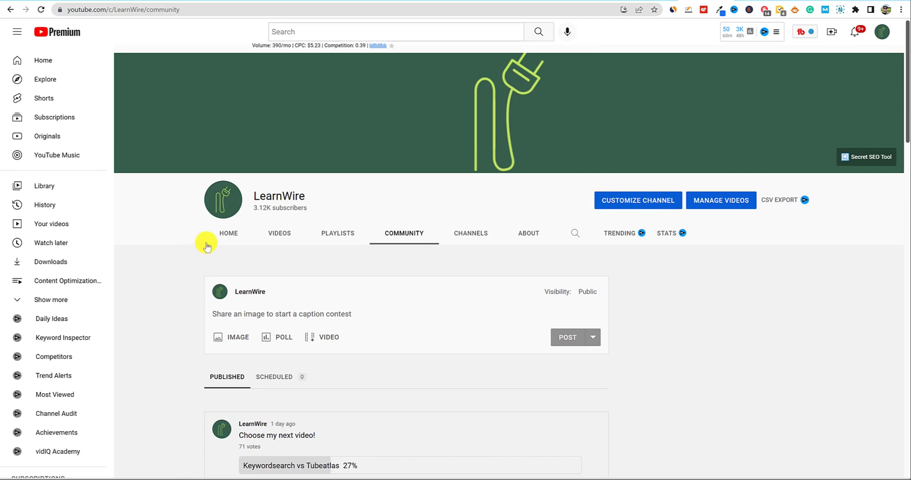
Look through the LearnWire channel's uploaded videos and its community posts, including the "Choose my next video!" poll.
left_click(280, 233)
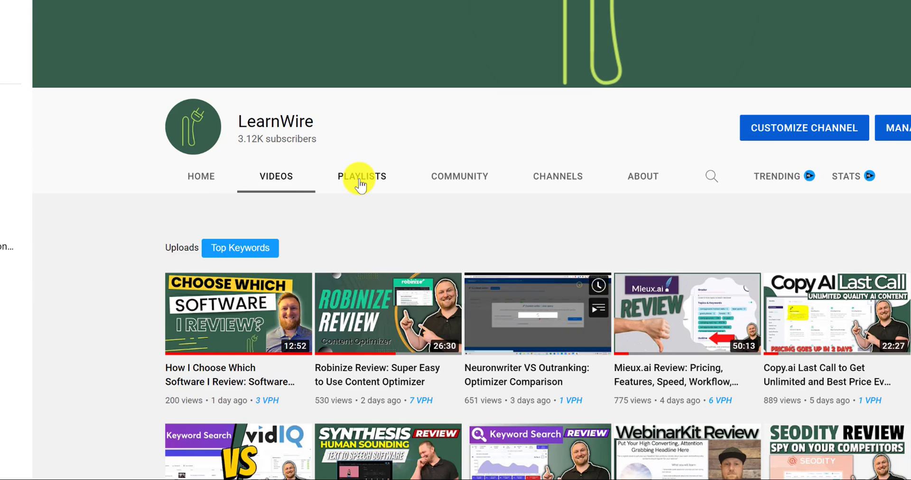
left_click(462, 178)
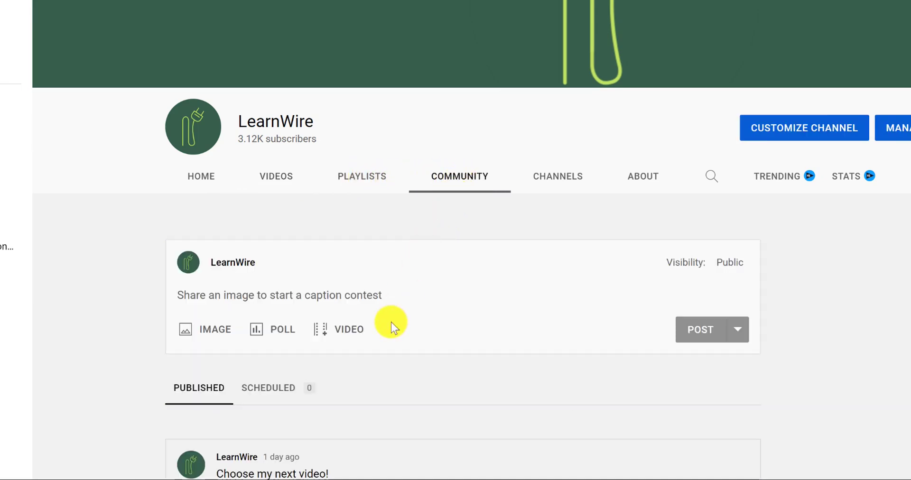
scroll(349, 410, "down", 5)
scroll(348, 411, "up", 1)
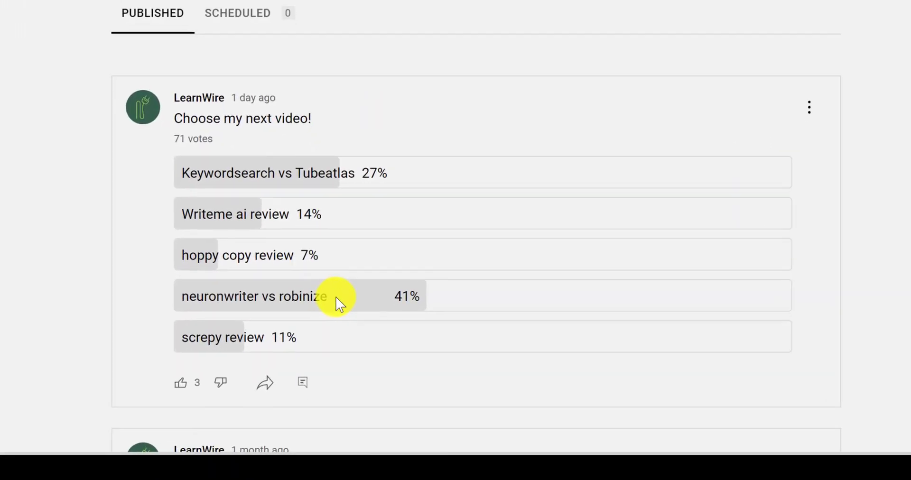
scroll(337, 304, "down", 4)
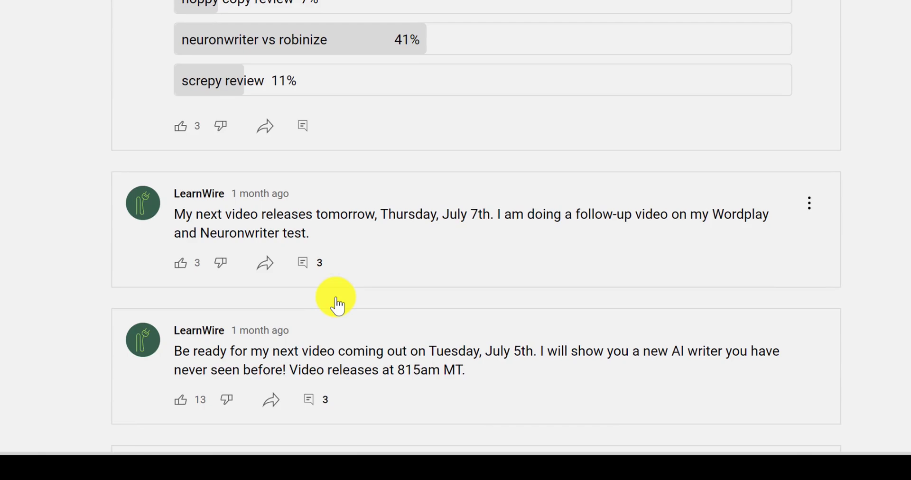
scroll(395, 201, "down", 5)
scroll(386, 323, "down", 7)
scroll(383, 335, "up", 15)
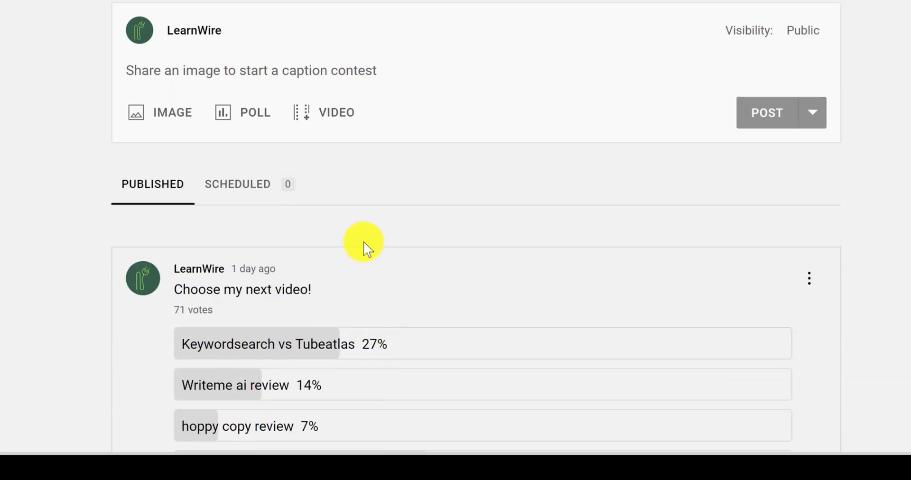
scroll(352, 240, "down", 3)
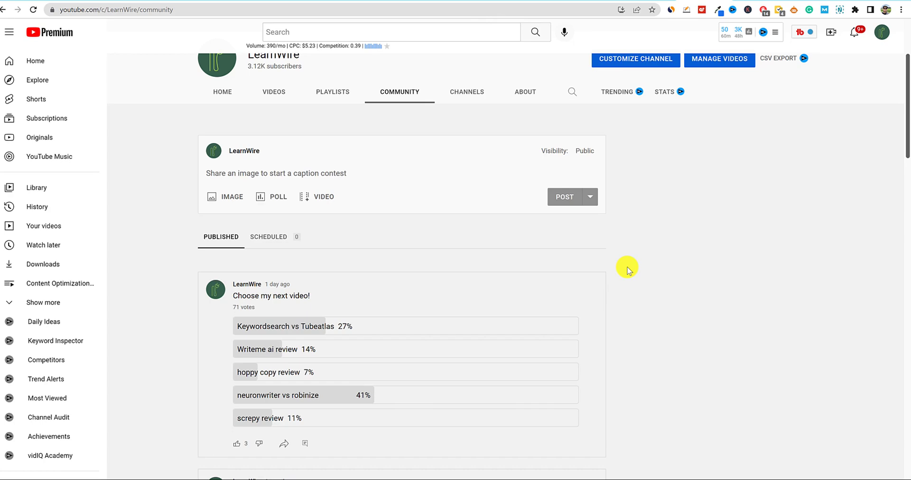
Bring the incognito window with the LearnWire ProductLift voting page into view and maximize it.
left_click_drag(910, 1, 414, 148)
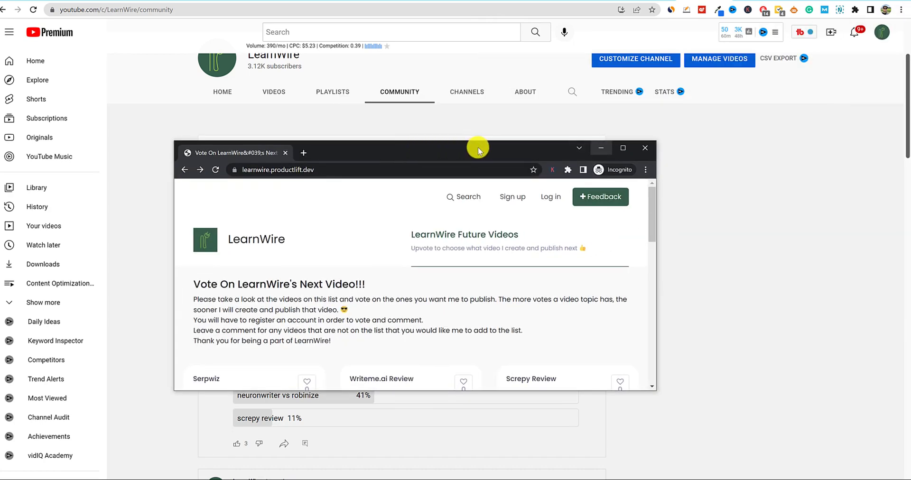
left_click(622, 148)
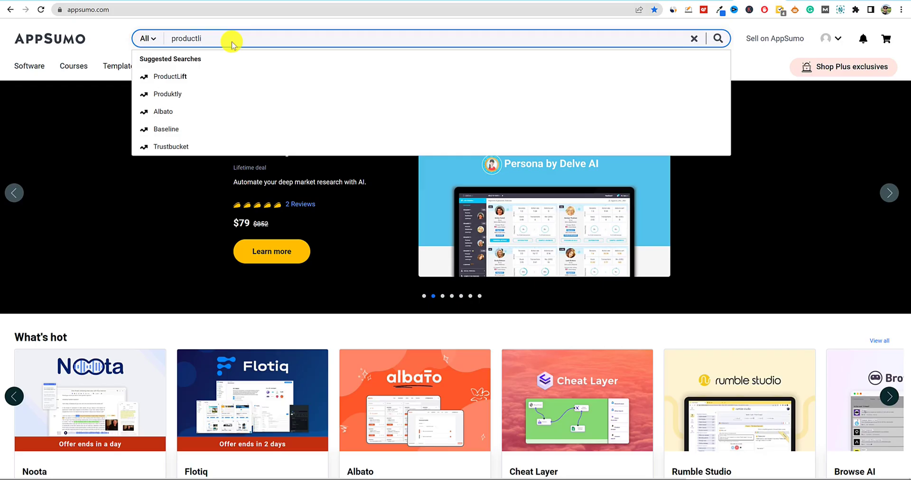
Open the suggested ProductLift deal on AppSumo and examine its description, overview, plans and features.
left_click(183, 81)
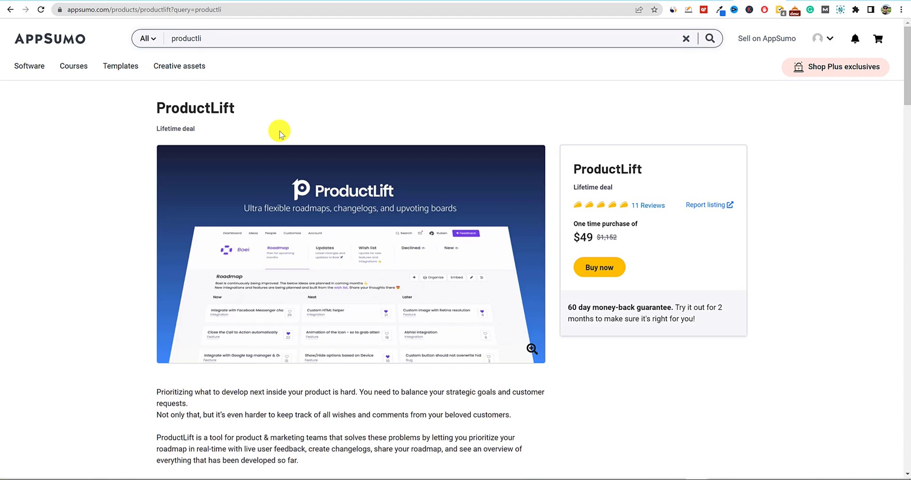
scroll(280, 132, "down", 1)
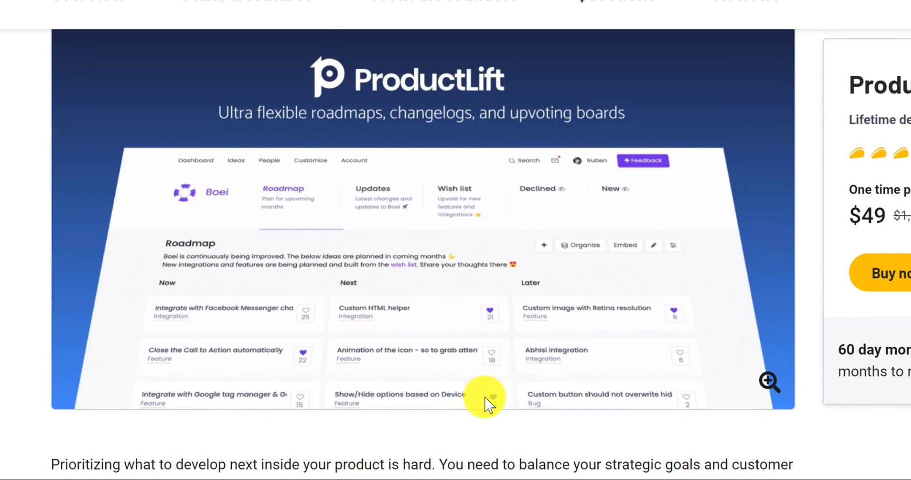
scroll(484, 397, "down", 10)
scroll(484, 403, "down", 7)
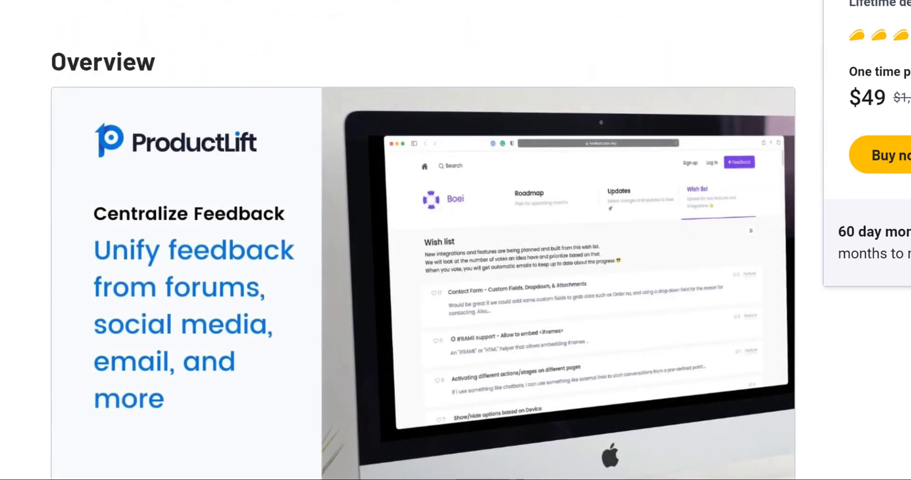
scroll(484, 403, "up", 6)
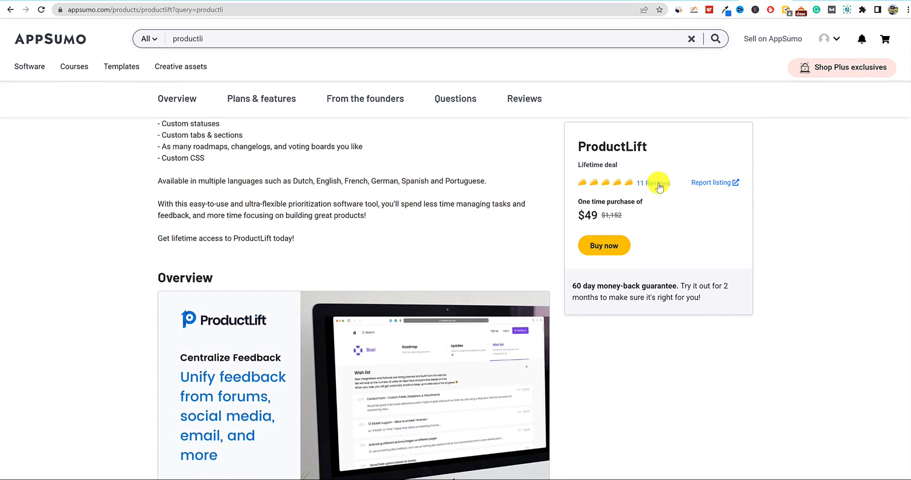
scroll(572, 362, "down", 10)
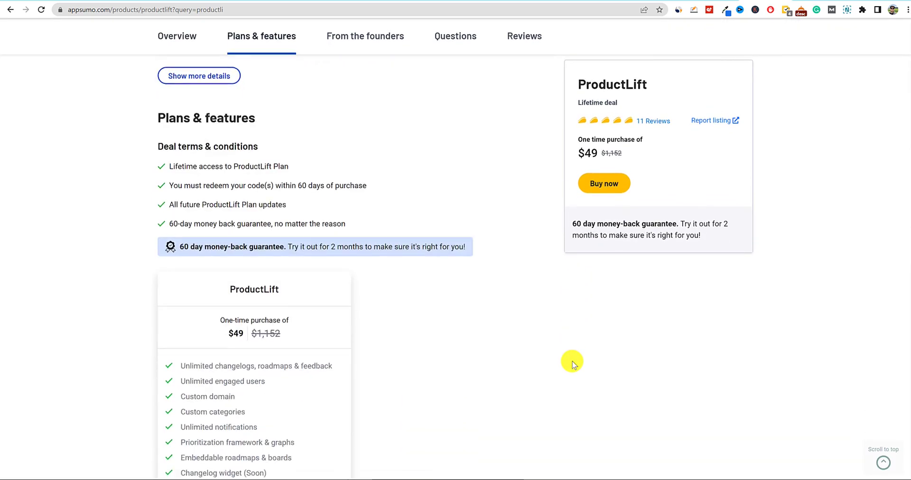
scroll(546, 357, "down", 5)
scroll(547, 357, "up", 8)
scroll(547, 357, "up", 10)
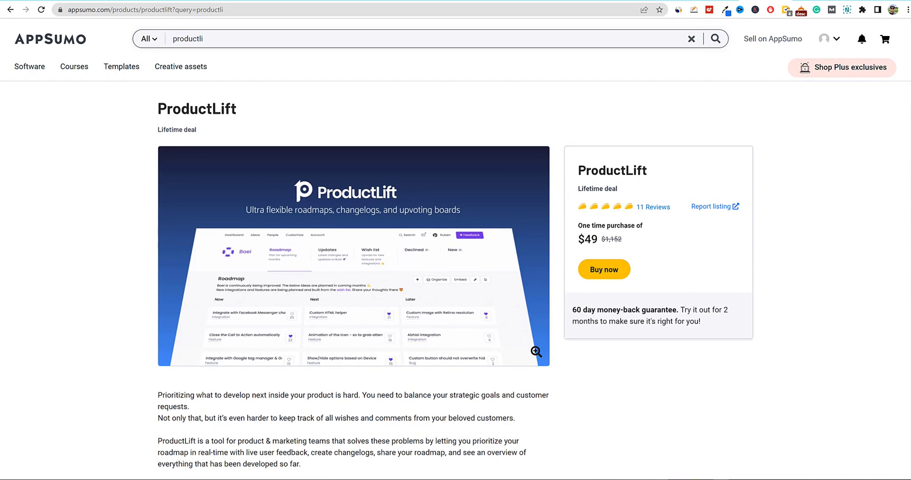
Switch to the LearnWire voting portal and examine its introduction text and the list of proposed video ideas.
left_click(849, 468)
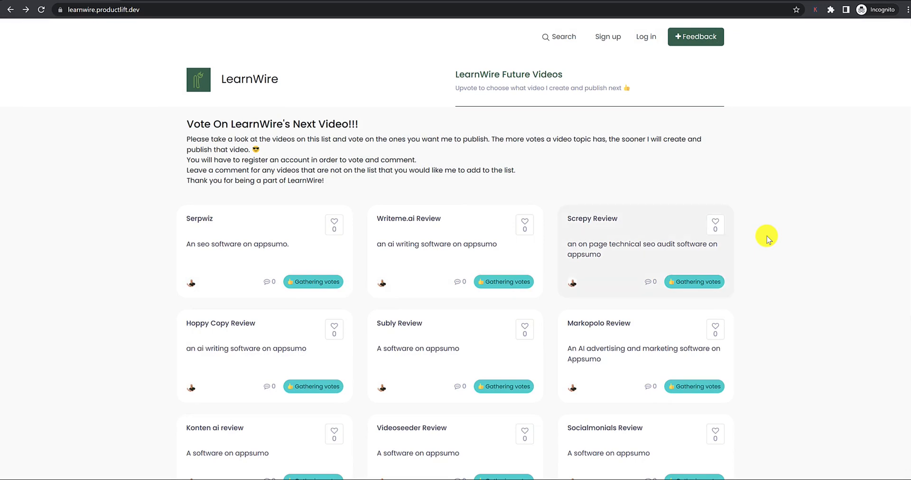
scroll(765, 309, "down", 5)
scroll(766, 310, "up", 5)
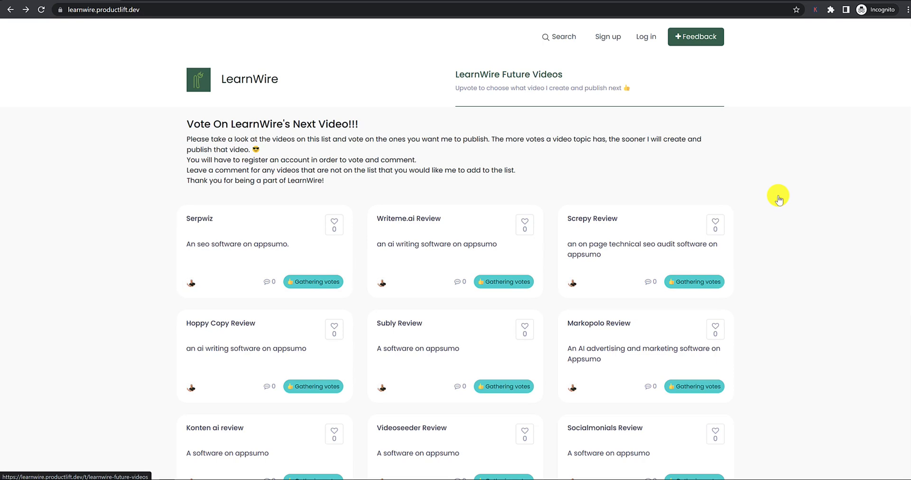
left_click_drag(185, 125, 476, 184)
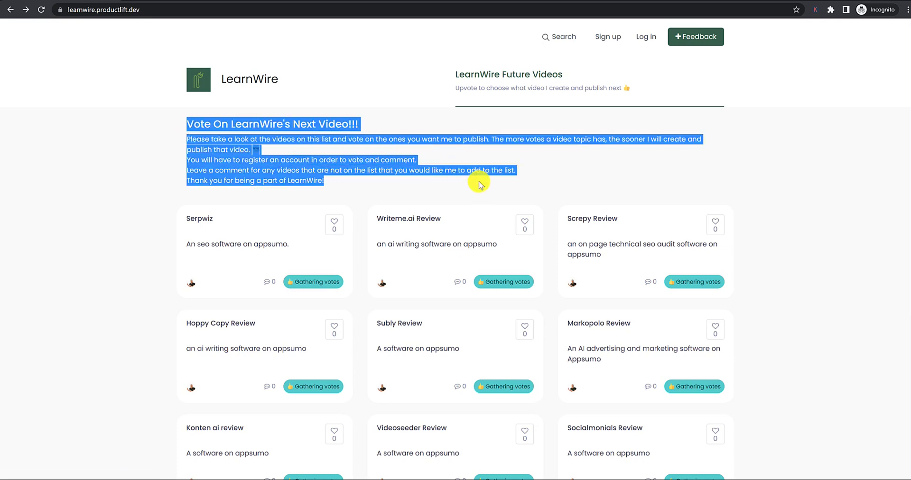
left_click(340, 157)
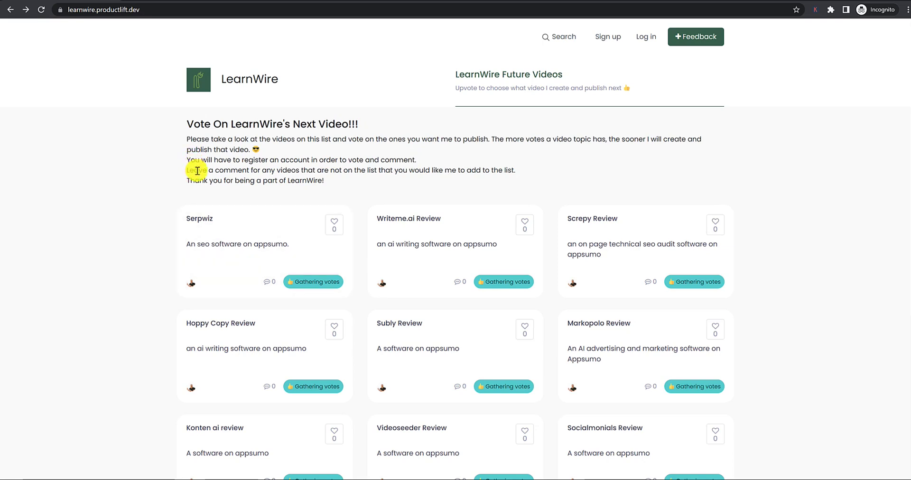
left_click_drag(188, 139, 379, 177)
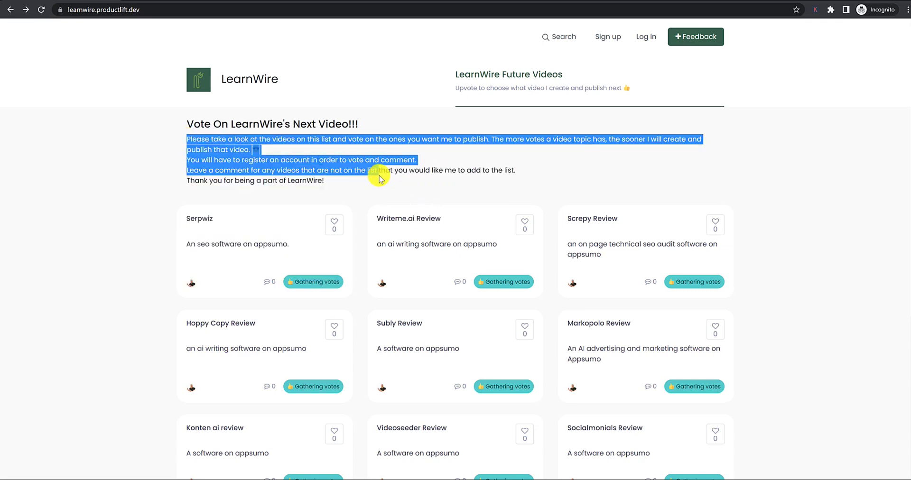
left_click(546, 195)
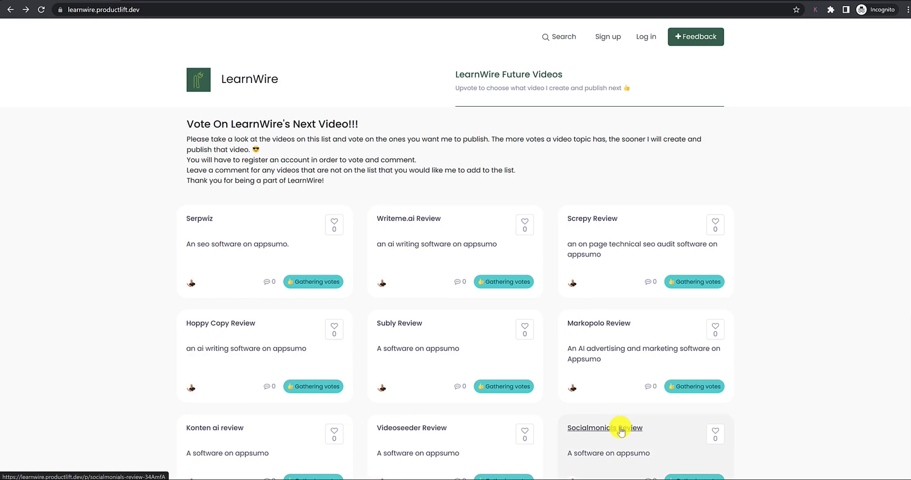
scroll(620, 431, "down", 5)
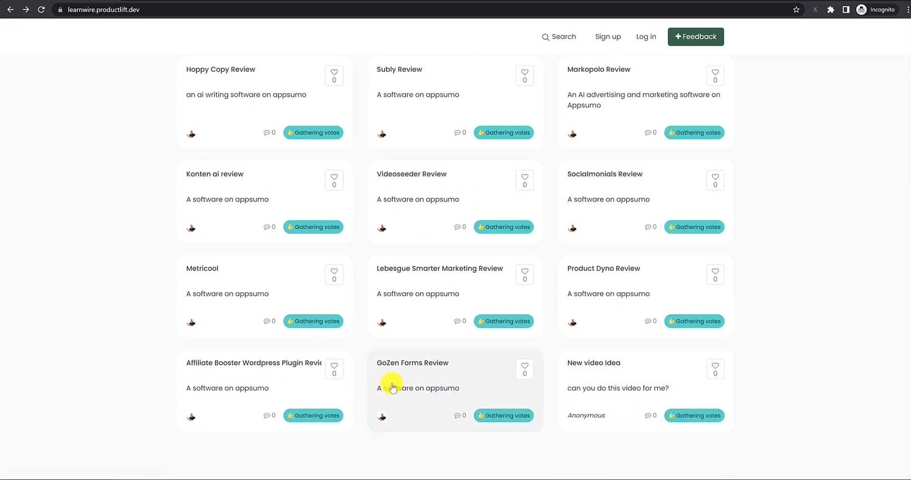
scroll(342, 372, "up", 5)
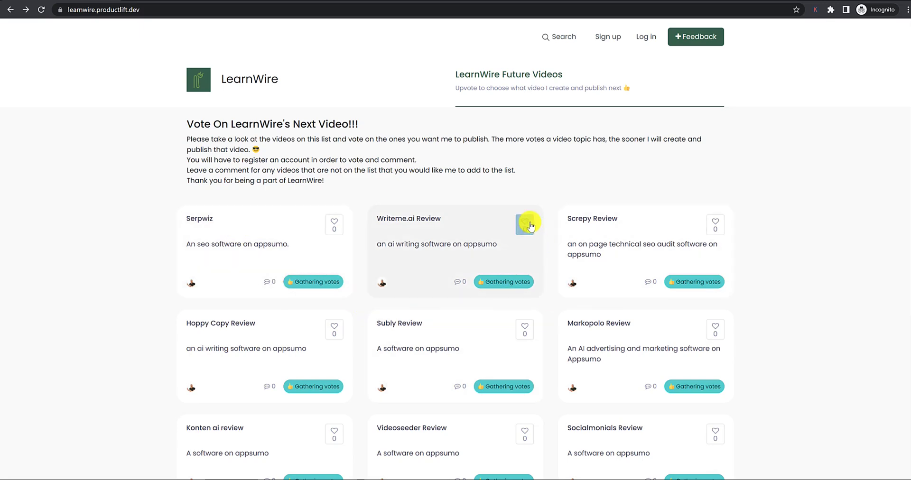
Try to upvote the Writeme.ai Review idea as a logged-out visitor.
left_click(524, 225)
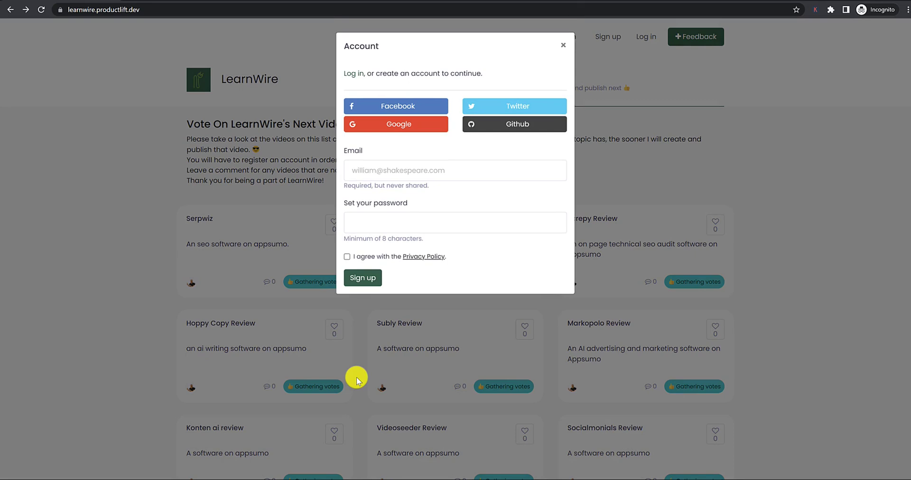
left_click(417, 111)
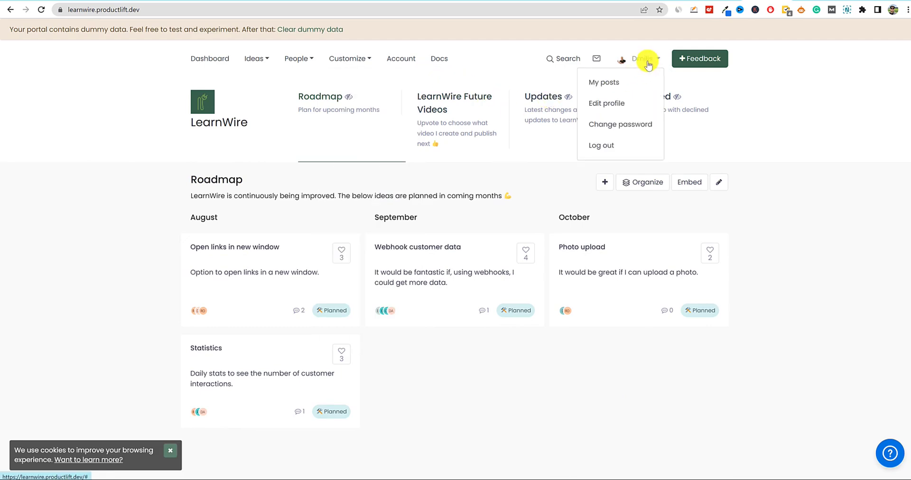
In the logged-in portal, open the LearnWire Future Videos board and upvote the Writeme.ai Review and Screpy Review ideas.
left_click(455, 103)
scroll(519, 238, "down", 5)
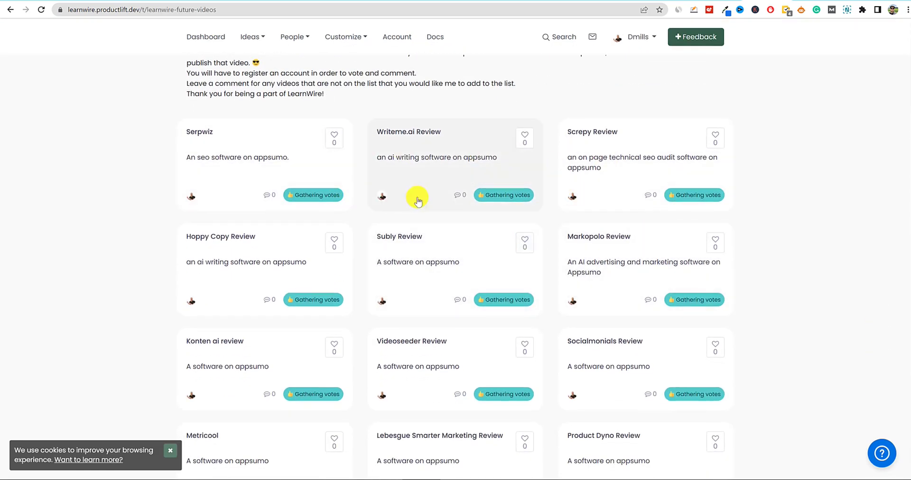
left_click(526, 142)
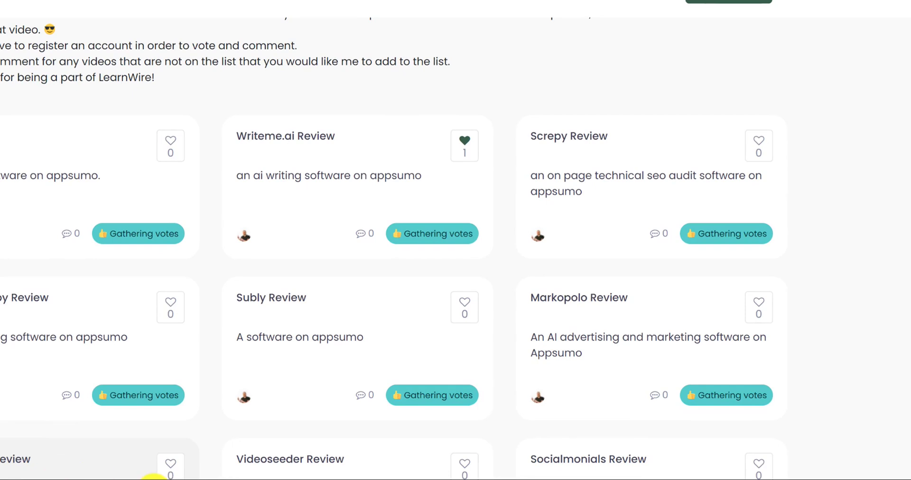
left_click(758, 145)
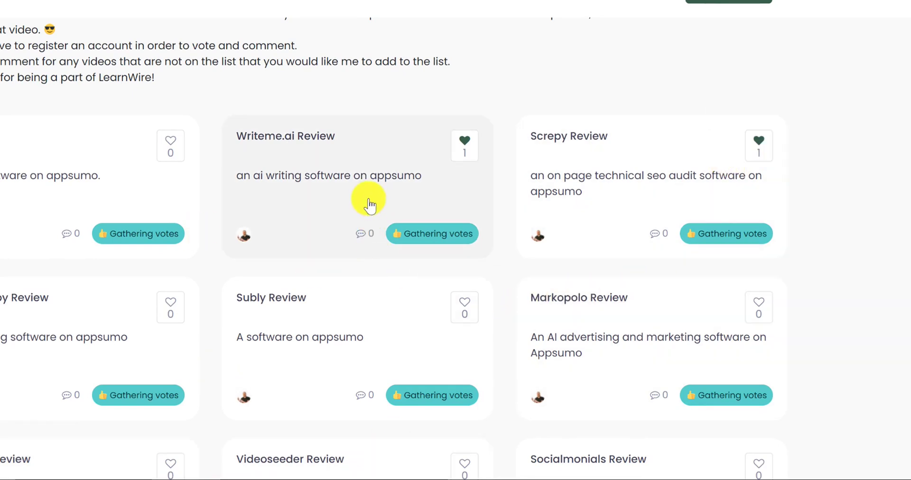
Open the Writeme.ai Review idea and add the comment "I like this software".
left_click(411, 240)
scroll(361, 262, "down", 3)
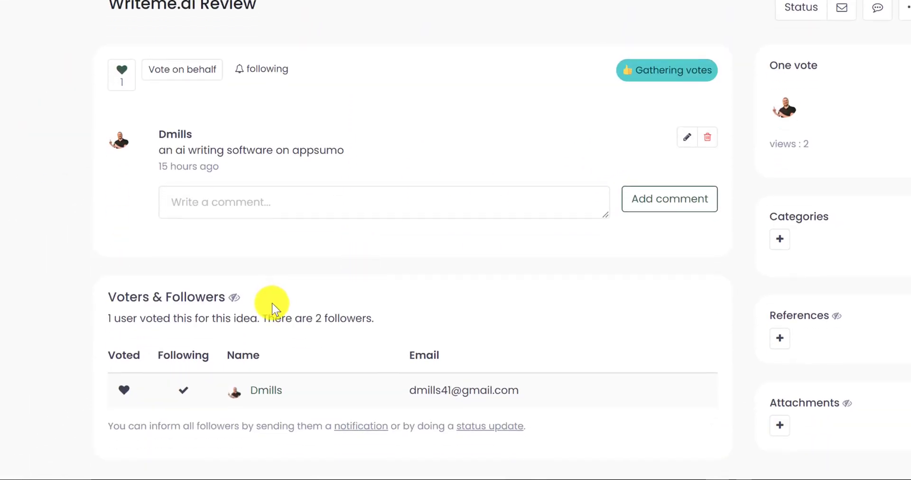
scroll(255, 184, "up", 2)
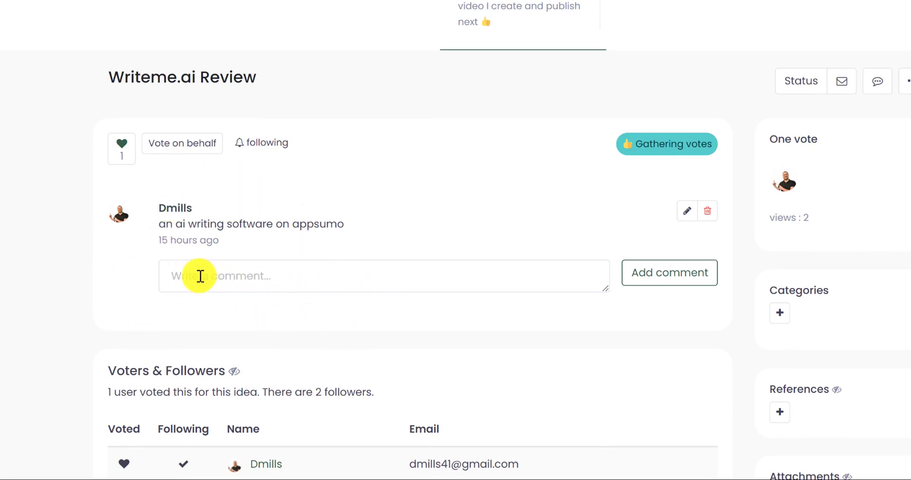
left_click(216, 279)
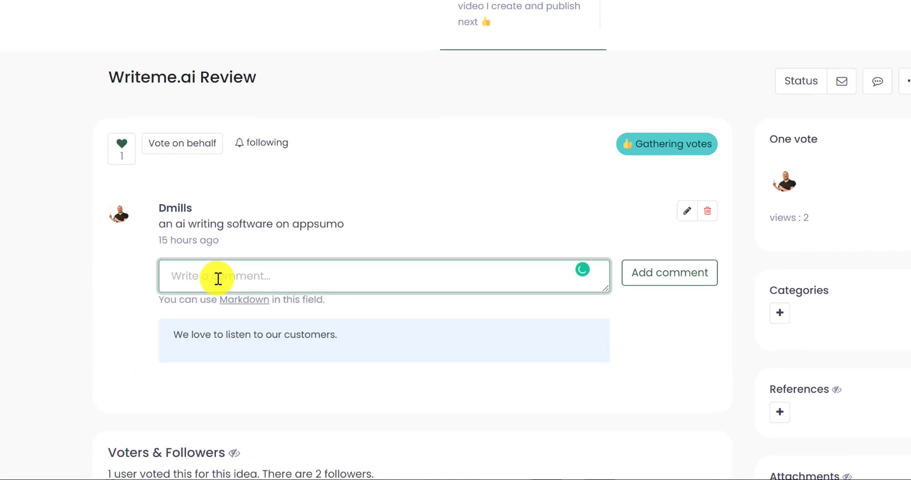
type("I like this software")
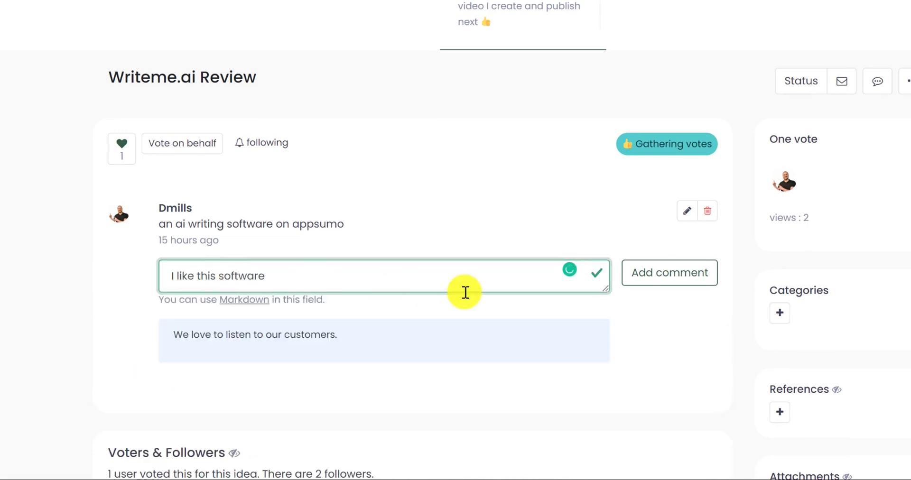
left_click(670, 275)
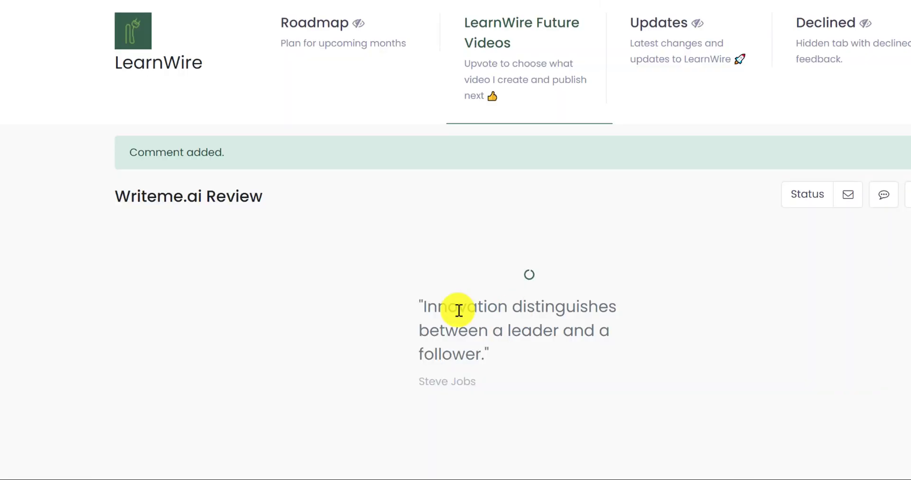
Add another comment to the Writeme.ai Review idea reading "can you review blank softare".
scroll(273, 470, "down", 5)
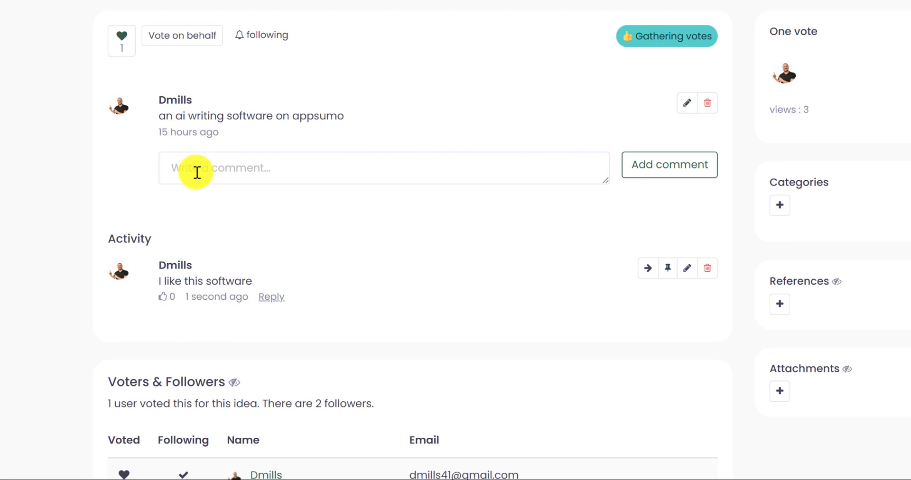
left_click(233, 165)
type("can you review blank softare")
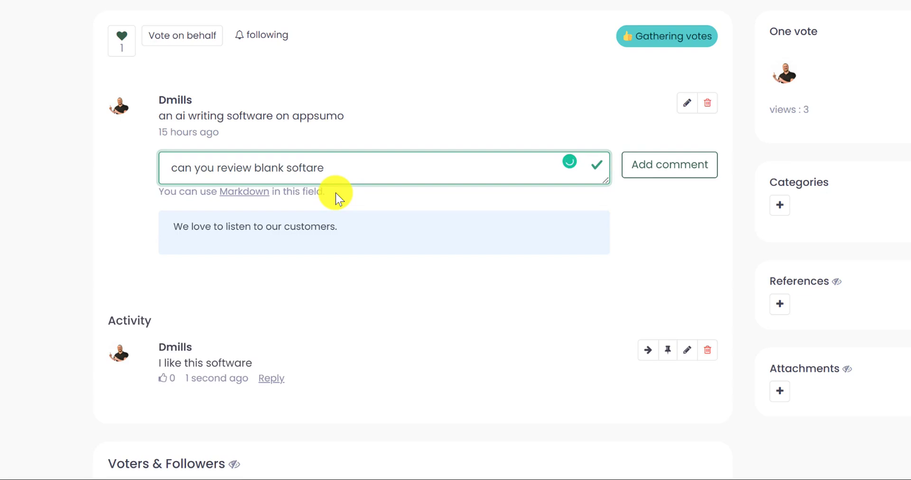
left_click(651, 168)
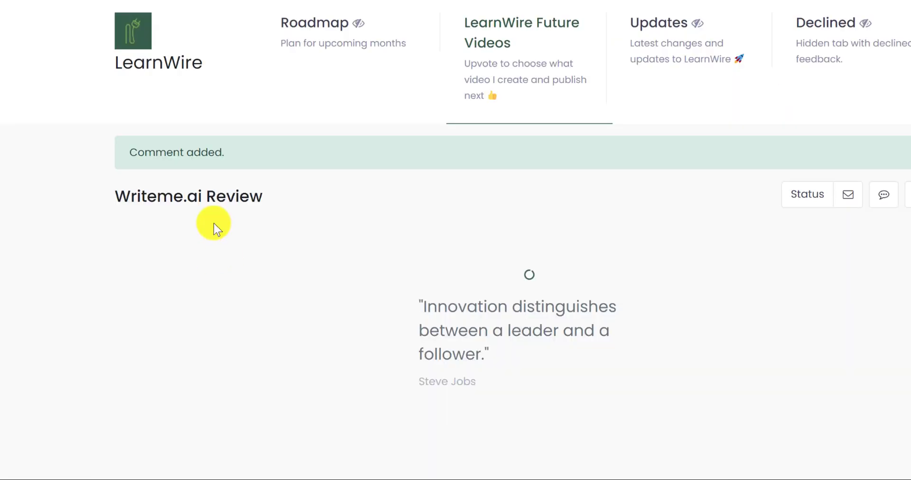
Review the comments on the Writeme.ai Review idea and return to the LearnWire Future Videos board.
scroll(304, 474, "down", 3)
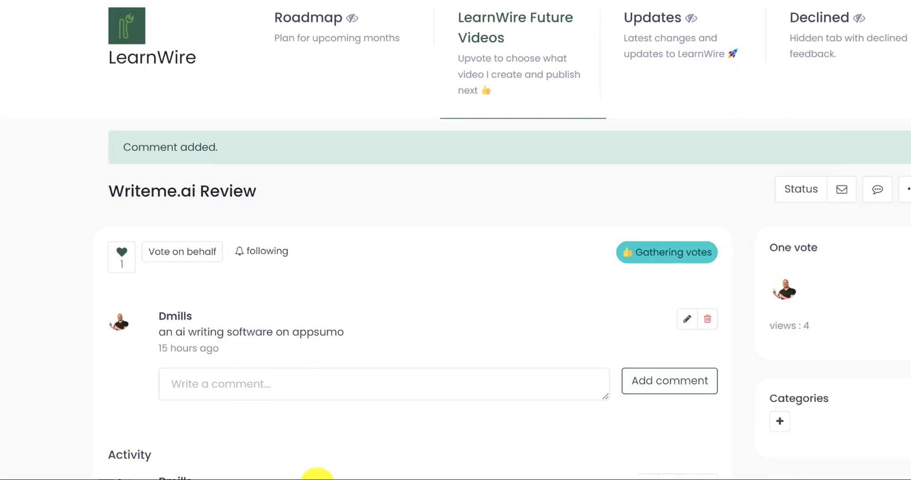
scroll(428, 387, "up", 3)
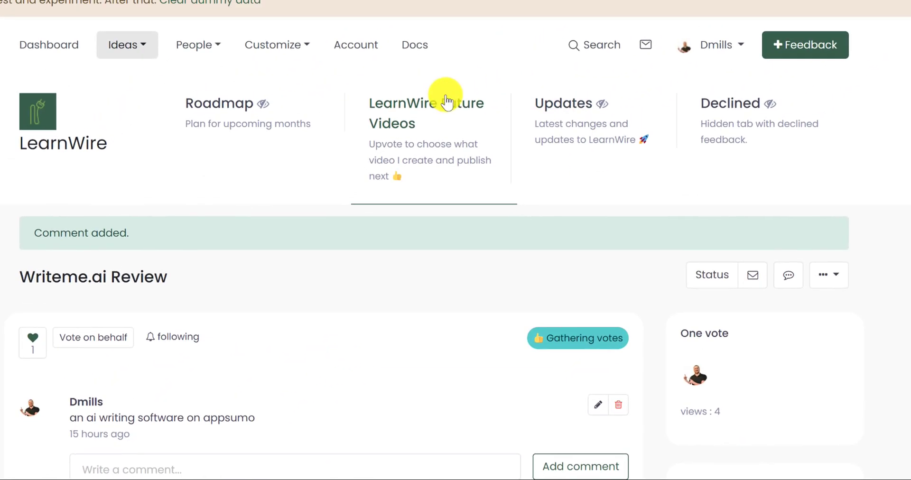
left_click(446, 101)
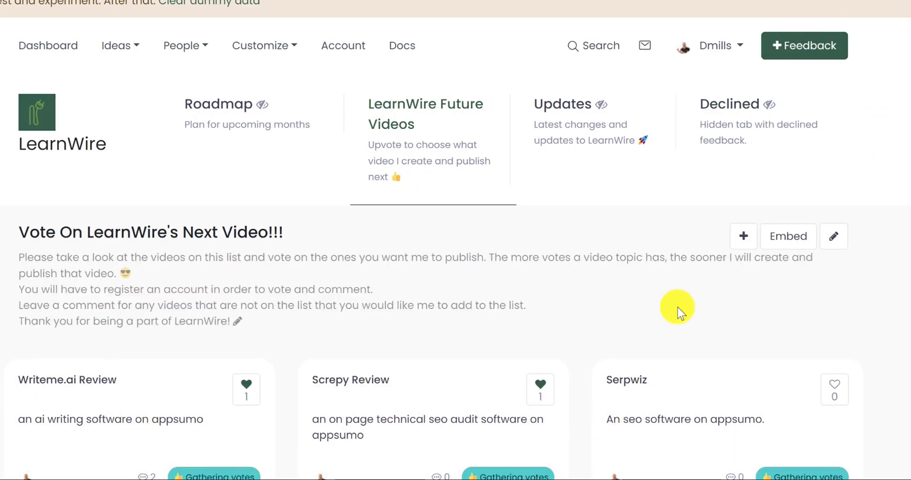
Open the form for submitting new feedback and examine its title, description, category and image fields.
left_click(814, 53)
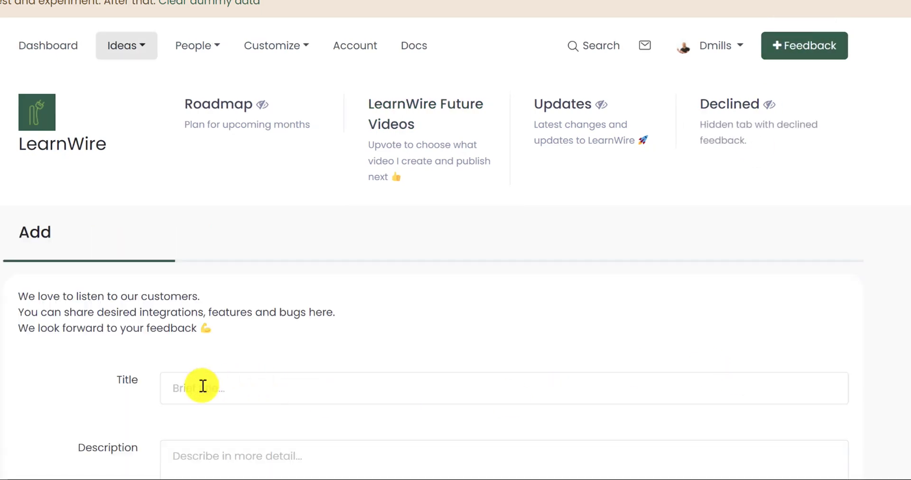
left_click(202, 386)
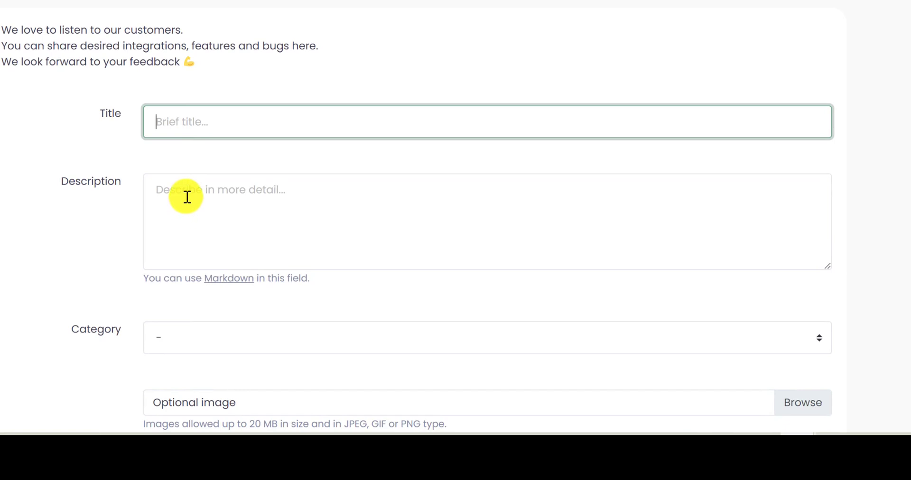
left_click(188, 197)
scroll(237, 266, "down", 3)
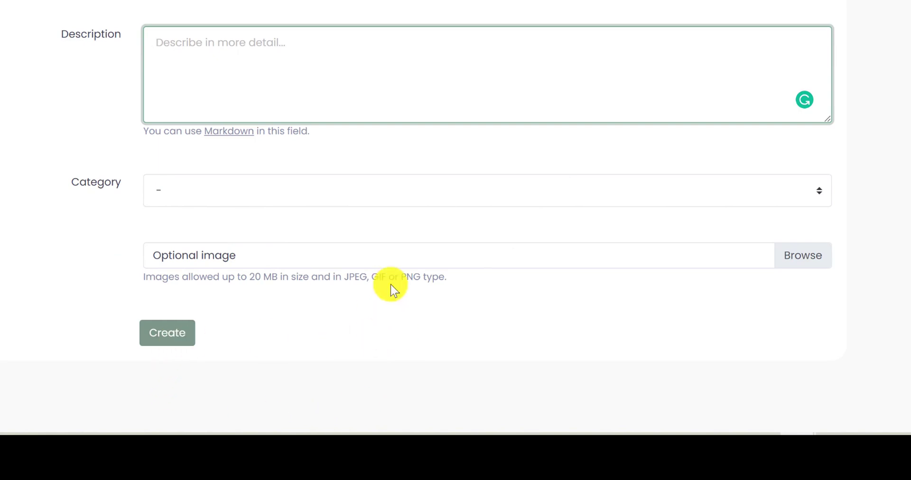
scroll(391, 283, "up", 3)
View the account's own posts, and open the New video Idea post from the notifications.
left_click(717, 77)
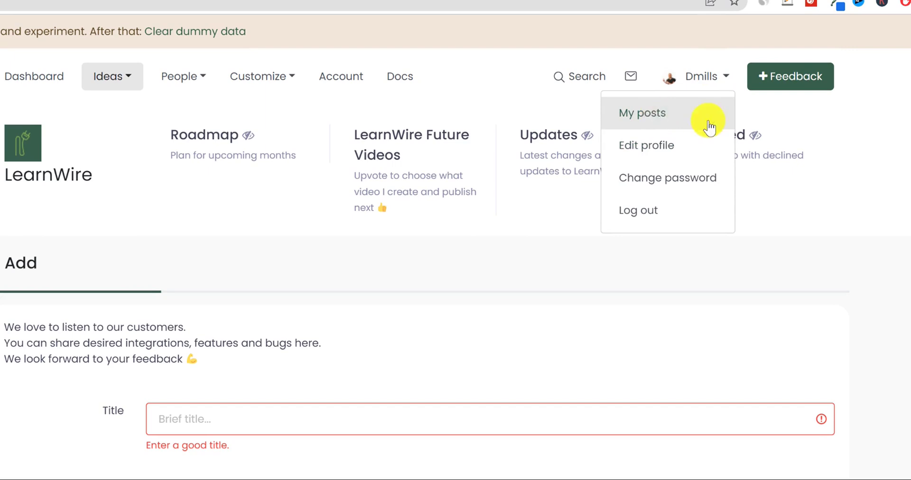
left_click(670, 117)
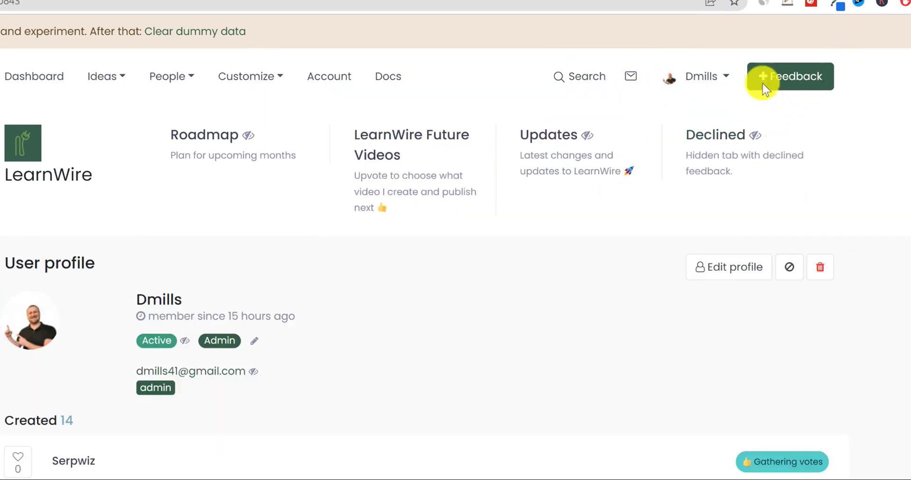
left_click(632, 76)
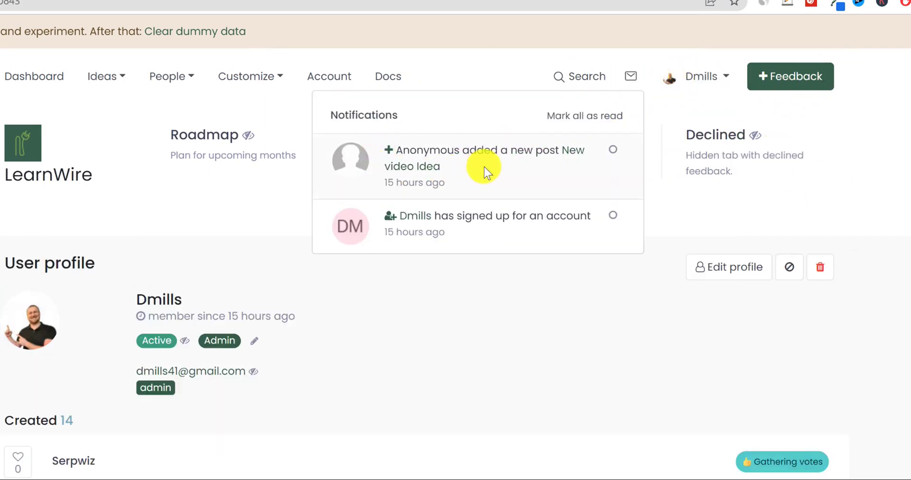
left_click(434, 67)
left_click(631, 76)
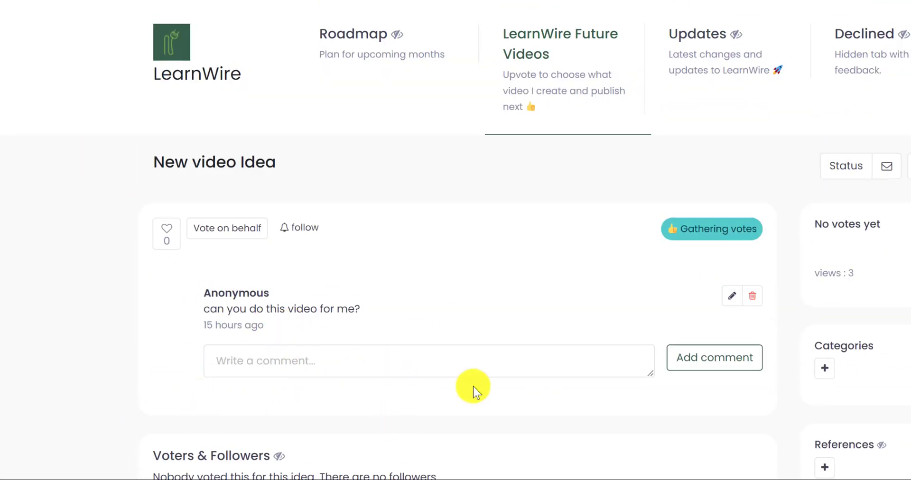
Go back to the LearnWire Future Videos board and look through the listed video ideas.
left_click(591, 42)
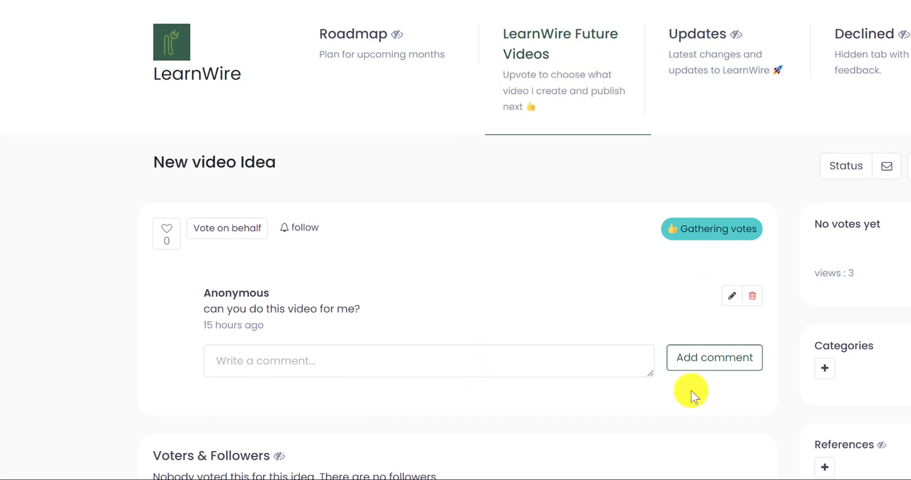
scroll(625, 472, "down", 6)
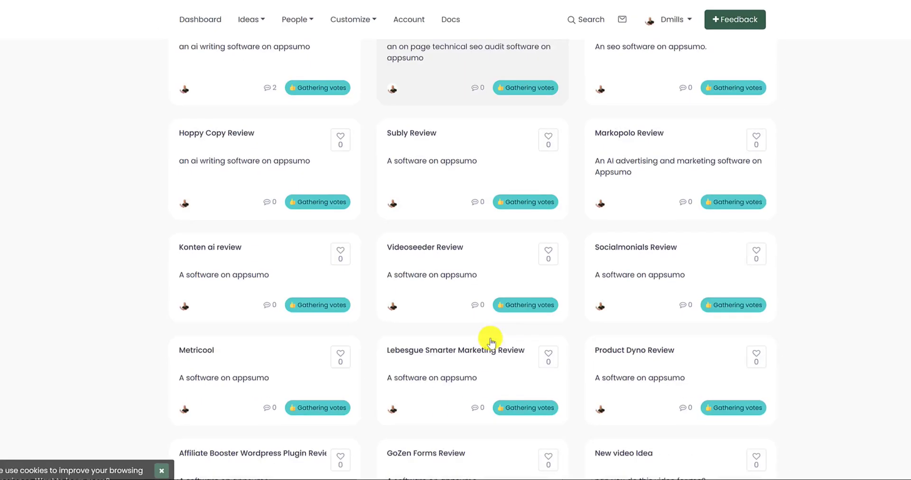
scroll(617, 416, "up", 6)
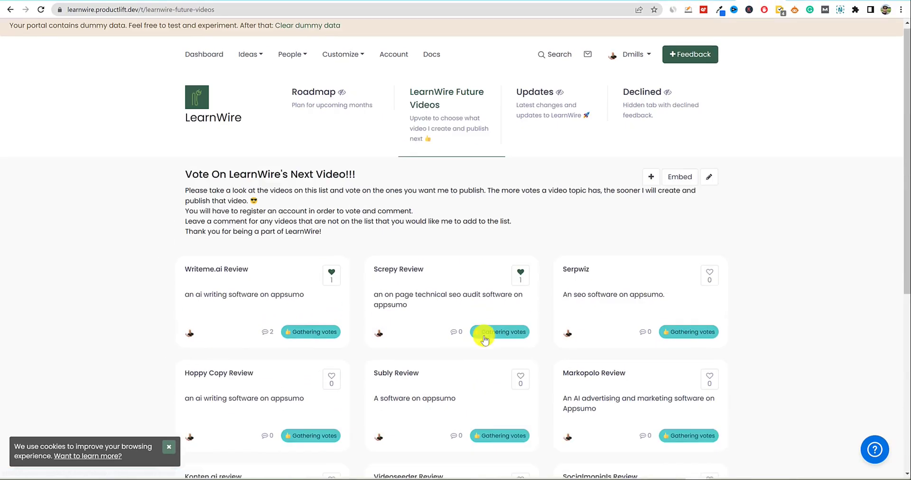
scroll(484, 340, "down", 2)
scroll(484, 340, "up", 2)
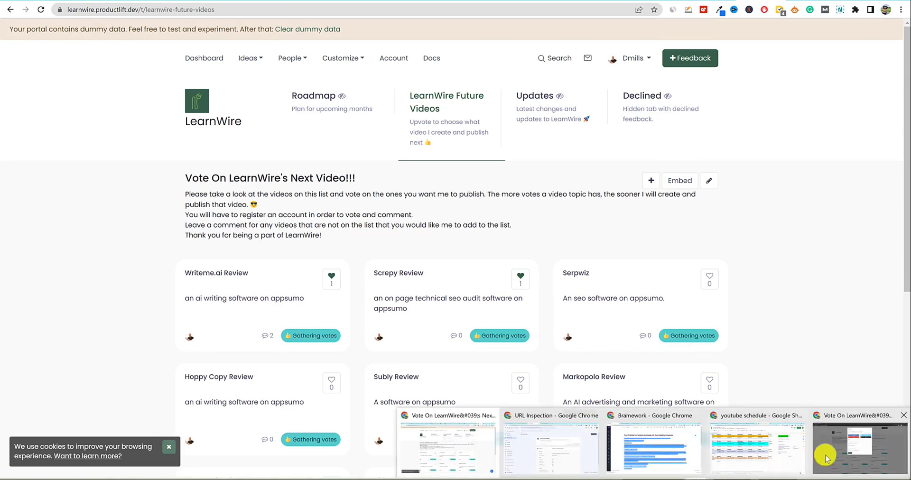
In the incognito window, dismiss the sign-up dialog, reload the public voting board and look through its ideas.
left_click(844, 455)
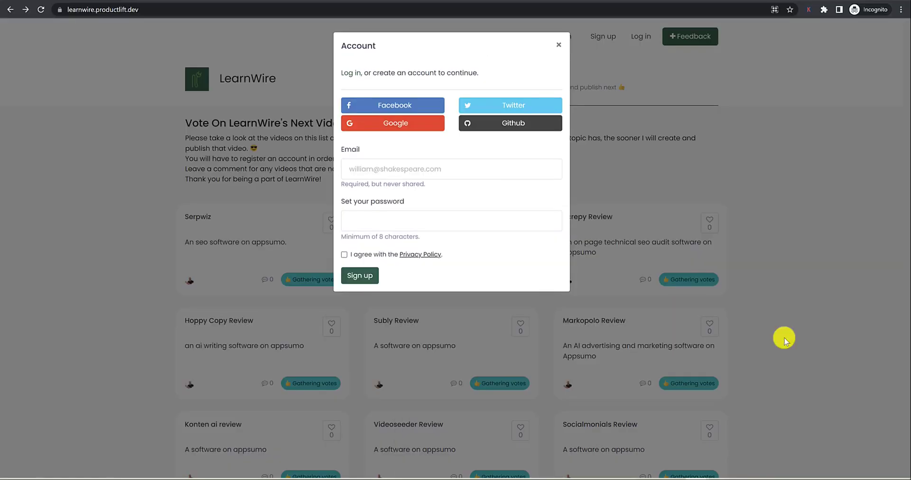
left_click(538, 26)
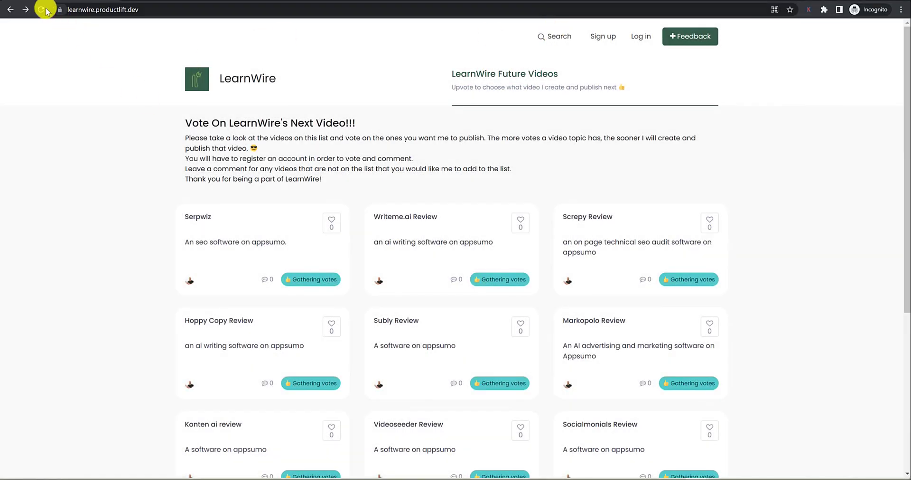
left_click(41, 10)
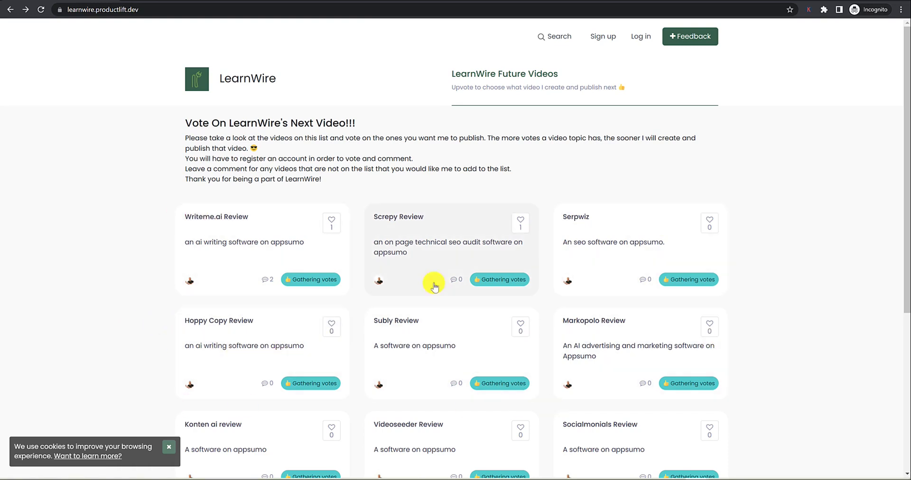
scroll(446, 256, "down", 5)
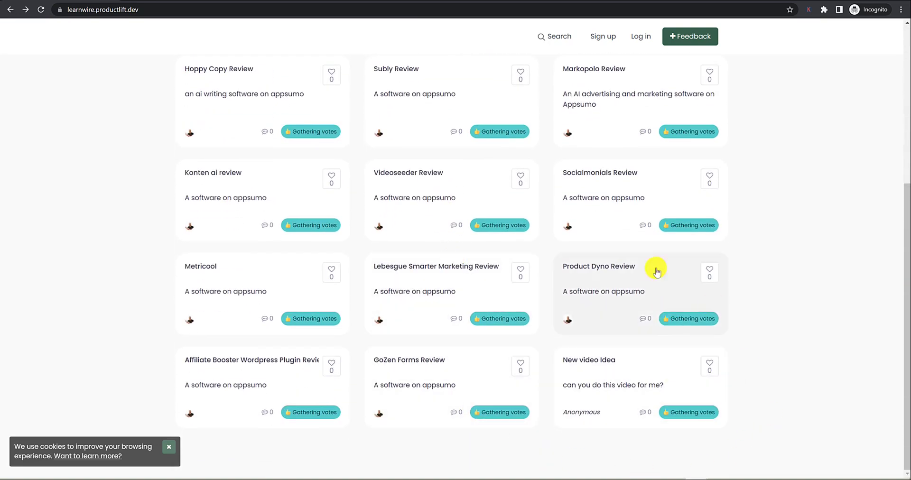
scroll(515, 310, "up", 5)
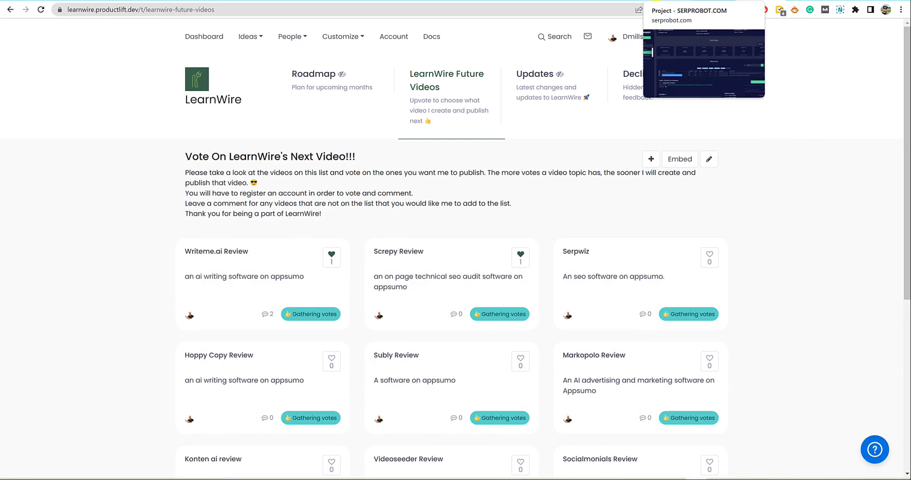
Switch to LearnWire's YouTube channel, open the Robinize Review video from its uploads and pause playback.
left_click(617, 1)
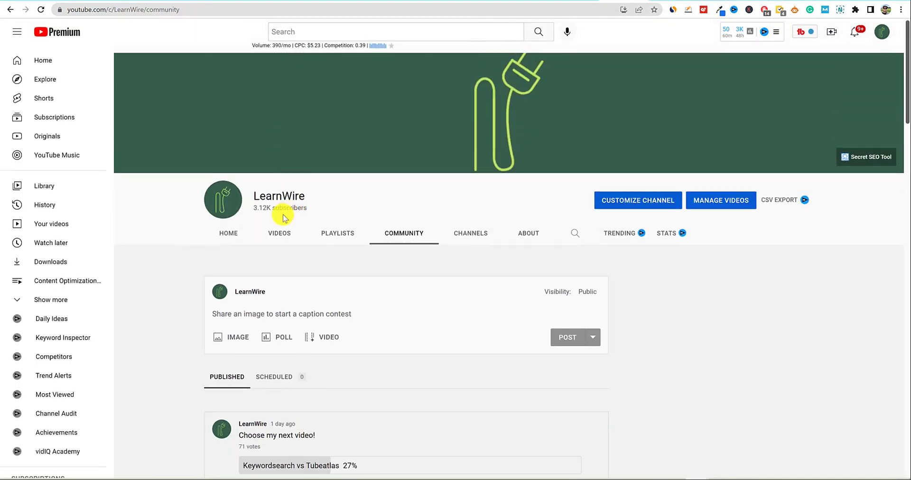
left_click(279, 233)
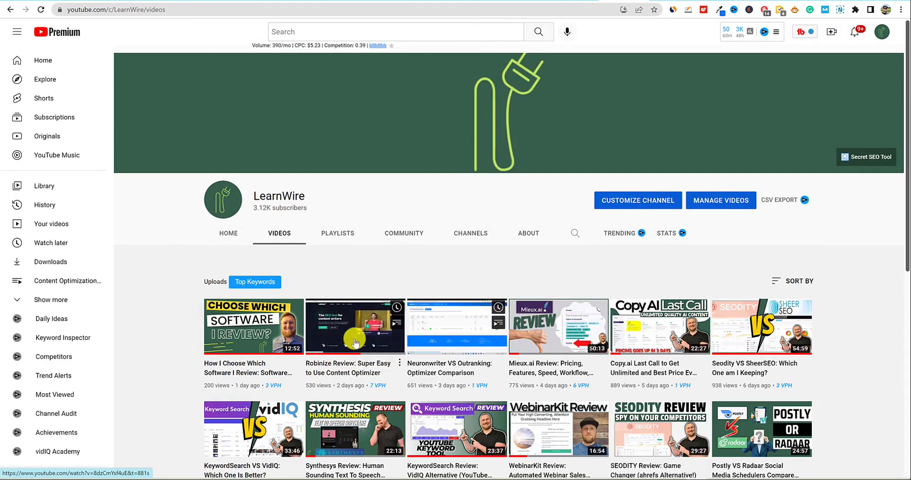
left_click(355, 372)
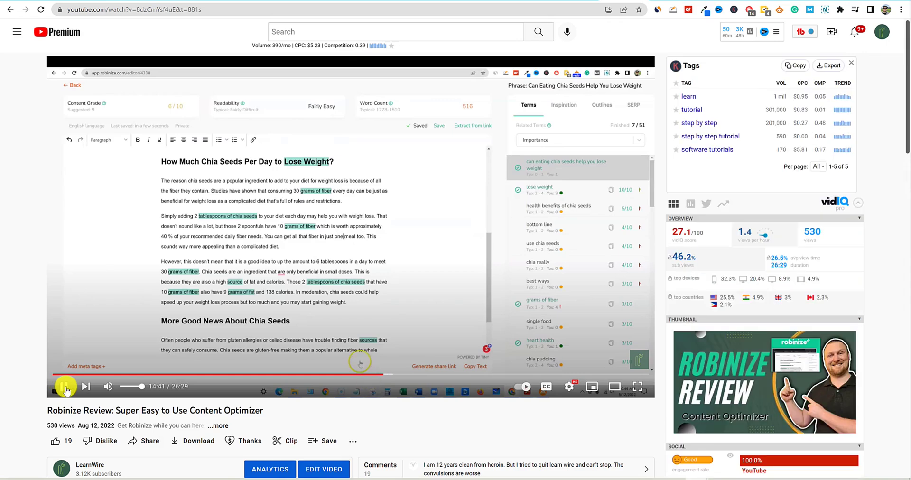
left_click(64, 387)
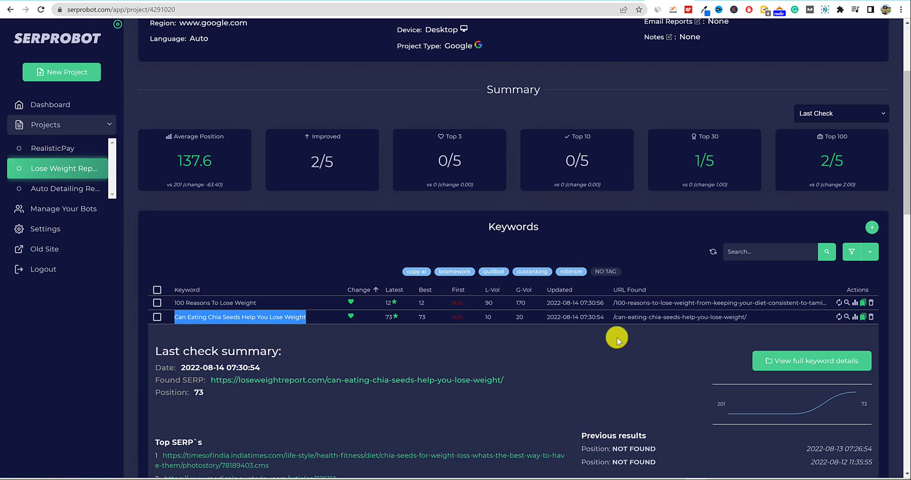
In SERPROBOT's Lose Weight Report project, select all tracked keywords and refresh them.
left_click(627, 1)
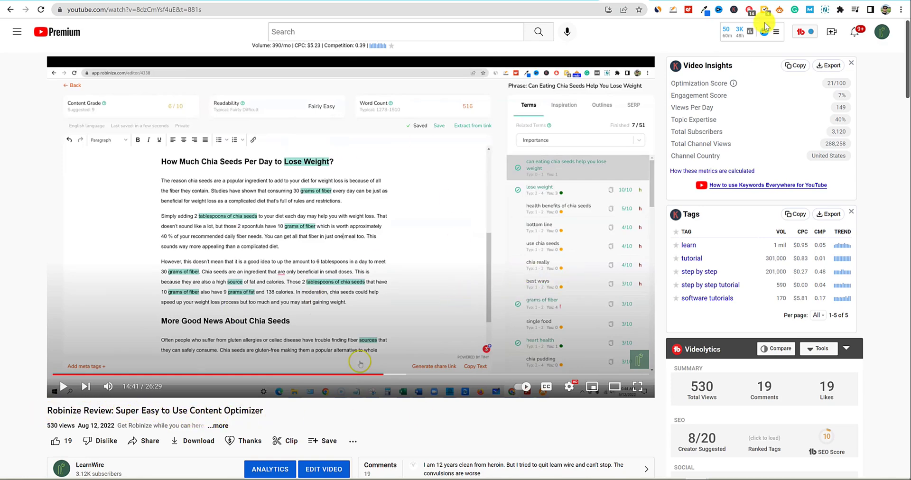
left_click(683, 1)
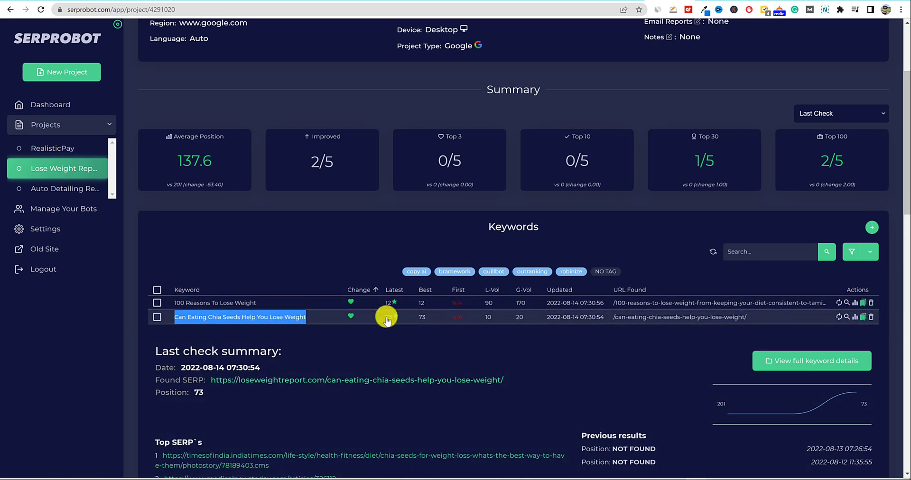
left_click(157, 290)
left_click(222, 254)
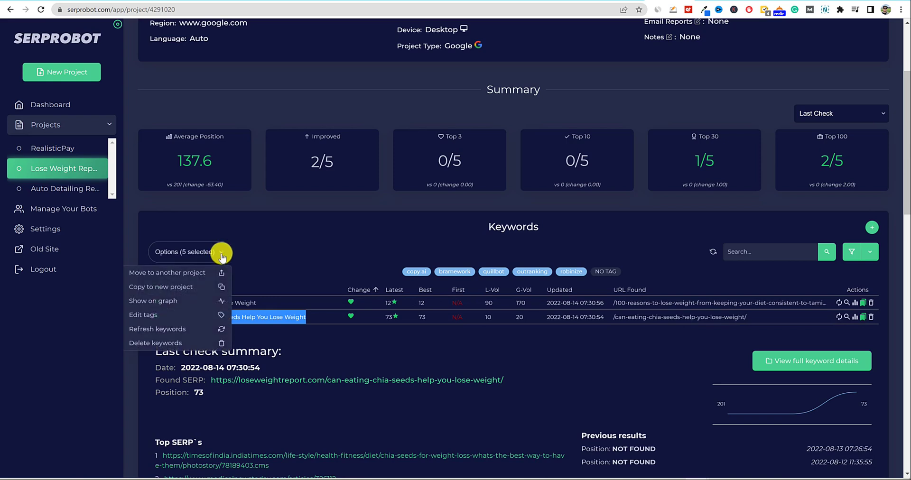
left_click(168, 331)
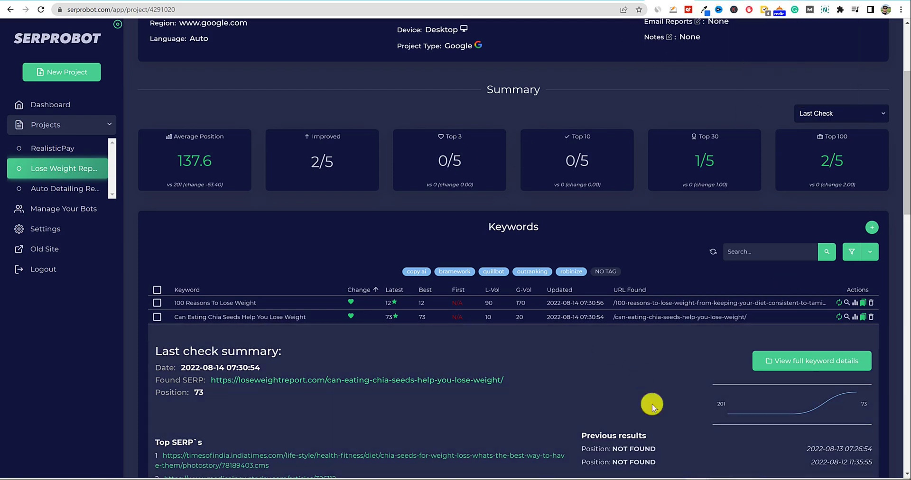
Switch to NeuronWriter and open the content writer query "can eating chia seeds help you lose weight".
mouse_move(746, 479)
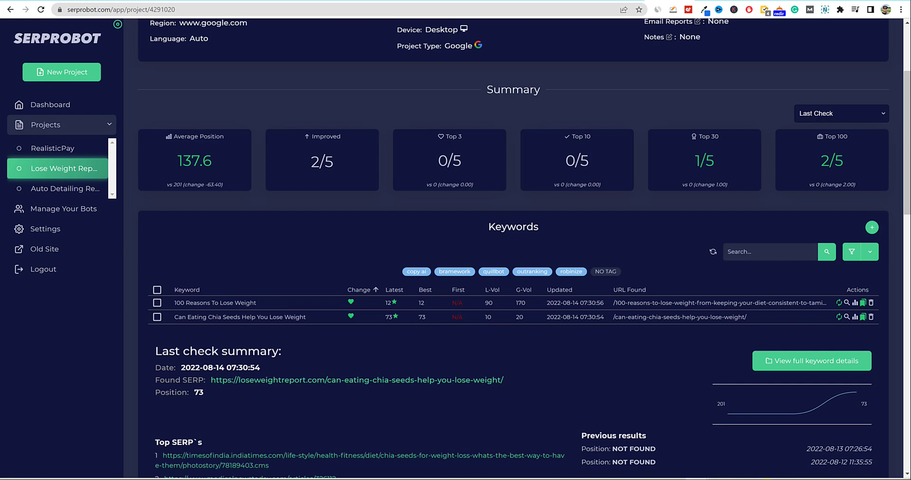
key("ctrl+Tab")
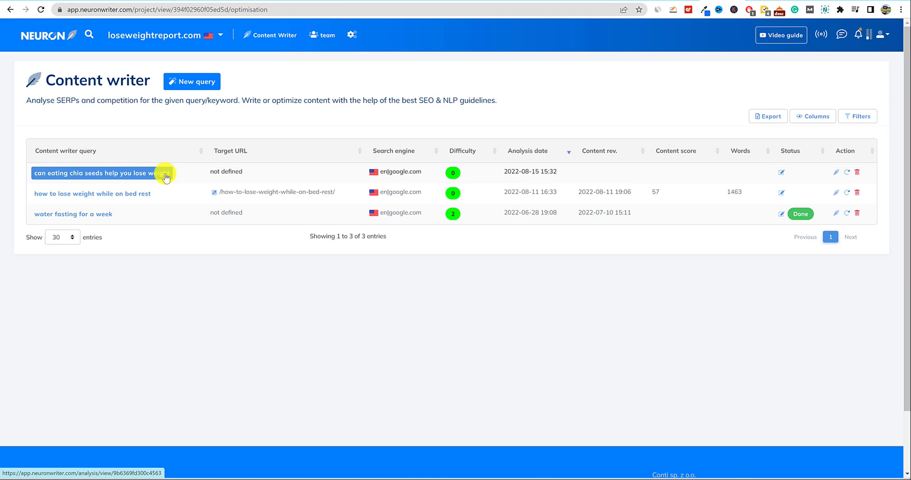
left_click(342, 171)
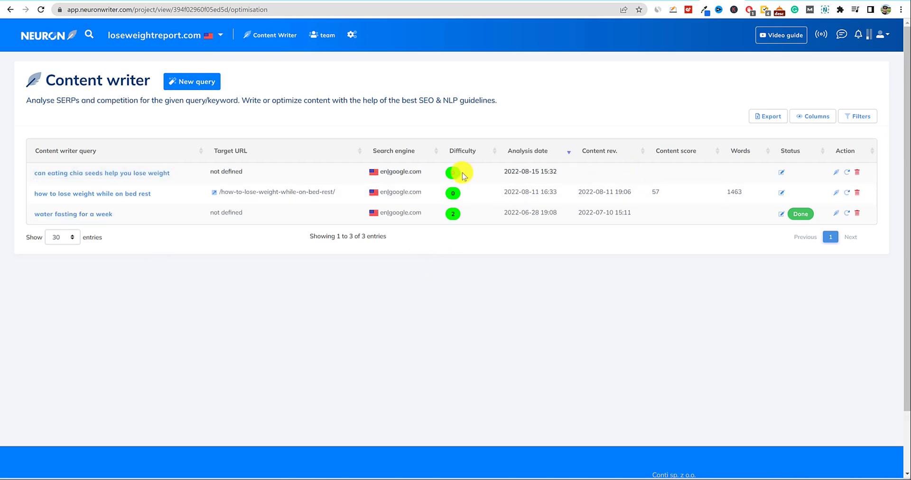
left_click(148, 180)
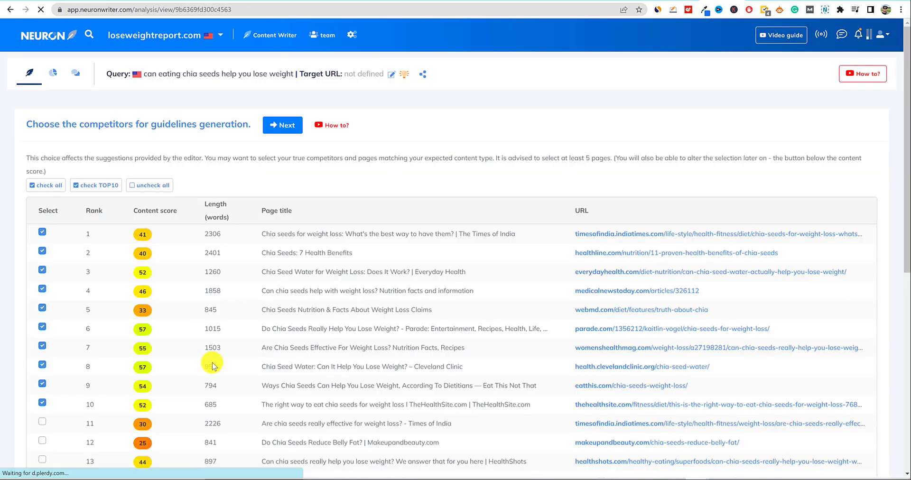
Review the ranking competitors, keep the top 10 pages selected for guidelines generation and continue to the content editor.
scroll(213, 265, "down", 3)
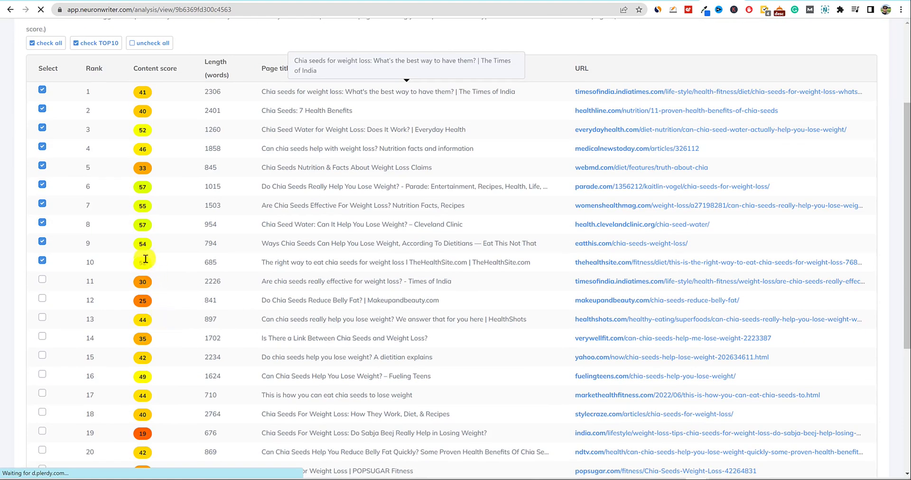
scroll(166, 189, "up", 3)
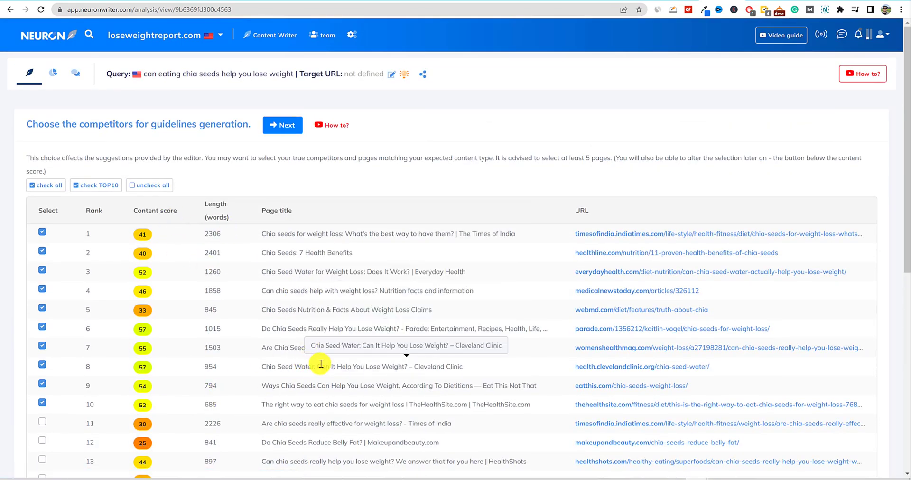
scroll(172, 356, "down", 2)
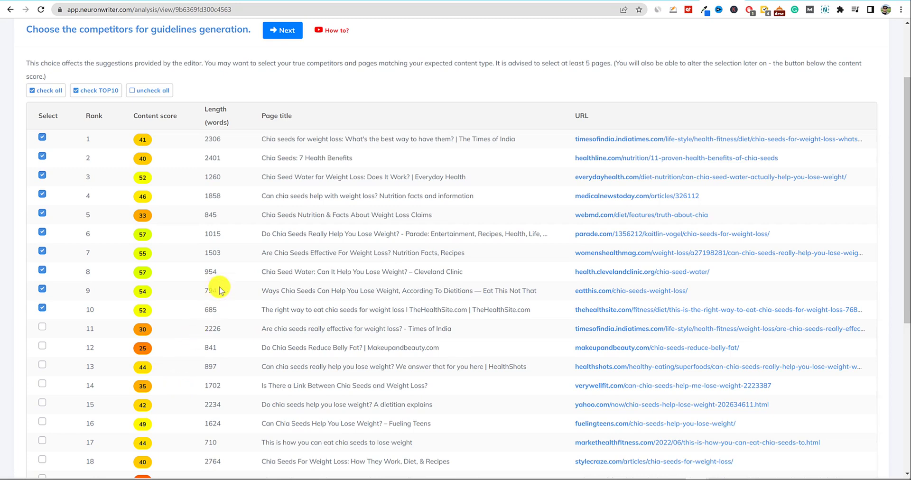
left_click(42, 289)
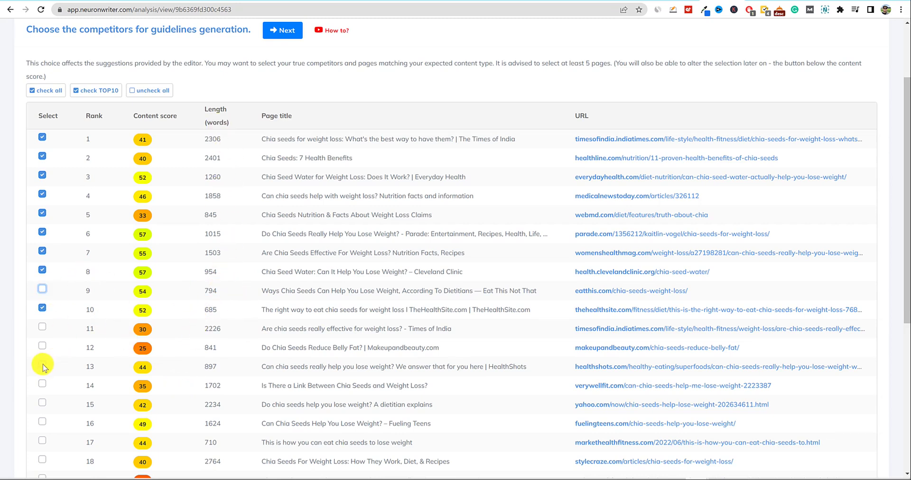
left_click(42, 289)
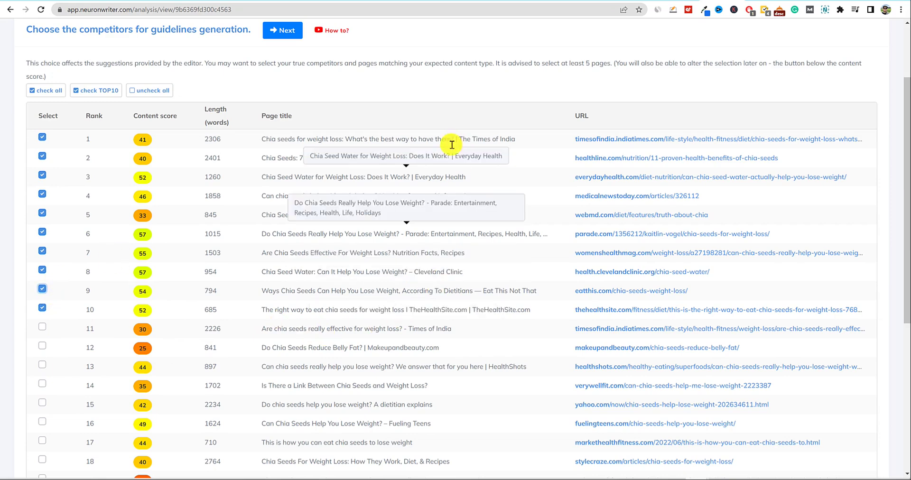
scroll(321, 295, "up", 3)
left_click(283, 125)
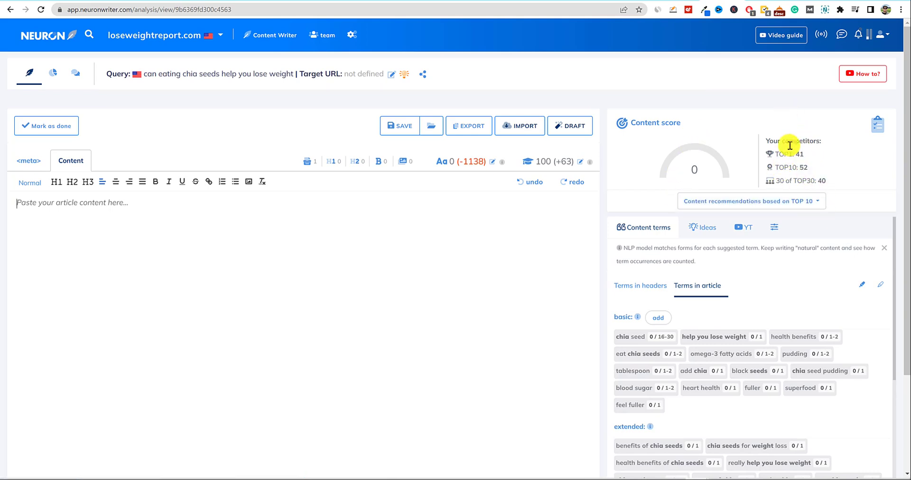
Switch to Robinize, open the report "Can Eating Chia Seeds Help You Lose Weight" and look through its article.
mouse_move(760, 2)
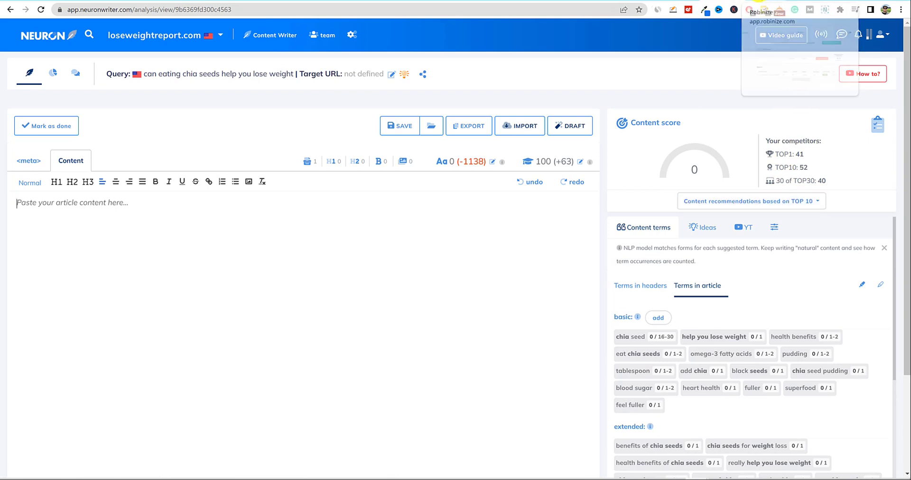
left_click(760, 2)
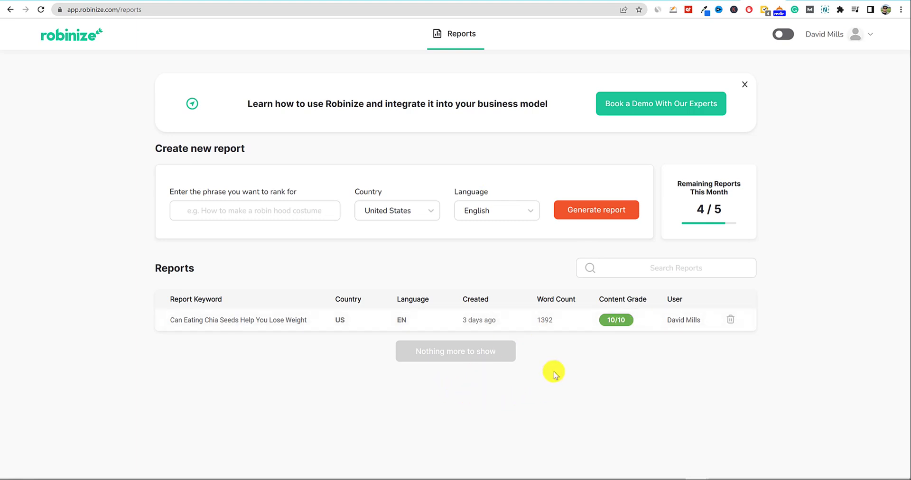
left_click(296, 319)
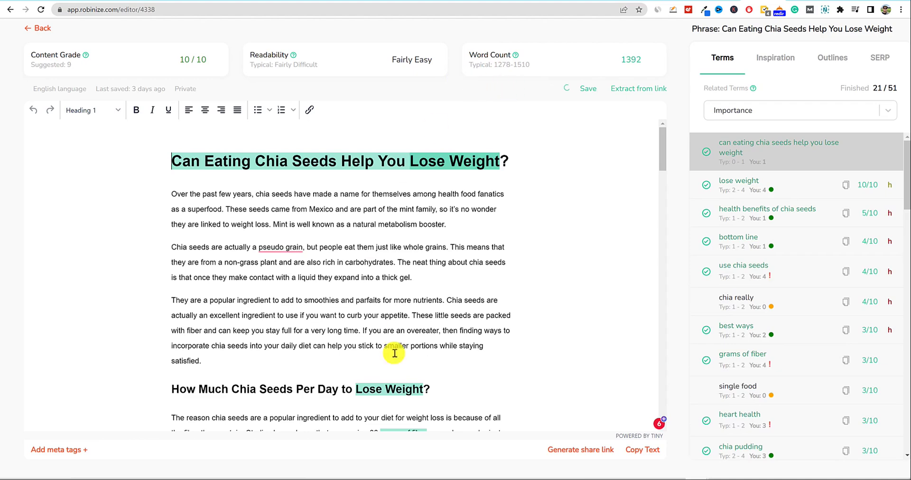
scroll(470, 339, "down", 5)
scroll(486, 342, "up", 5)
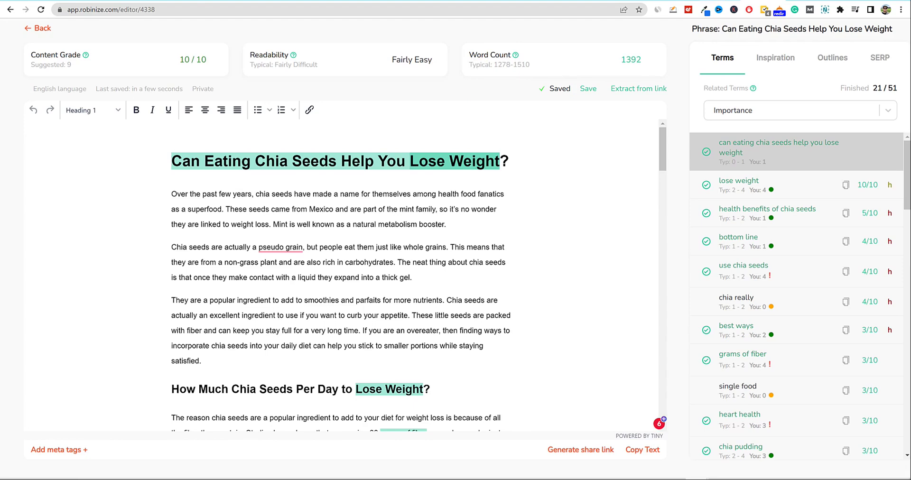
Check the typical word count range that Robinize suggests for the article.
left_click(725, 2)
double_click(502, 65)
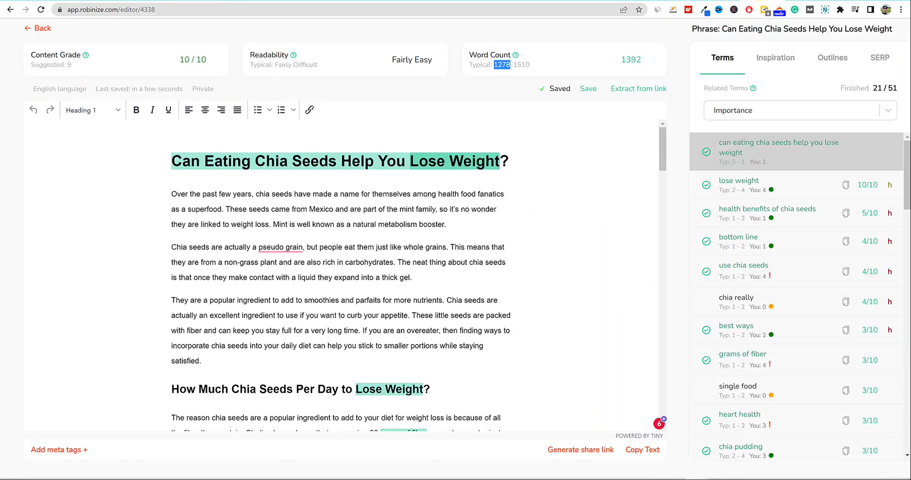
left_click(319, 193)
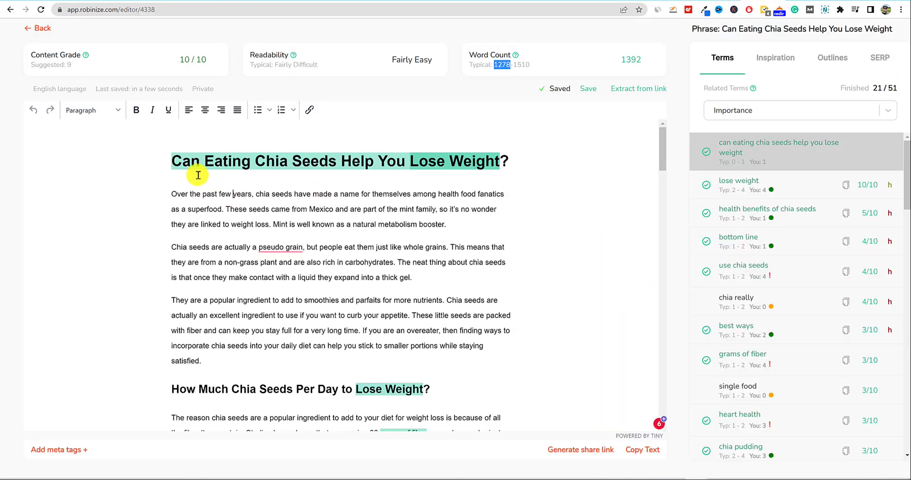
Try to bring the whole Robinize article into NeuronWriter's content editor, starting with the title "Can Eating Chia Seeds Help You Lose Weight".
left_click_drag(174, 162, 531, 447)
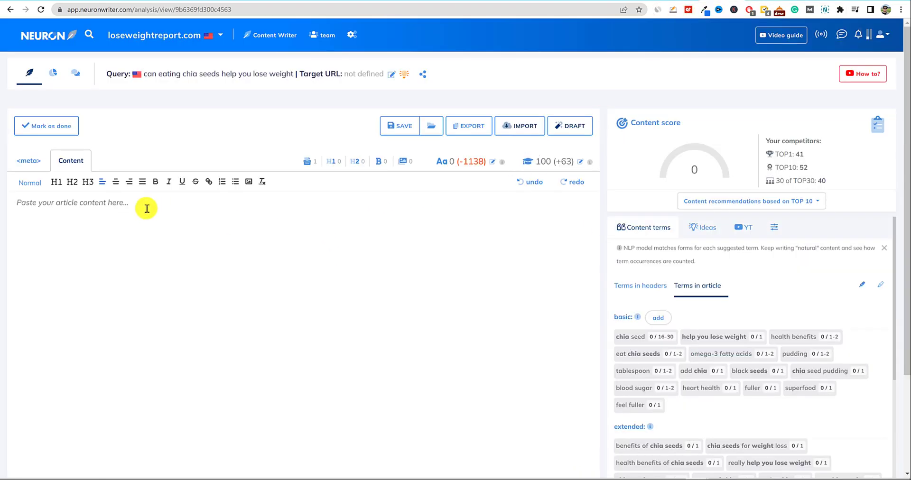
type("Can Eating Chia Seeds Help You Lose Weight")
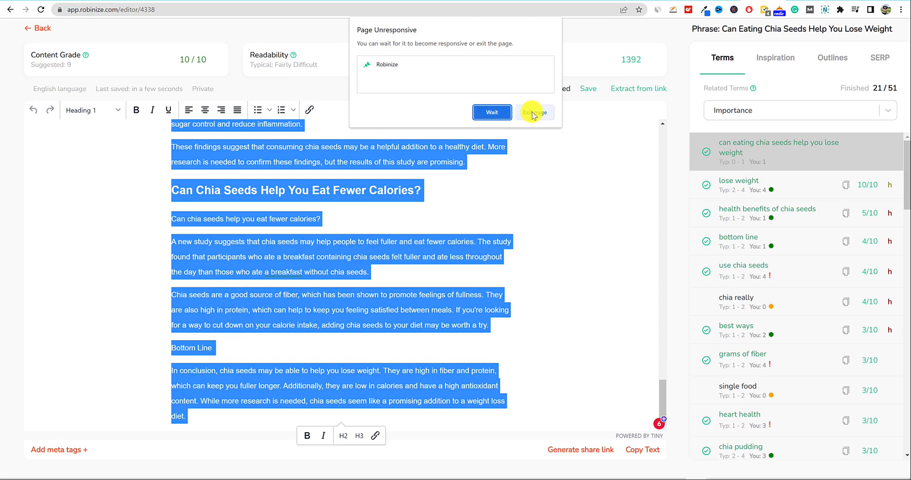
Exit the unresponsive Robinize page and reload the article editor.
left_click(493, 115)
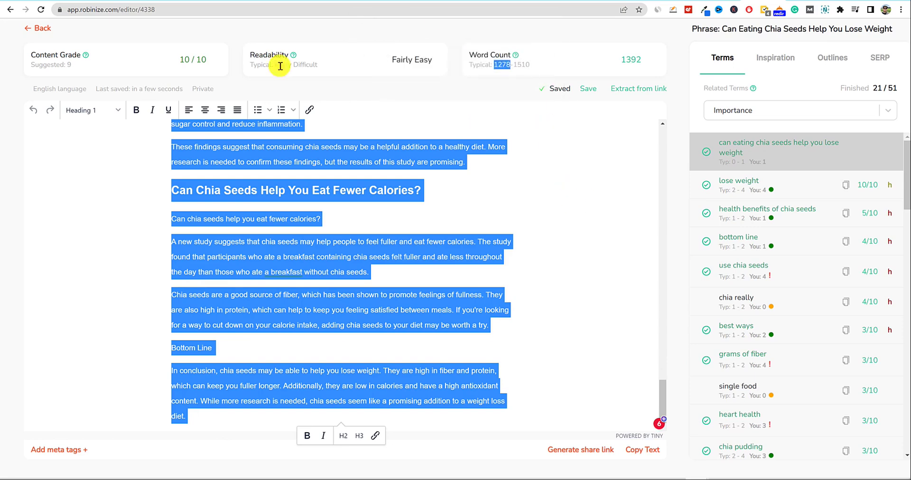
left_click(41, 10)
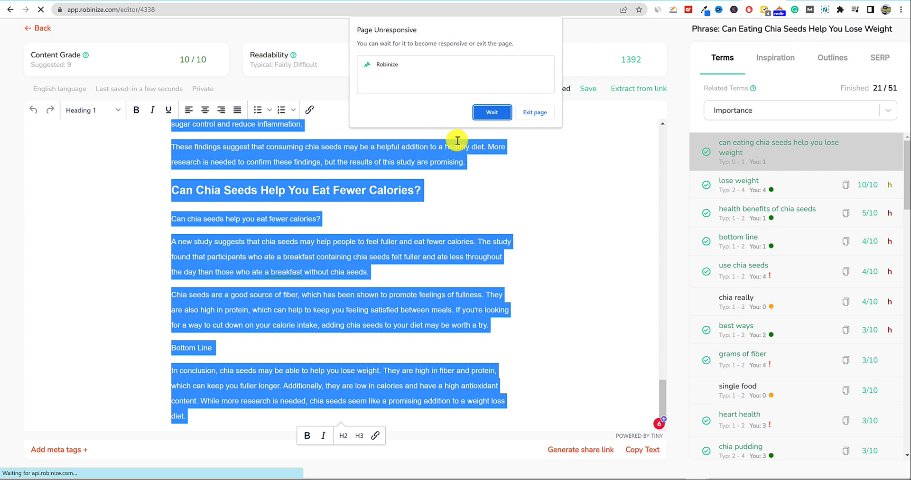
left_click(536, 113)
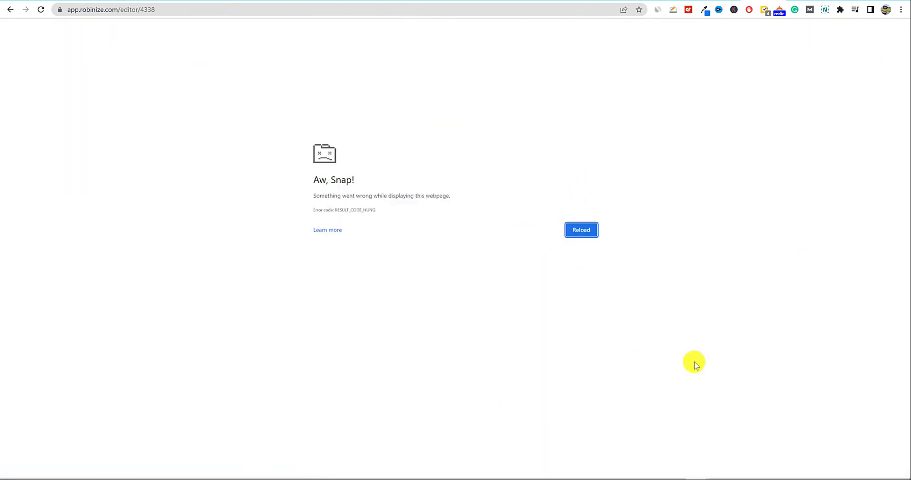
key("F5")
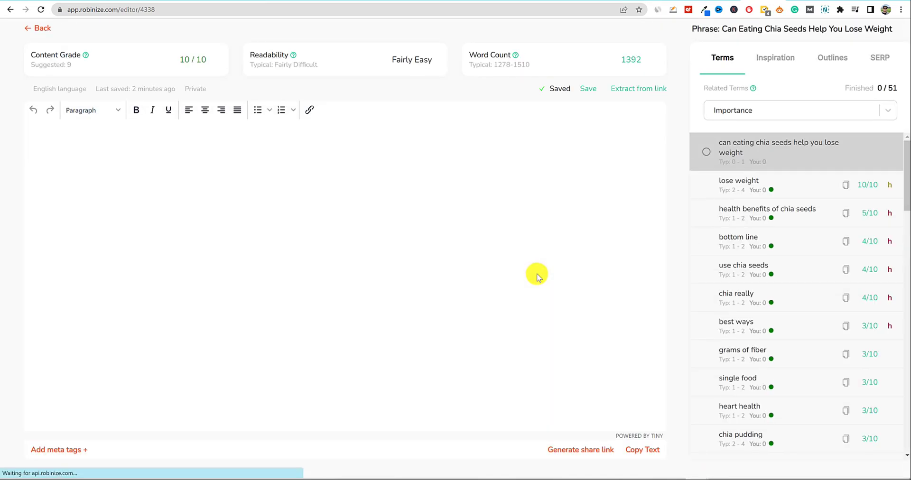
Select and copy the entire article in the reloaded Robinize editor and switch back to NeuronWriter.
left_click_drag(172, 161, 472, 413)
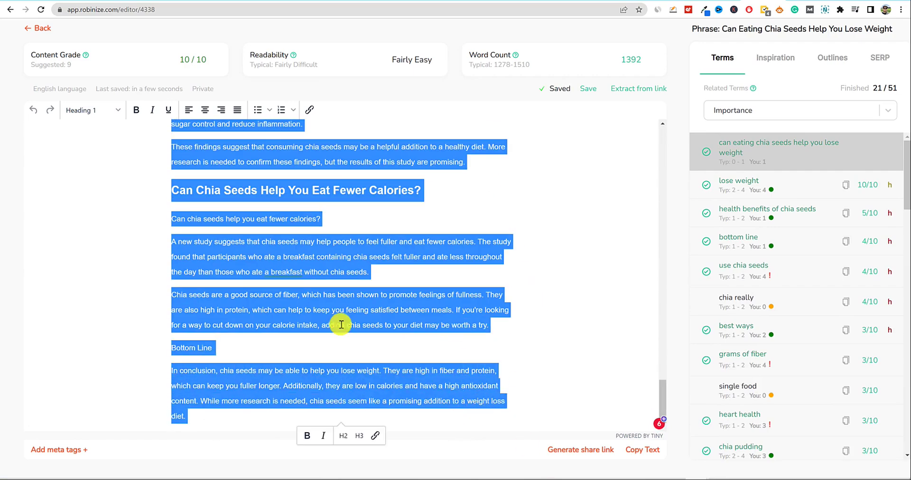
right_click(301, 262)
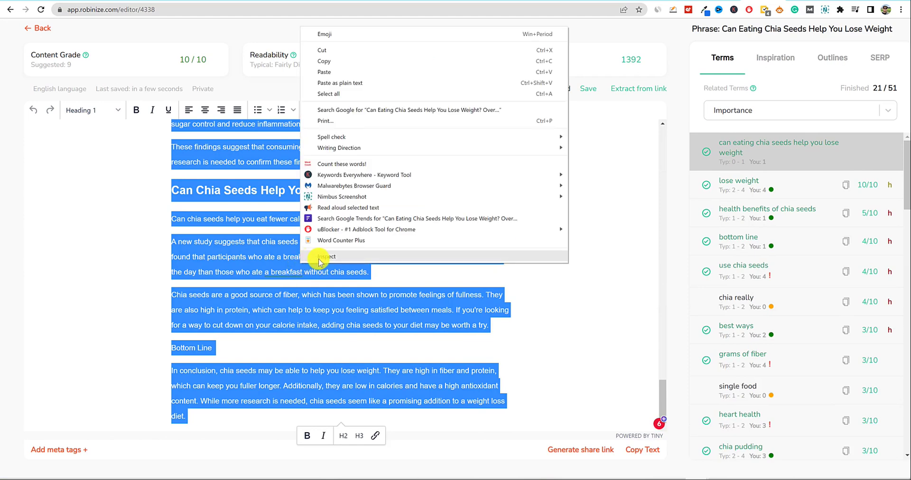
left_click(346, 61)
key("ctrl+Tab")
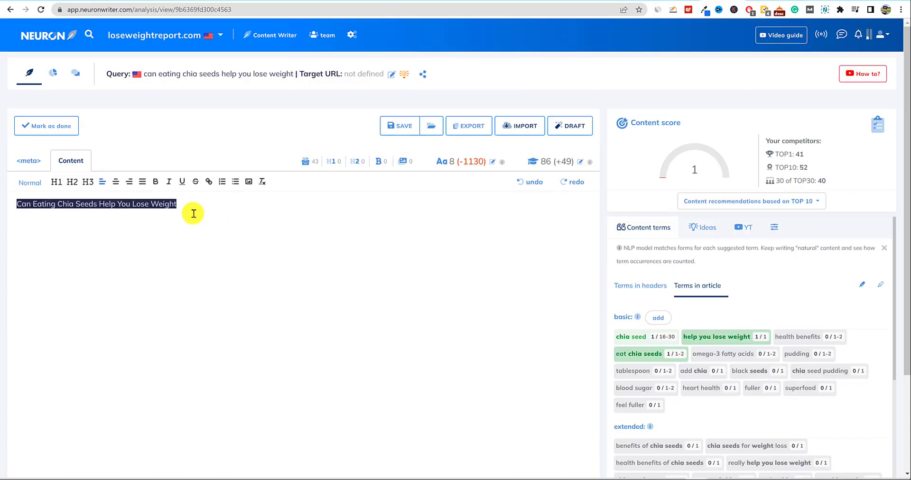
Remove the title line from NeuronWriter's content editor, try pasting the copied text in its place and clear the editor again.
key("BackSpace")
key("ctrl+z")
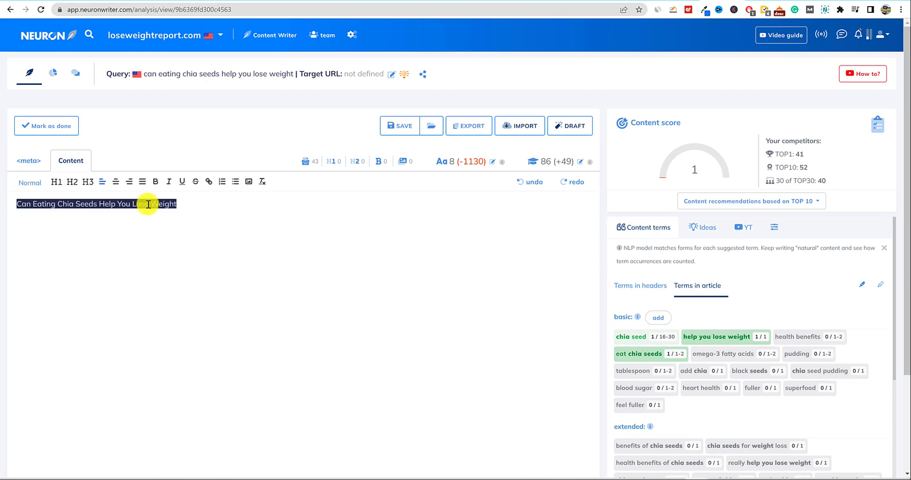
left_click_drag(190, 204, 18, 203)
key("ctrl+c")
key("BackSpace")
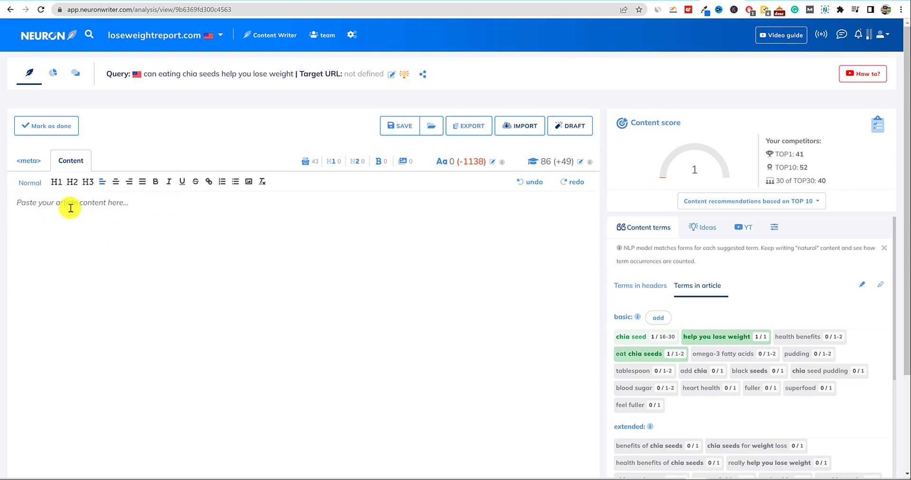
right_click(71, 209)
left_click(106, 281)
left_click_drag(214, 210, 17, 205)
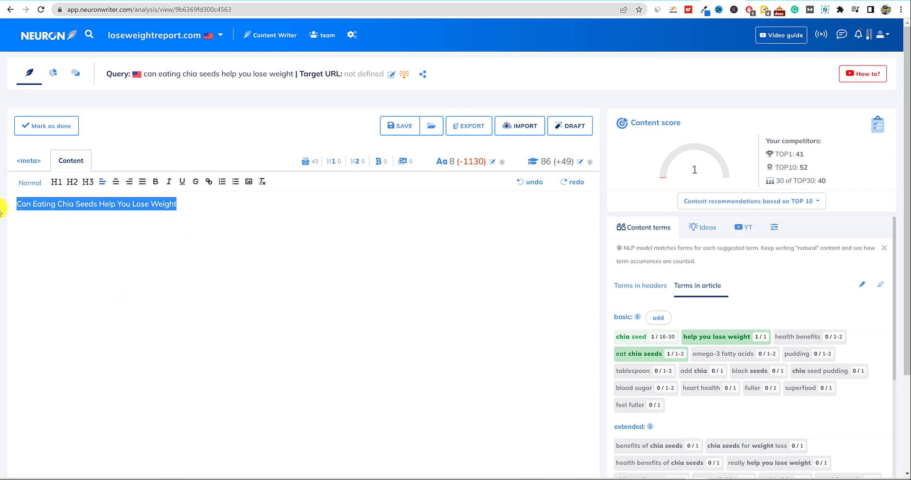
key("BackSpace")
Copy the full article text from Robinize with its Copy Text function and transfer it into NeuronWriter's content editor.
key("ctrl+Tab")
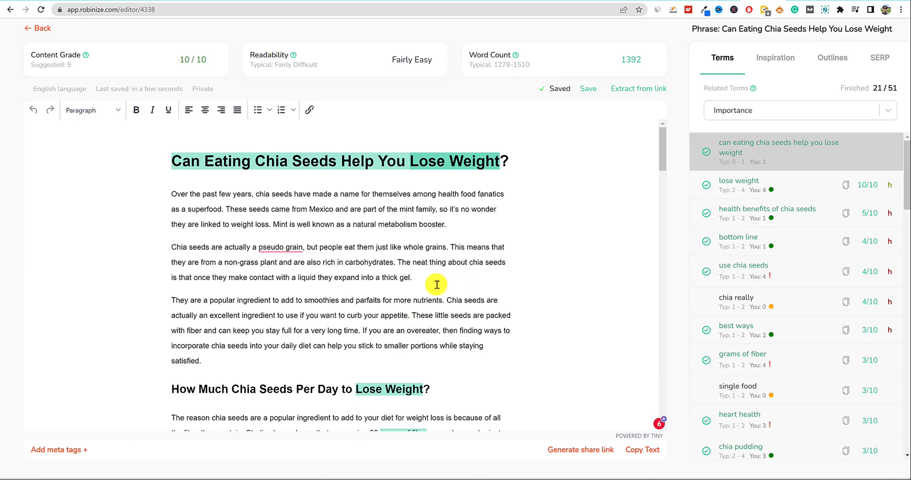
left_click(641, 451)
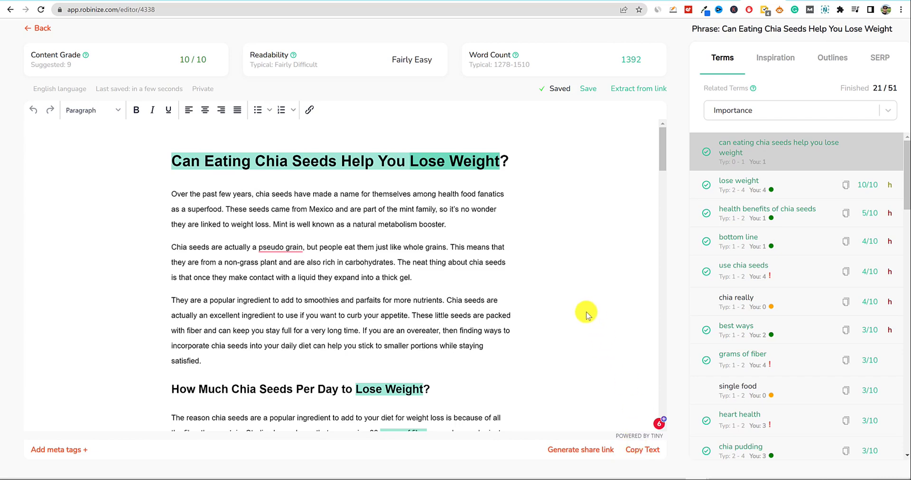
left_click_drag(262, 210, 455, 315)
left_click(535, 191)
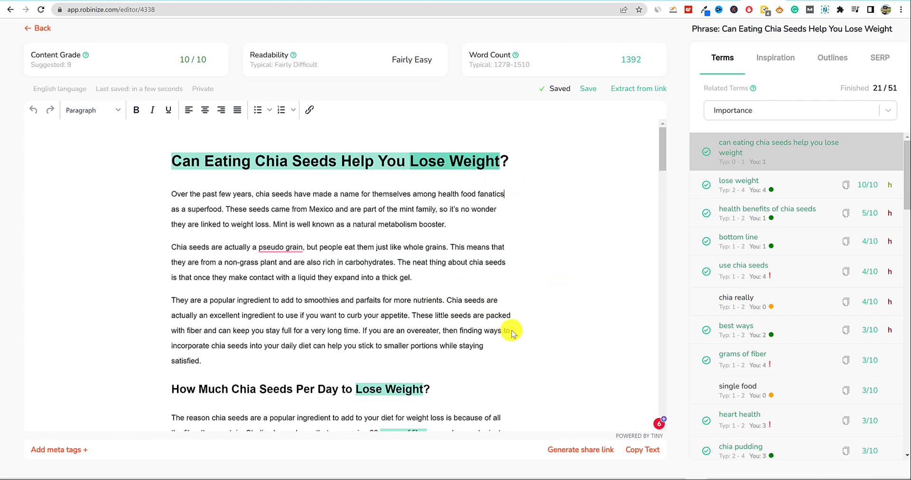
scroll(442, 345, "down", 4)
scroll(442, 345, "up", 4)
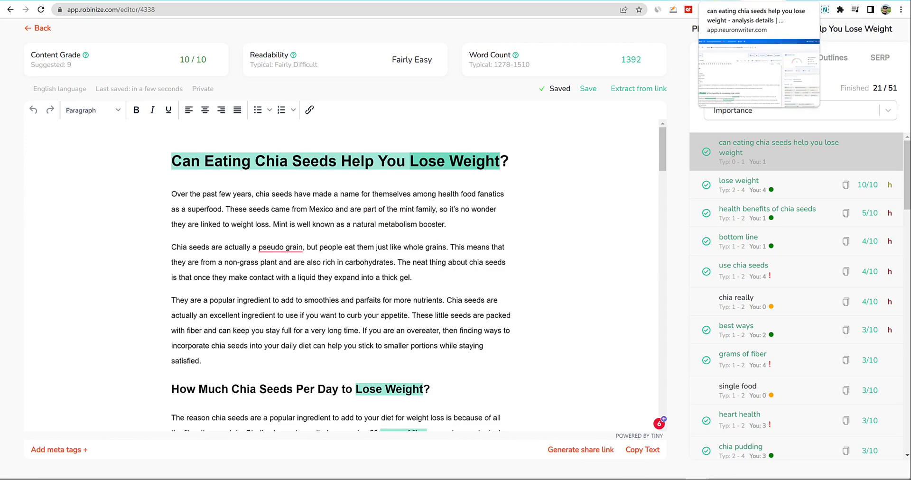
left_click(710, 0)
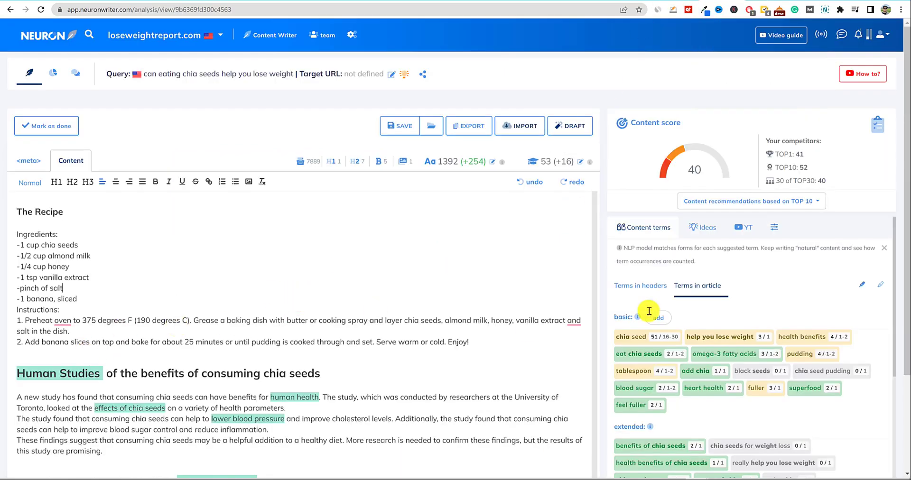
Copy the article's main heading "Can Eating Chia Seeds Help You Lose Weight?" into the meta title.
scroll(184, 300, "down", 15)
scroll(179, 300, "up", 15)
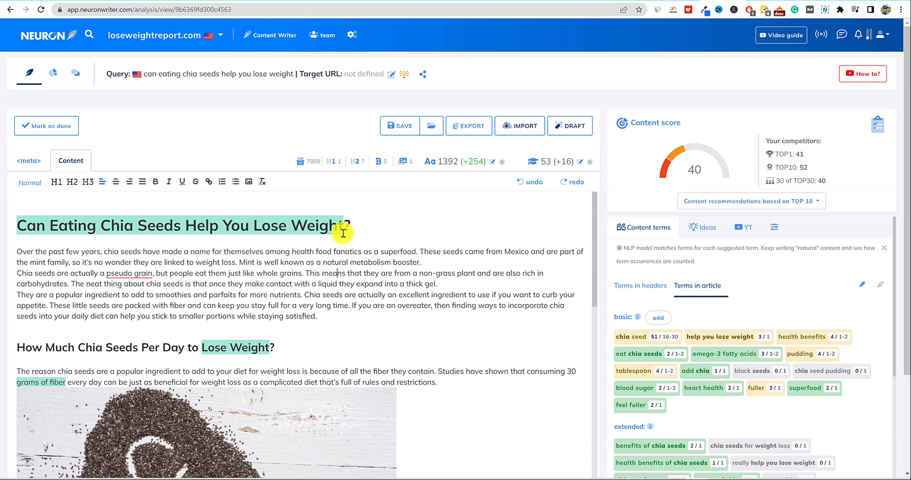
left_click_drag(351, 226, 1, 225)
key("ctrl+c")
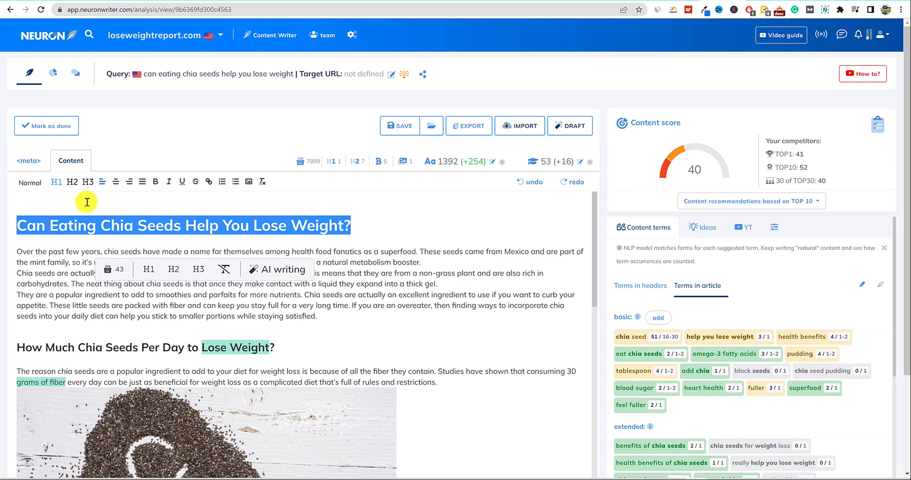
left_click(38, 165)
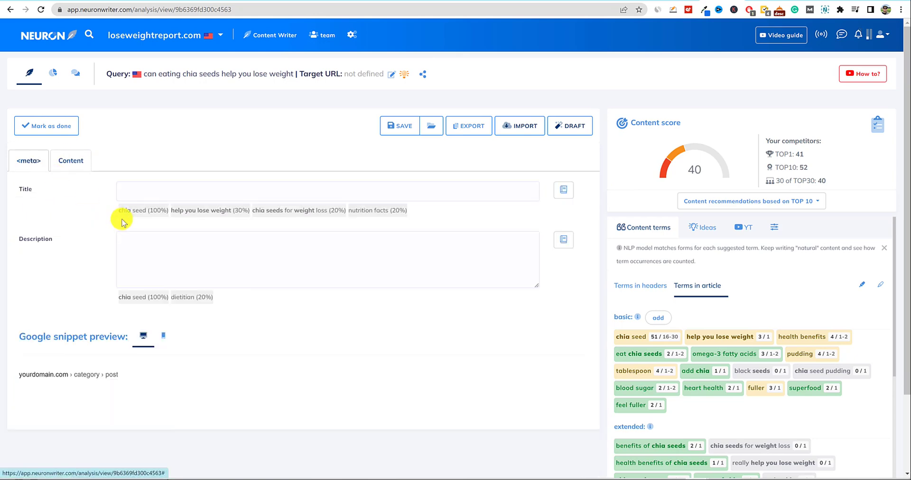
left_click(137, 195)
key("ctrl+v")
Set the meta description to "In this post we will answer the question, can eating chia seeds help you lose weight?" and return to the article content.
left_click(146, 250)
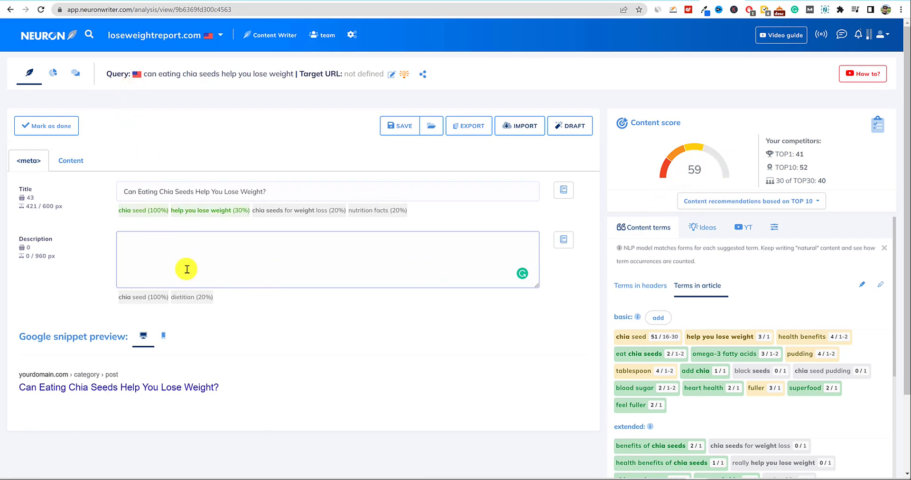
type("In this post we will answer the question, can eating chia seeds help you lose weight?")
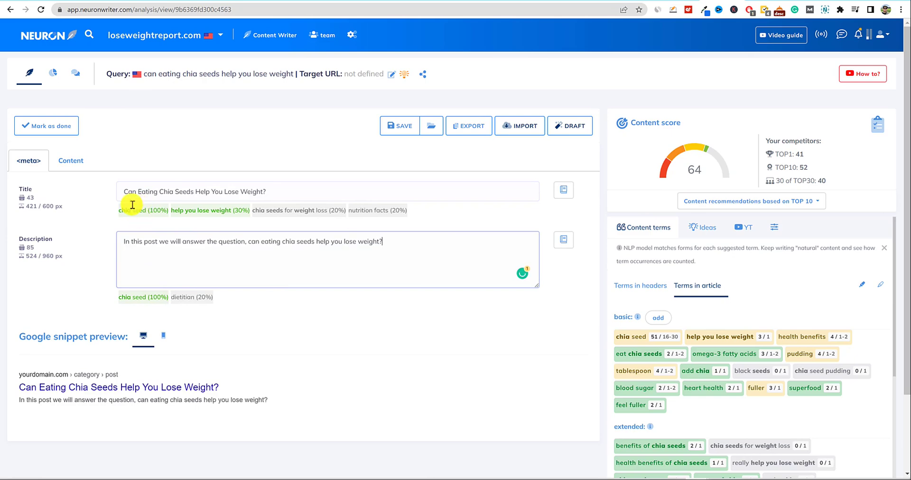
left_click(70, 163)
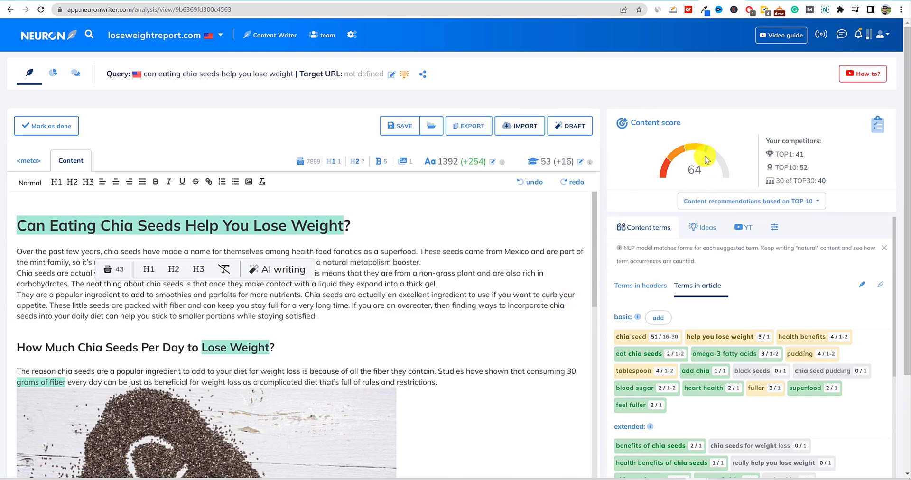
Compare the content score with the competitors' scores and review the overall score breakdown for keyword matches, suggested terms, length and readability.
left_click_drag(807, 167, 775, 169)
left_click(795, 154)
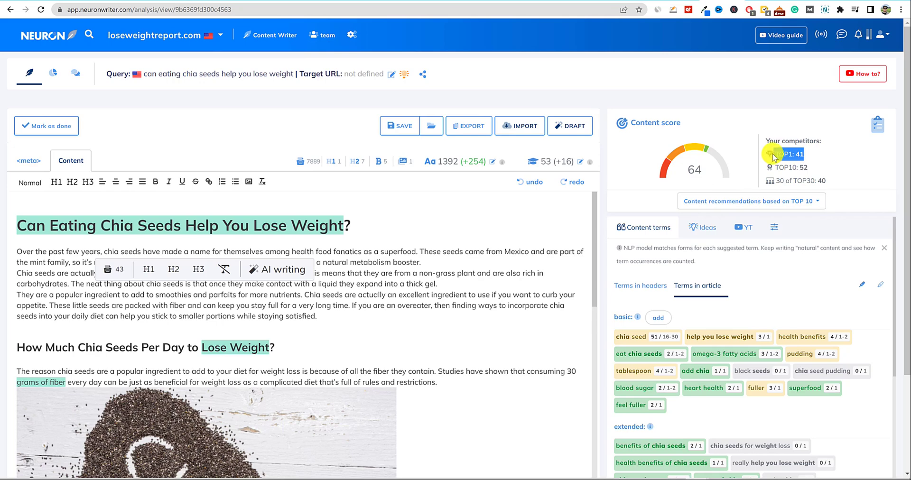
left_click_drag(831, 183, 757, 182)
left_click(879, 126)
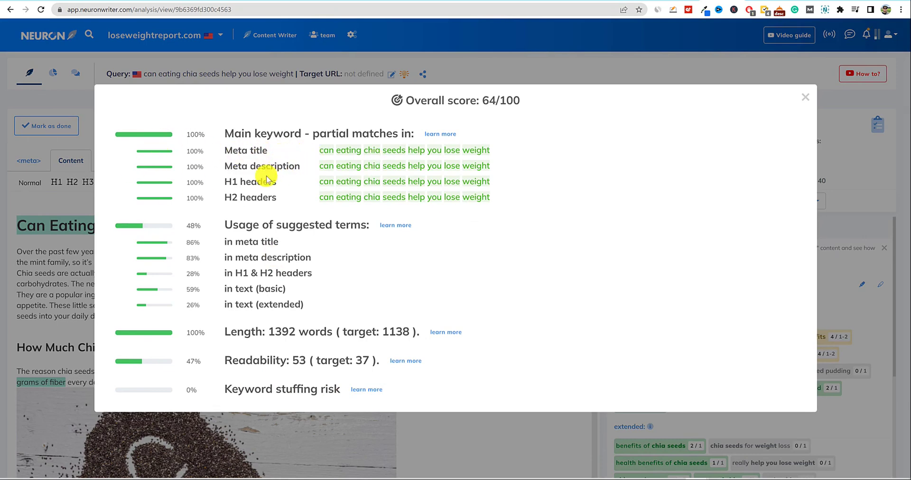
left_click(805, 100)
Look through the article in NeuronWriter for the highlighted terms in its headings and paragraphs.
scroll(407, 219, "down", 10)
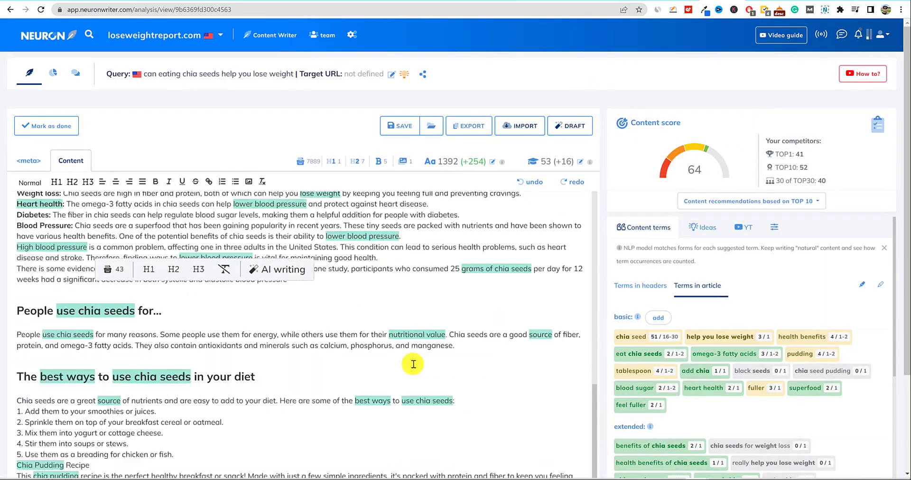
scroll(411, 265, "up", 3)
scroll(362, 403, "up", 10)
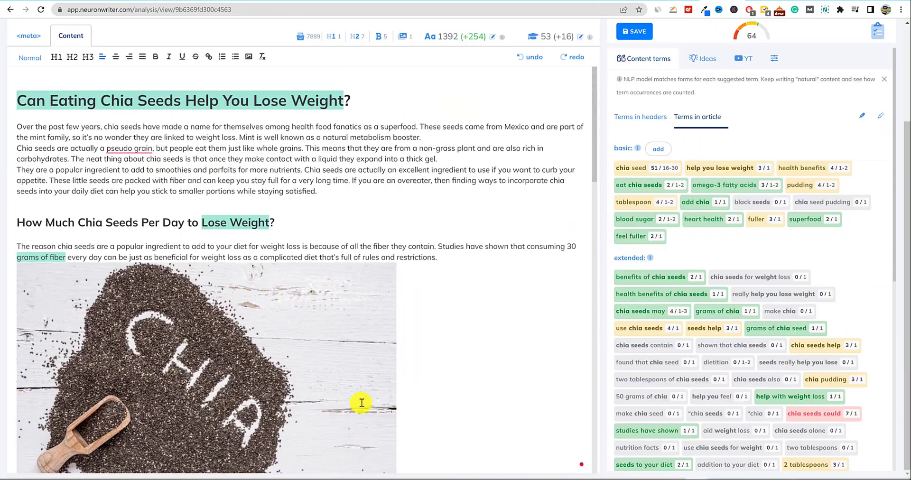
scroll(362, 403, "up", 3)
scroll(761, 382, "down", 3)
scroll(759, 394, "down", 3)
scroll(760, 399, "up", 10)
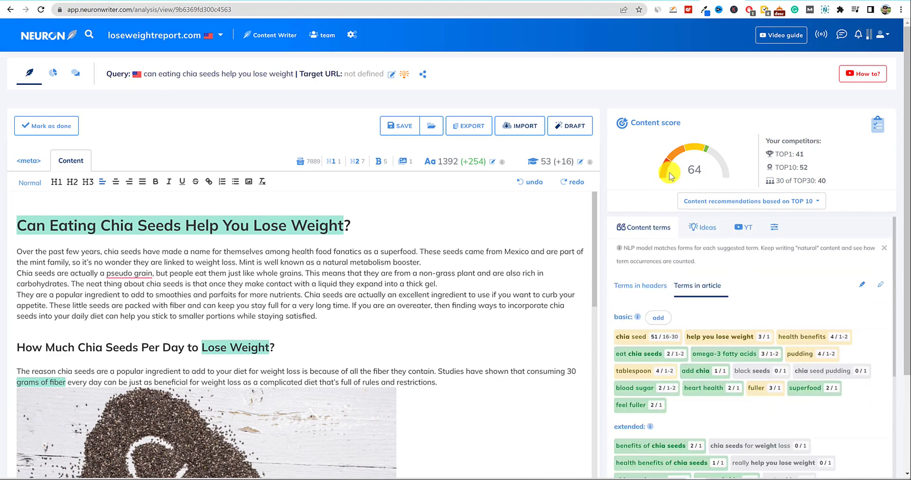
Review NeuronWriter's basic and extended term suggestions, check the article's grade in Robinize for comparison, and return to NeuronWriter.
scroll(733, 351, "down", 10)
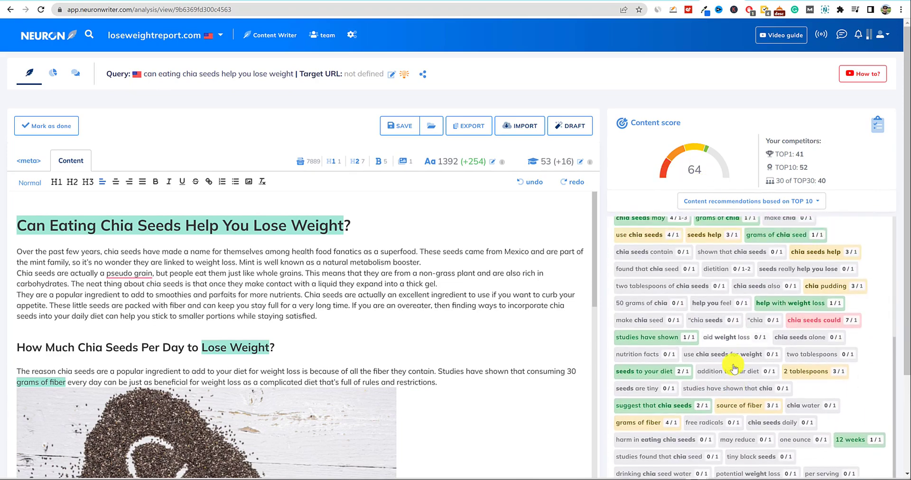
scroll(733, 367, "up", 2)
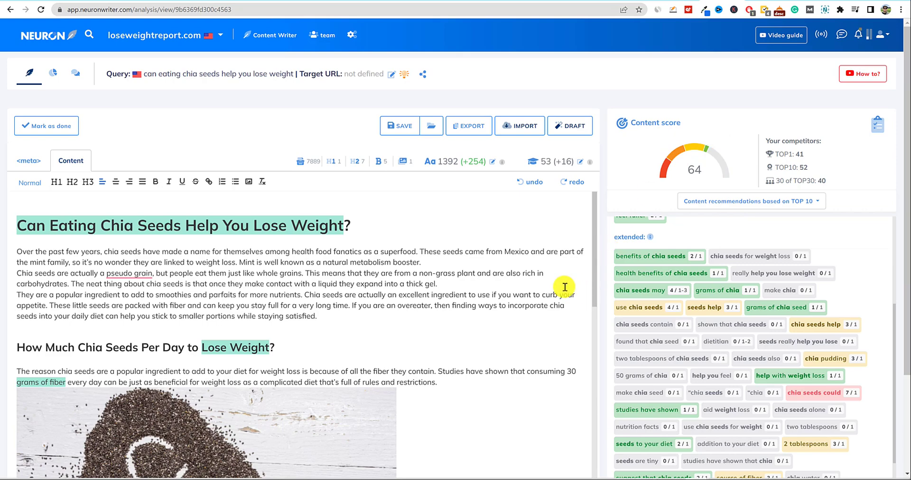
scroll(555, 285, "down", 4)
scroll(555, 285, "up", 4)
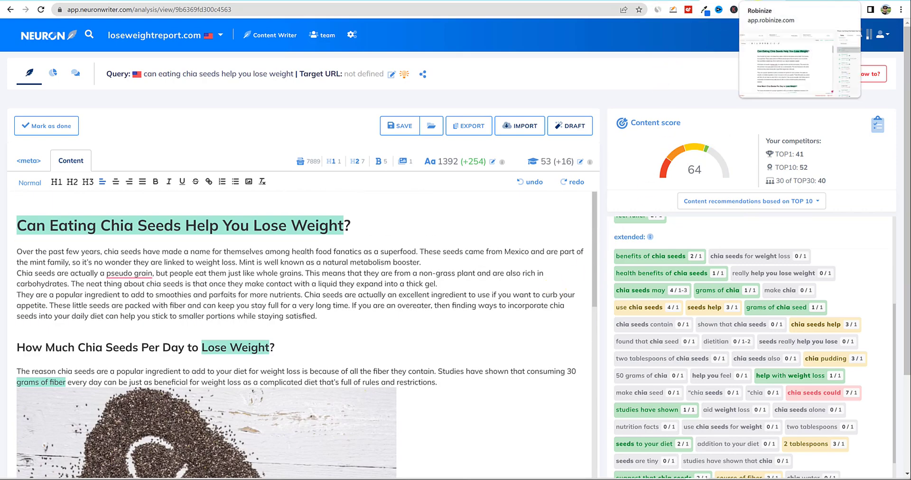
left_click(761, 2)
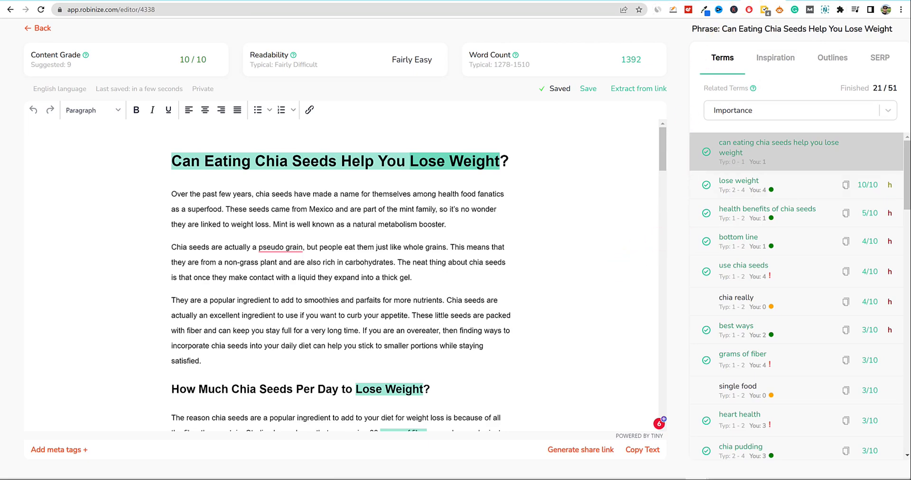
left_click(731, 1)
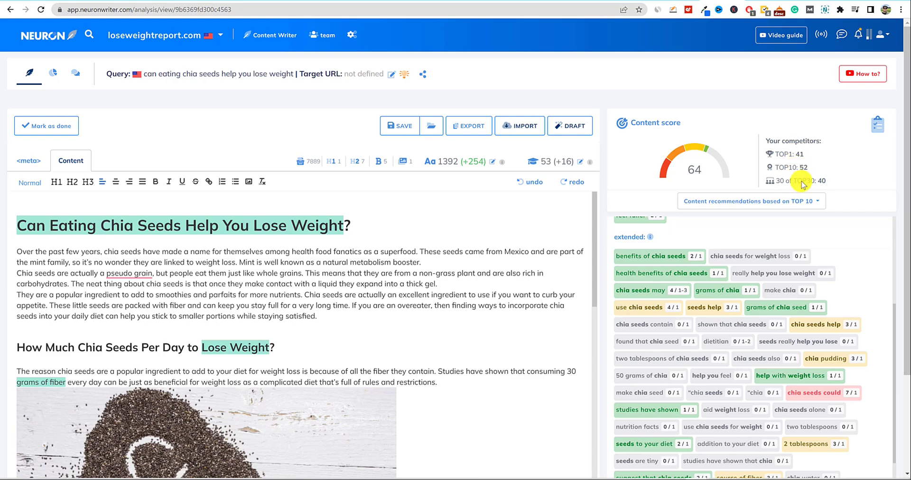
Open NeuronWriter's competition analysis and examine the content scores and word counts of the ranked pages.
left_click(53, 73)
scroll(369, 293, "down", 3)
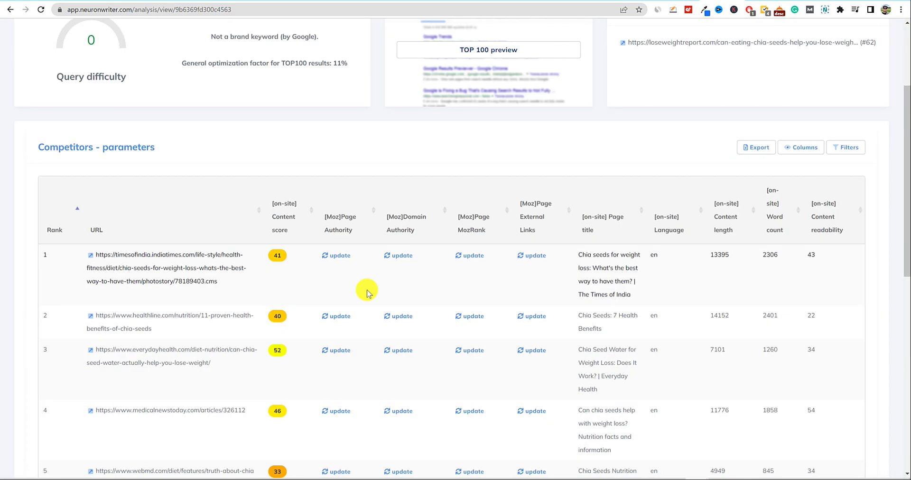
scroll(346, 289, "down", 3)
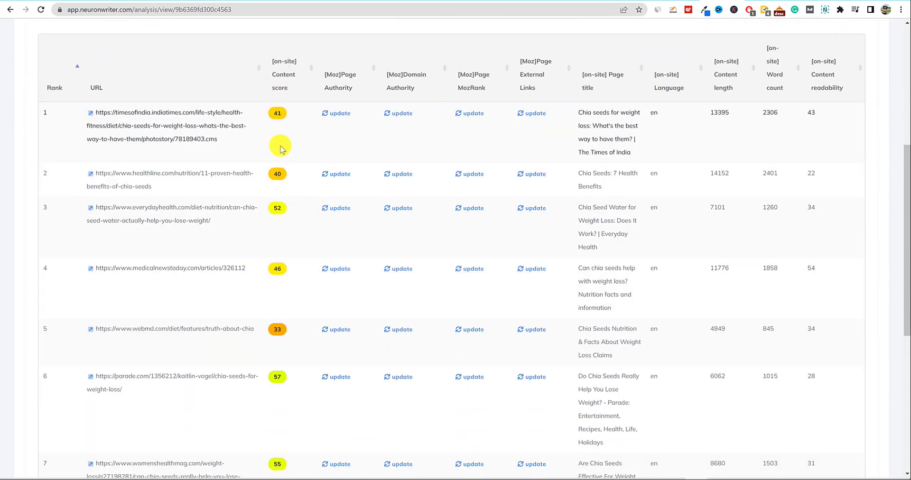
scroll(280, 337, "down", 2)
scroll(280, 338, "down", 3)
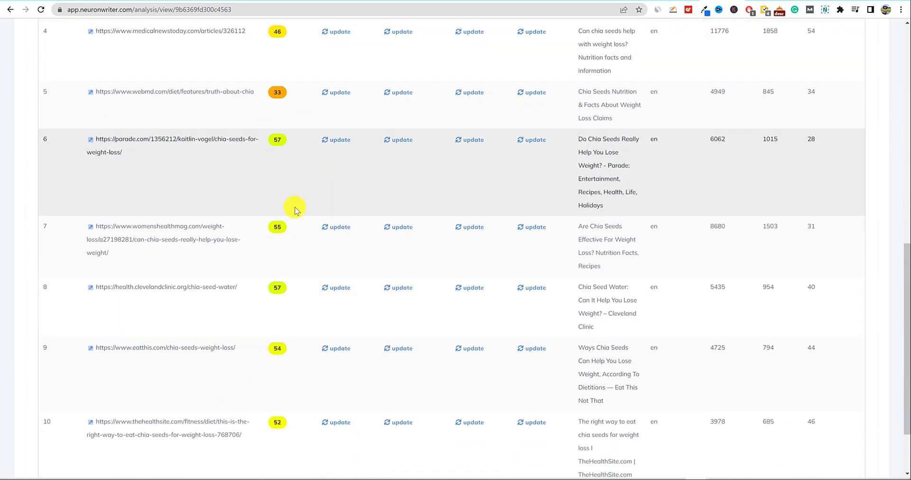
scroll(654, 368, "down", 2)
scroll(775, 168, "up", 5)
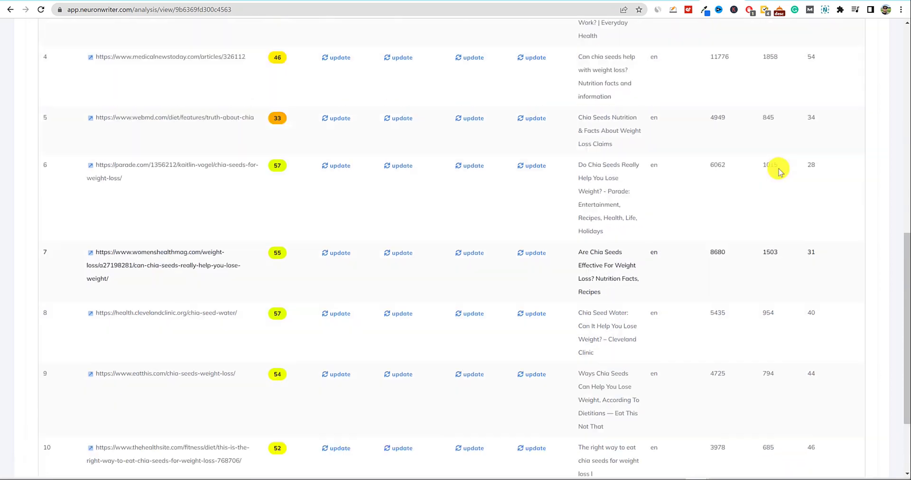
scroll(767, 216, "up", 3)
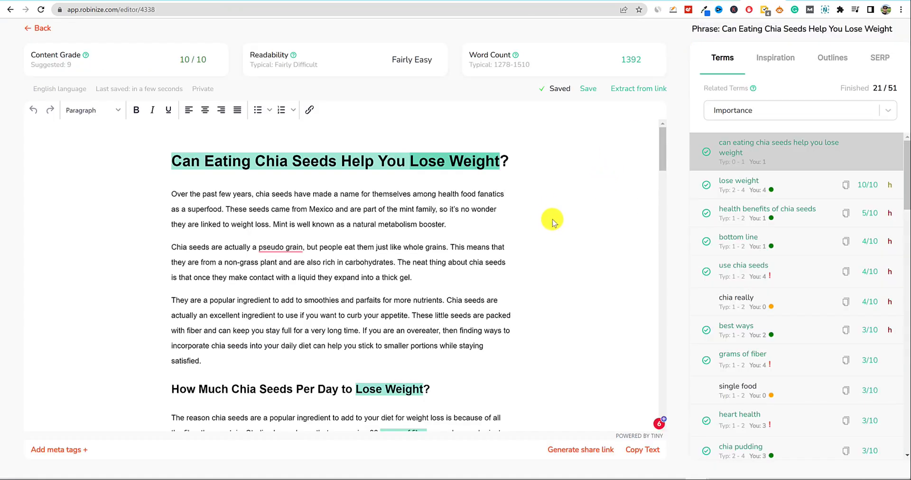
Show Robinize's SERP results and compare their rankings, word counts and grades with NeuronWriter's competitor table.
left_click(880, 57)
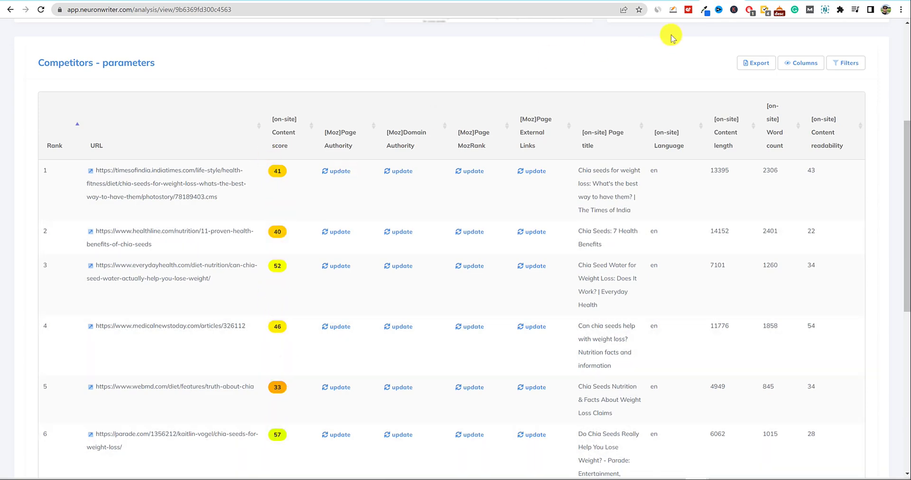
left_click(773, 1)
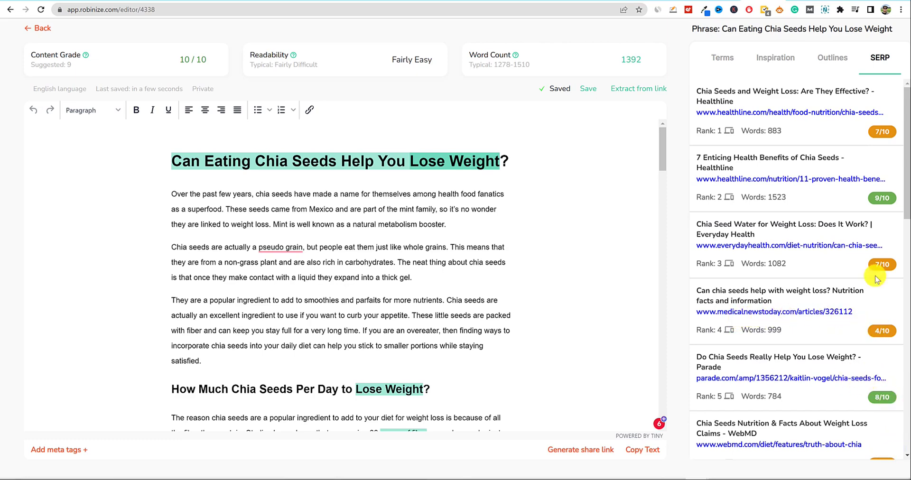
left_click(723, 0)
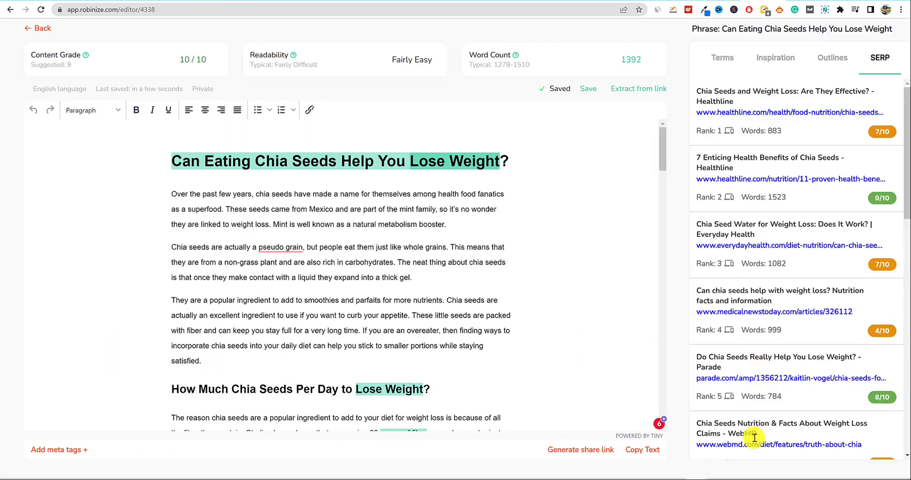
scroll(845, 431, "down", 2)
scroll(857, 415, "down", 2)
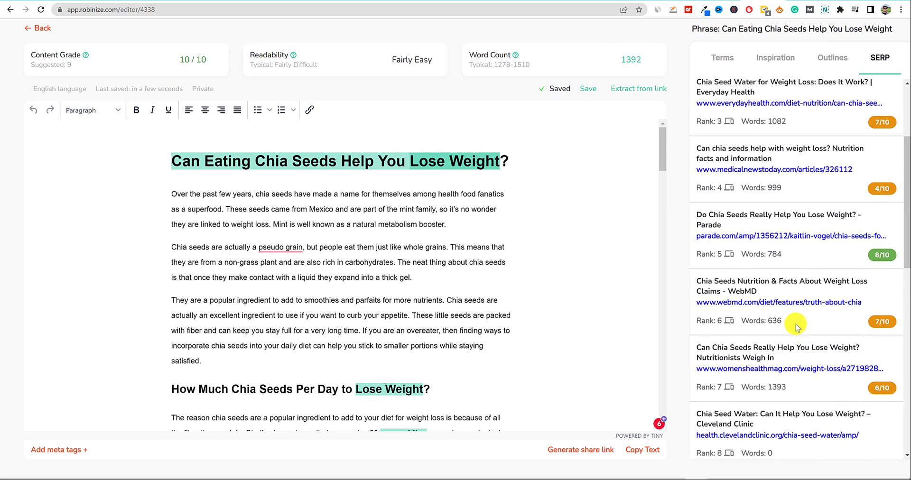
scroll(855, 382, "up", 1)
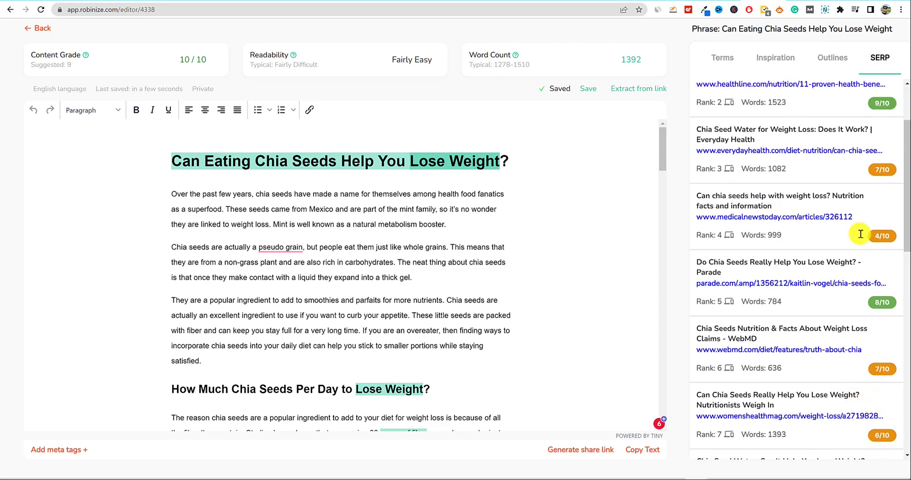
scroll(854, 327, "up", 1)
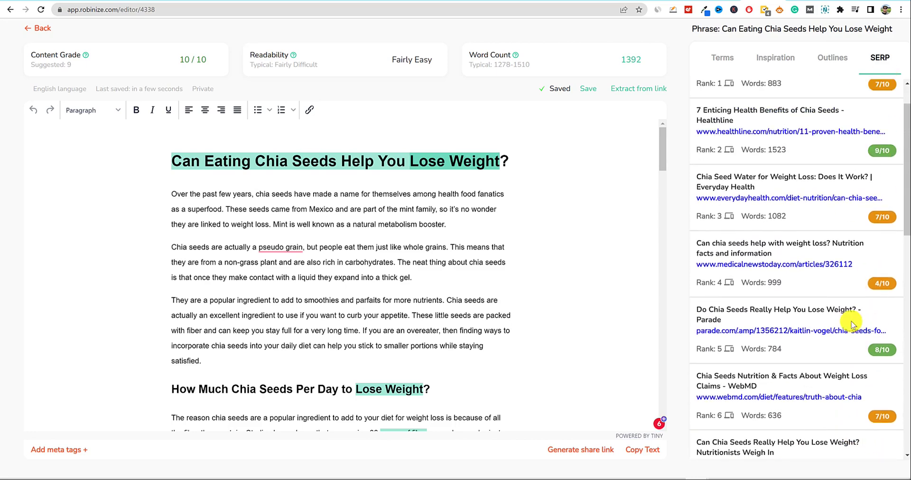
scroll(852, 334, "up", 1)
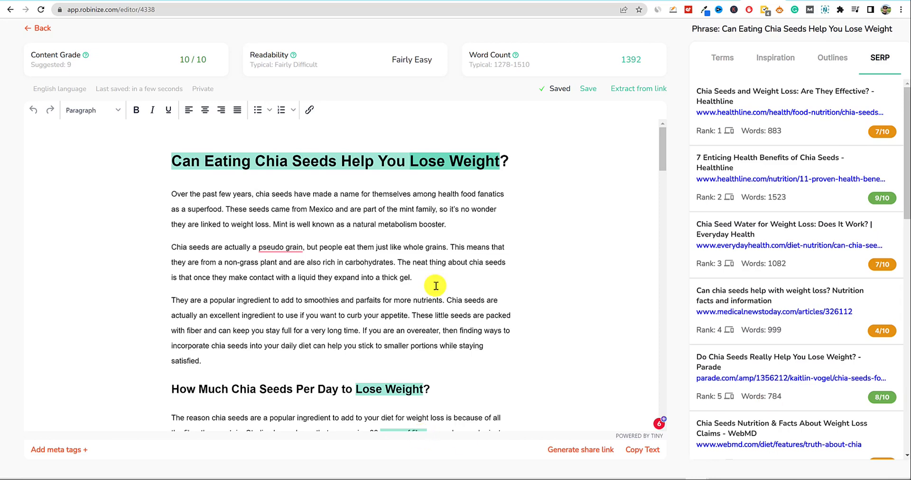
Compare the article's word count in Robinize with the word counts of the ranking pages, especially Healthline's second-ranked article.
left_click(402, 247)
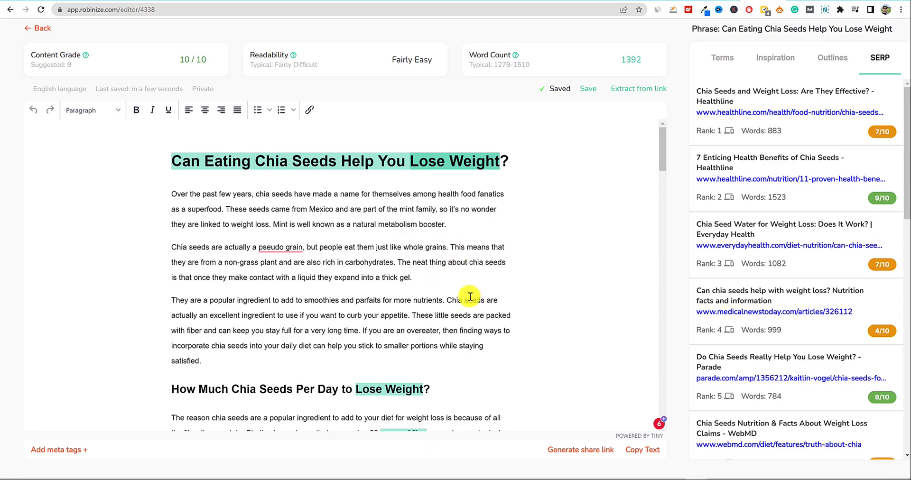
scroll(468, 297, "down", 3)
scroll(423, 311, "up", 3)
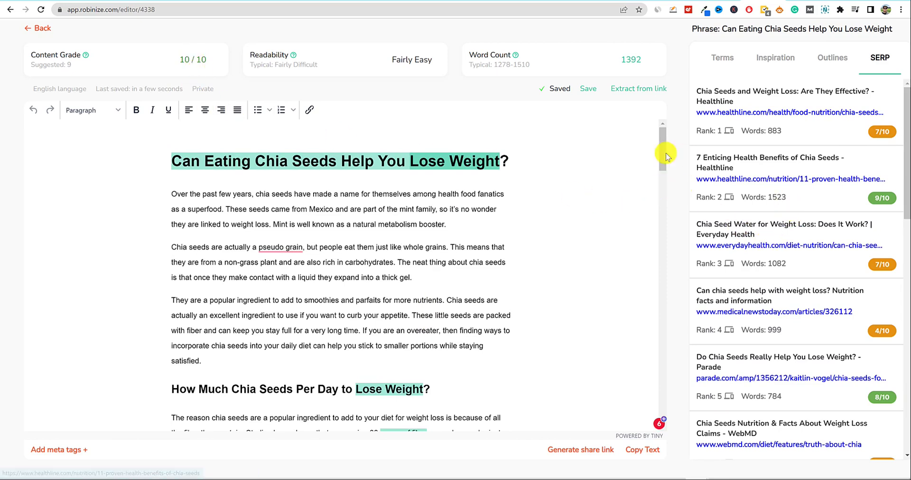
double_click(624, 59)
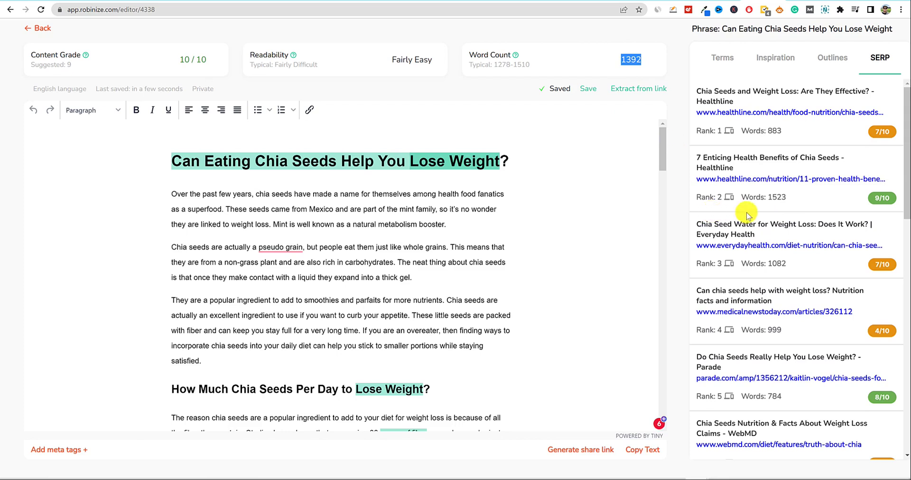
double_click(775, 199)
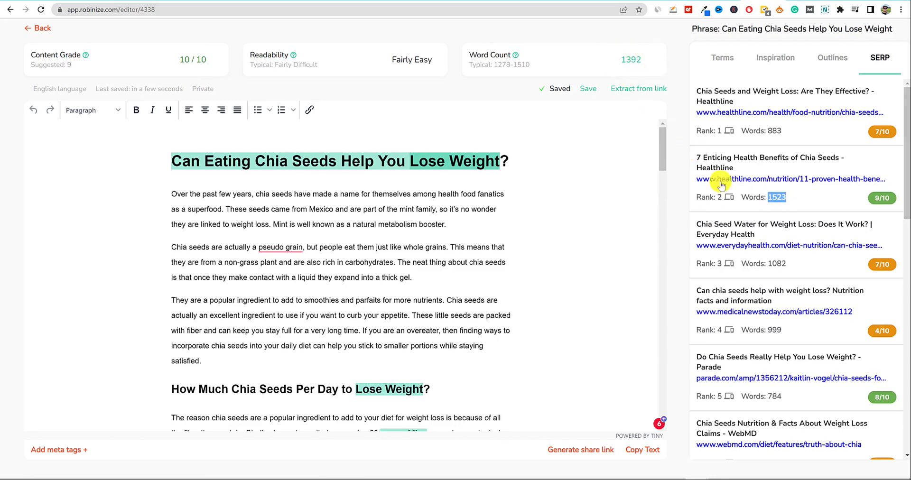
scroll(817, 398, "down", 3)
scroll(817, 398, "down", 4)
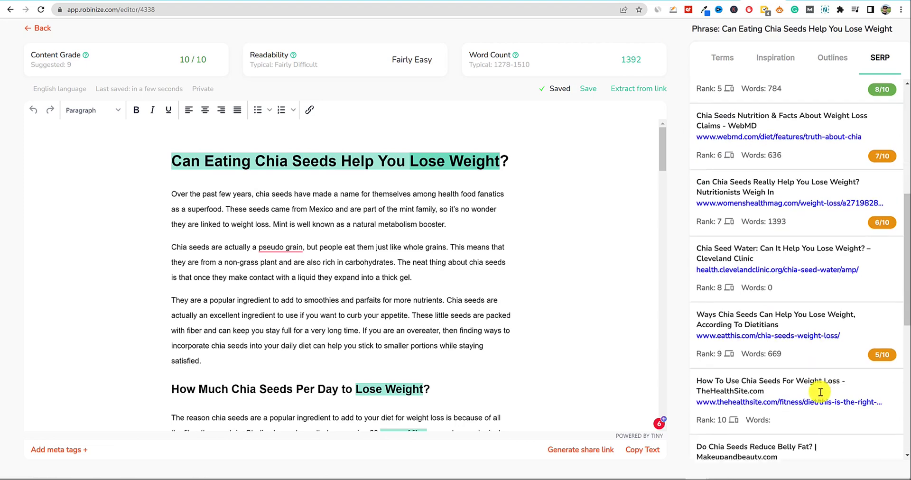
scroll(823, 389, "up", 7)
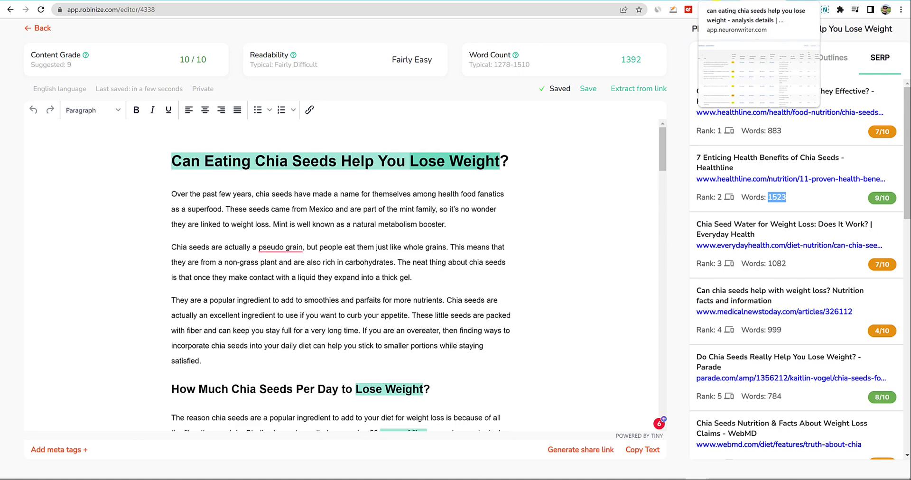
Switch to NeuronWriter, update the Moz parameters for the competitors and reload the page.
left_click(740, 2)
left_click(338, 172)
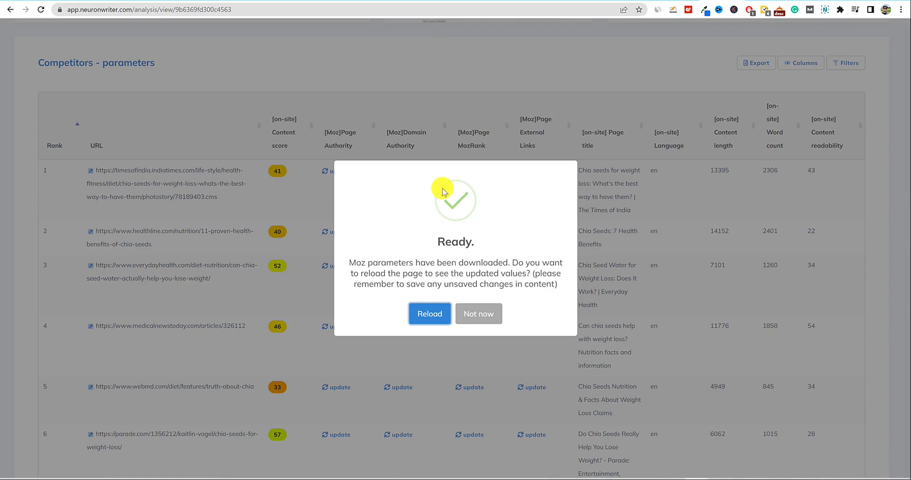
key("Return")
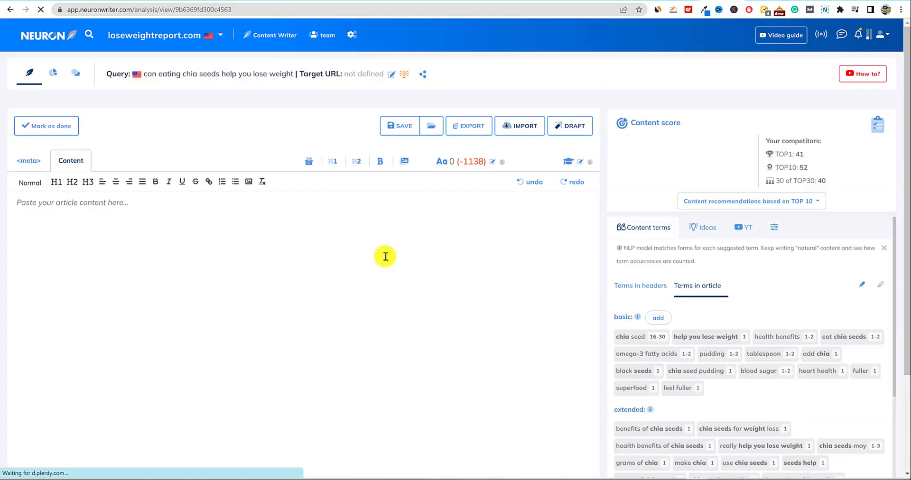
scroll(77, 130, "down", 3)
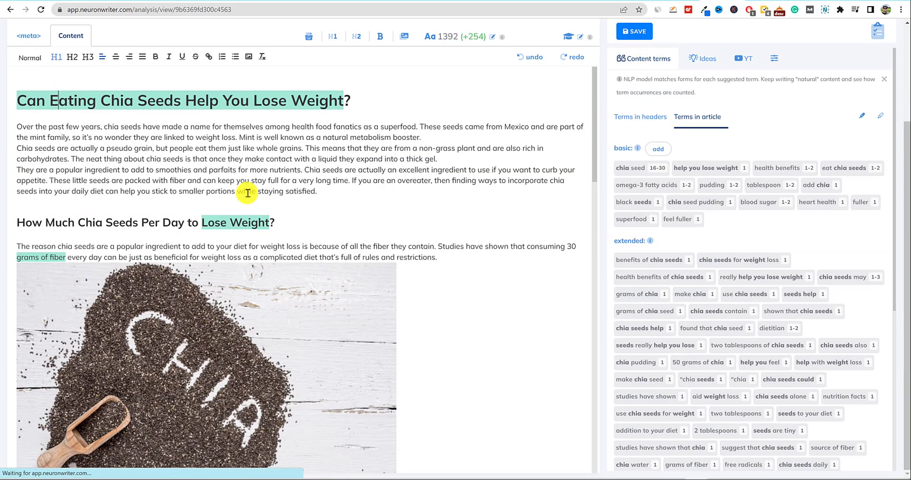
scroll(75, 129, "up", 3)
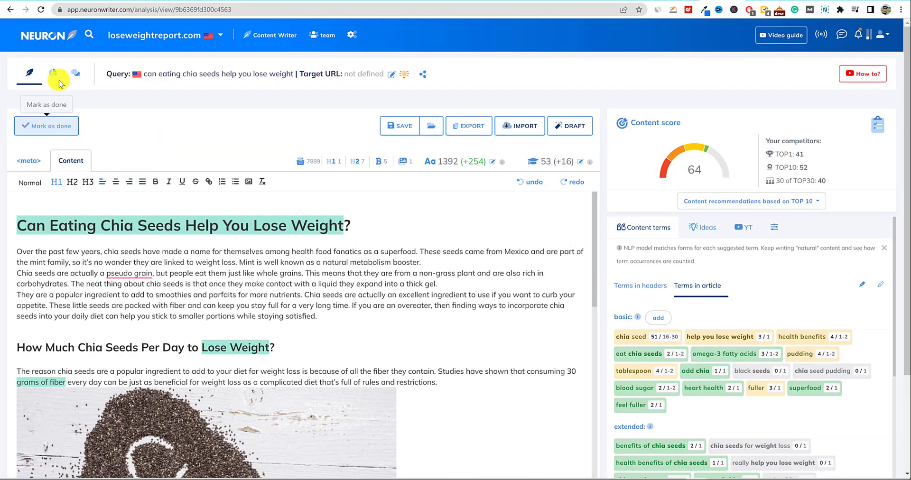
Reopen the competition analysis and review the competitors' page authority, domain authority, MozRank and external links.
left_click(54, 74)
scroll(479, 266, "down", 10)
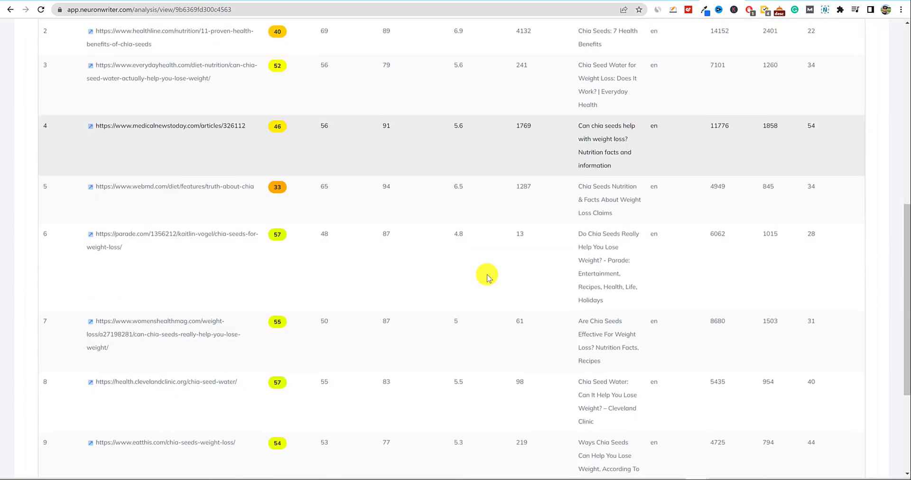
scroll(488, 278, "up", 6)
scroll(489, 271, "up", 1)
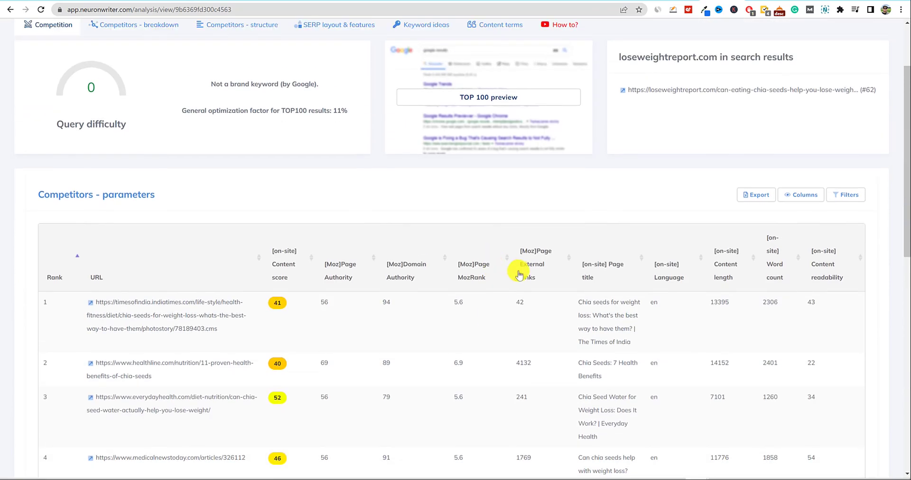
scroll(529, 277, "up", 2)
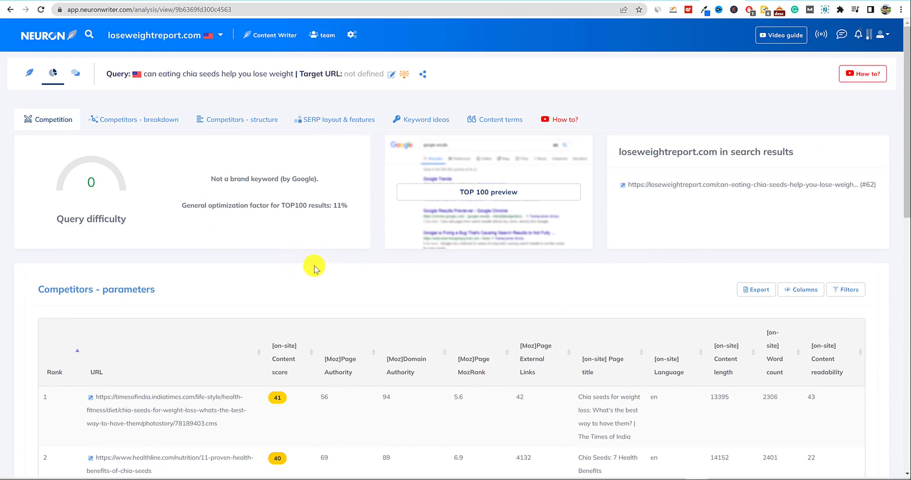
Examine the Moz authority and link metrics of the top-ranked competitors for the chia seeds query.
scroll(208, 268, "down", 7)
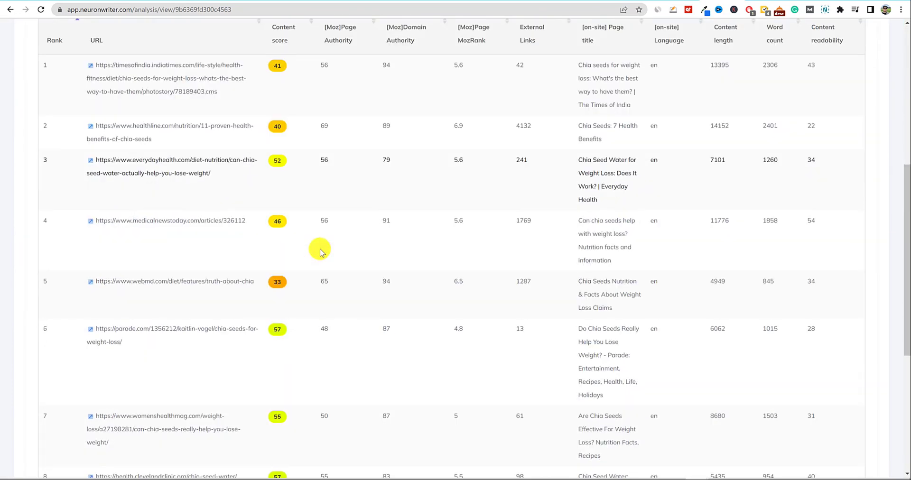
scroll(319, 251, "up", 2)
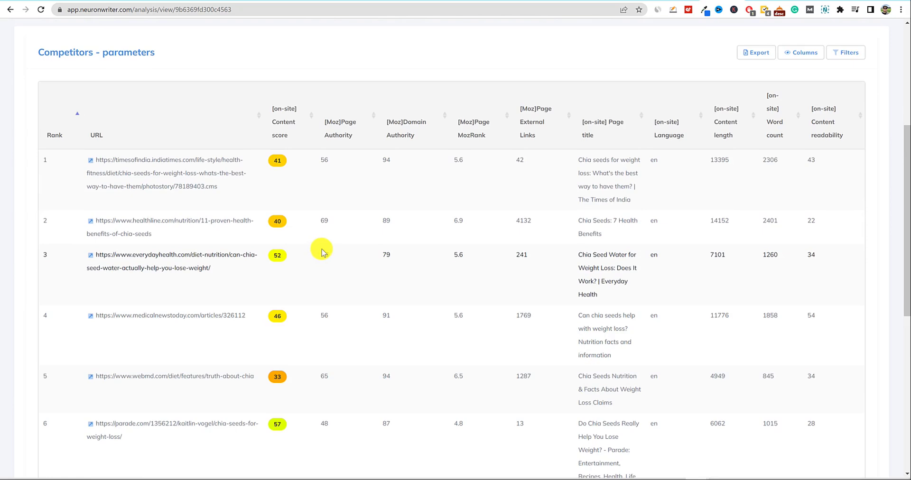
scroll(193, 206, "up", 5)
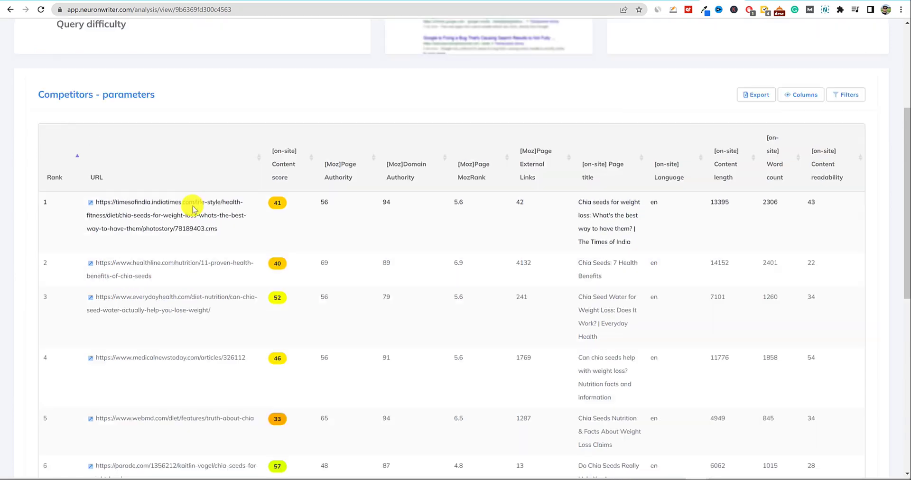
scroll(420, 360, "down", 5)
scroll(422, 361, "down", 1)
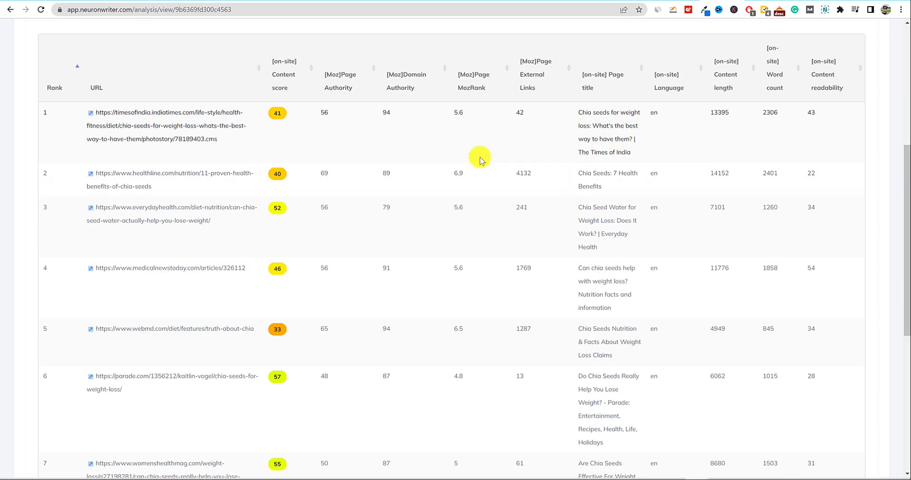
scroll(436, 153, "up", 2)
scroll(435, 153, "up", 2)
scroll(417, 147, "up", 2)
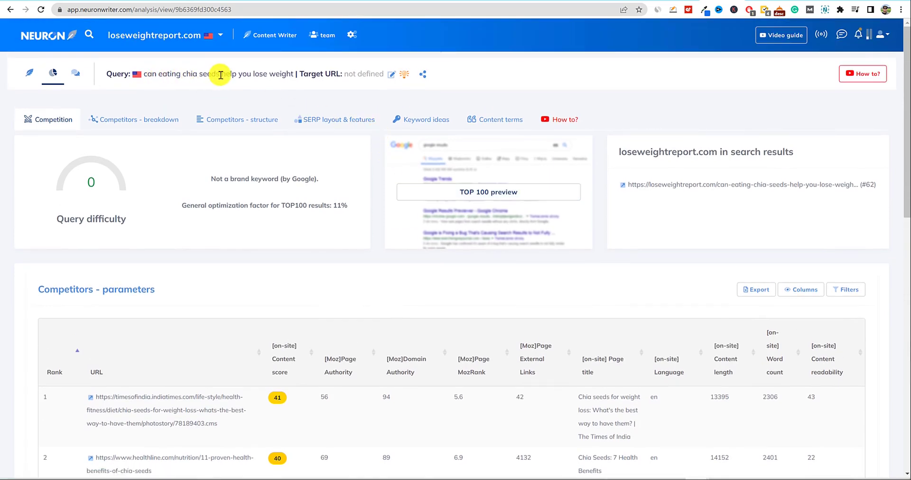
Compare the external links and page authority of the first five ranking pages in the competitor parameters.
scroll(498, 314, "down", 6)
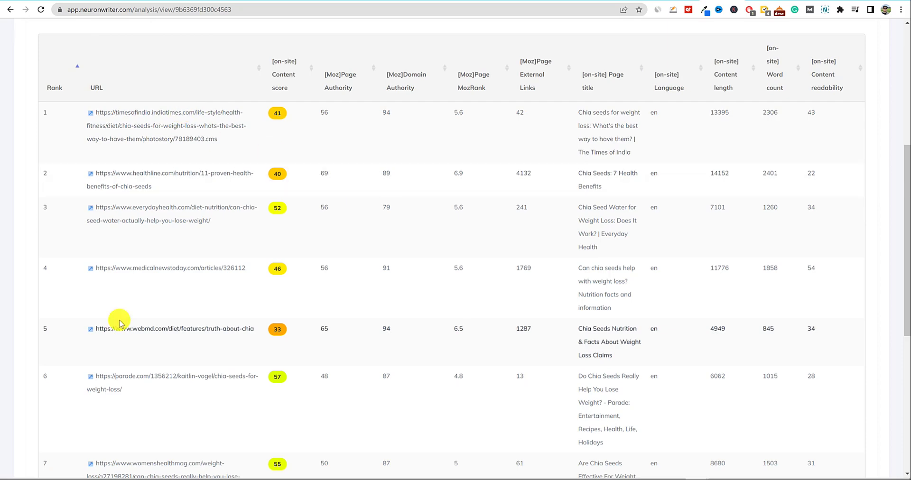
scroll(505, 281, "up", 2)
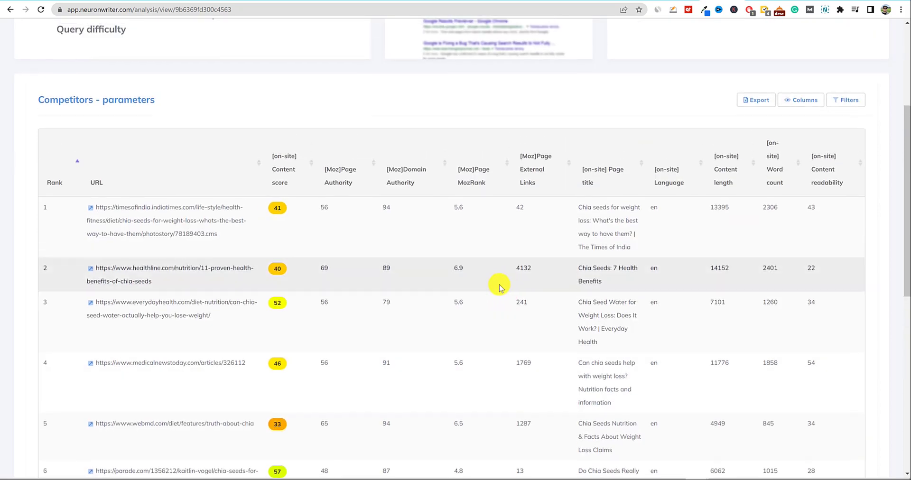
scroll(500, 284, "down", 3)
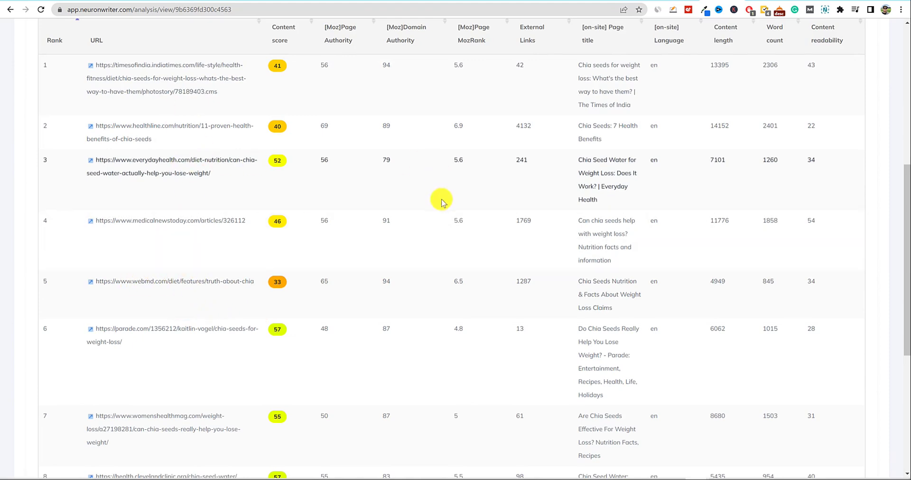
scroll(496, 252, "up", 2)
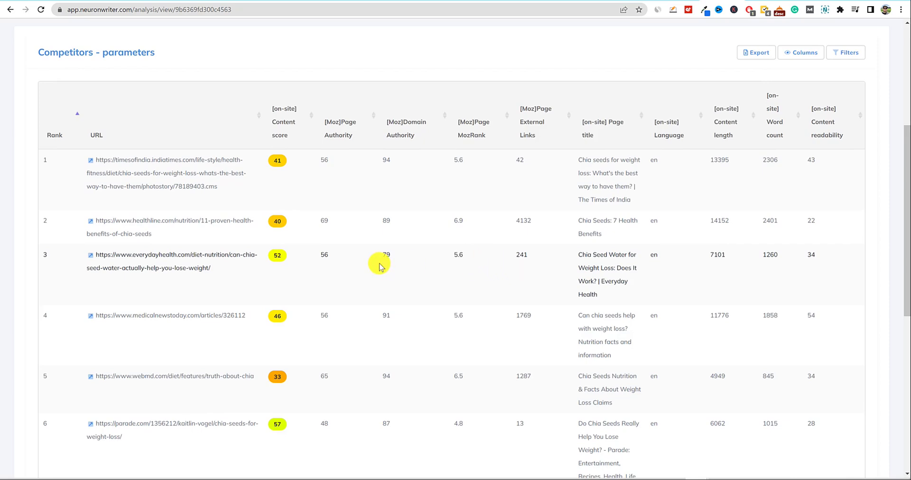
scroll(344, 249, "up", 5)
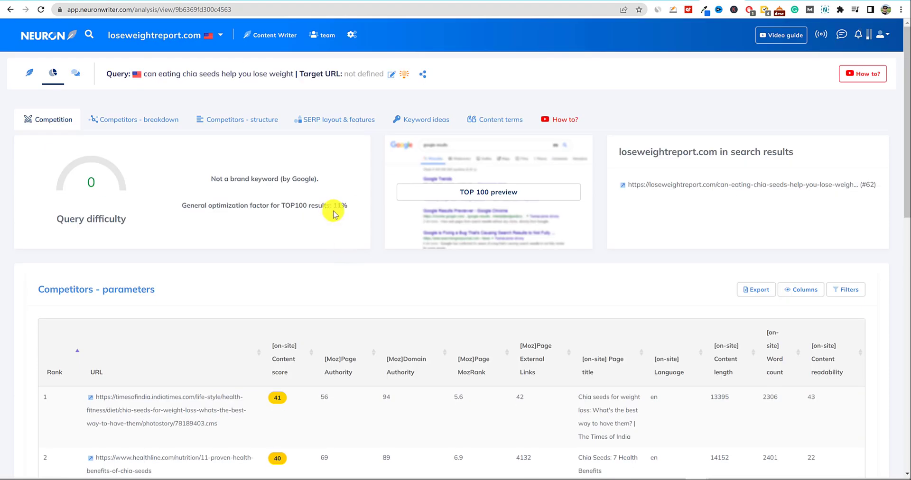
Check the article's content score in the editor, then compare the content scores and word counts of the ten top-ranked competitors.
left_click(30, 72)
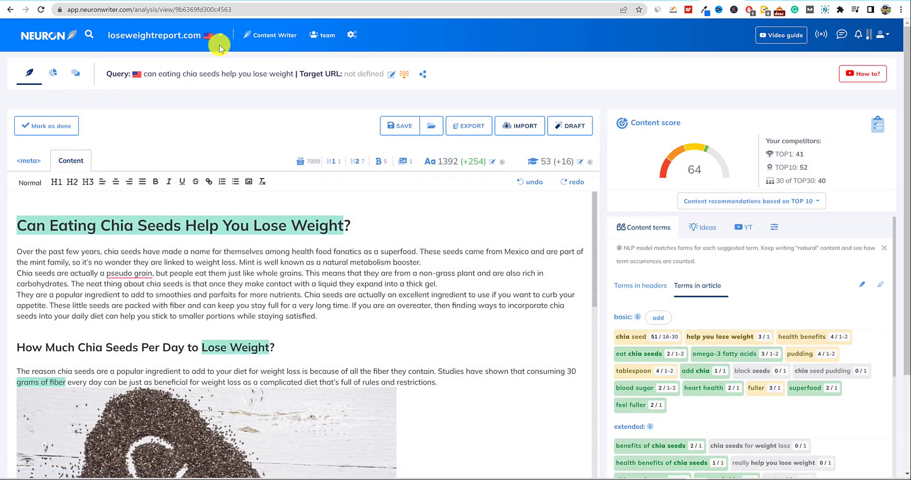
left_click(53, 72)
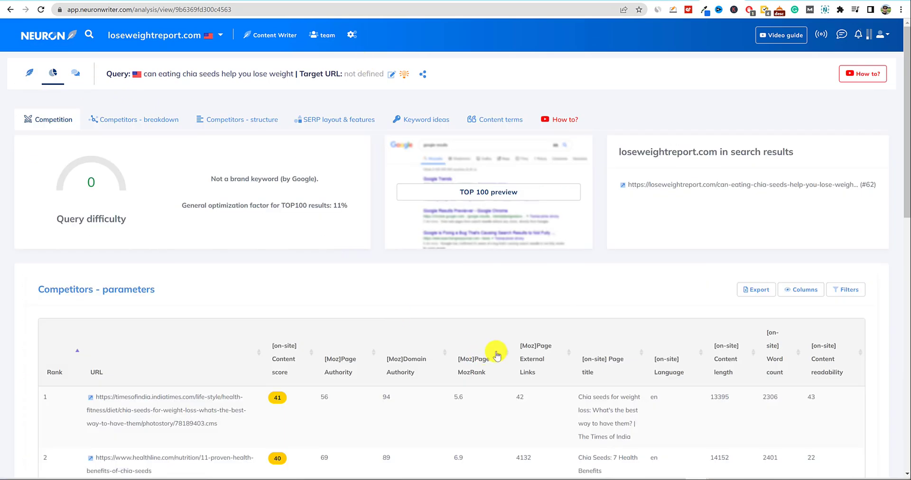
scroll(496, 354, "down", 6)
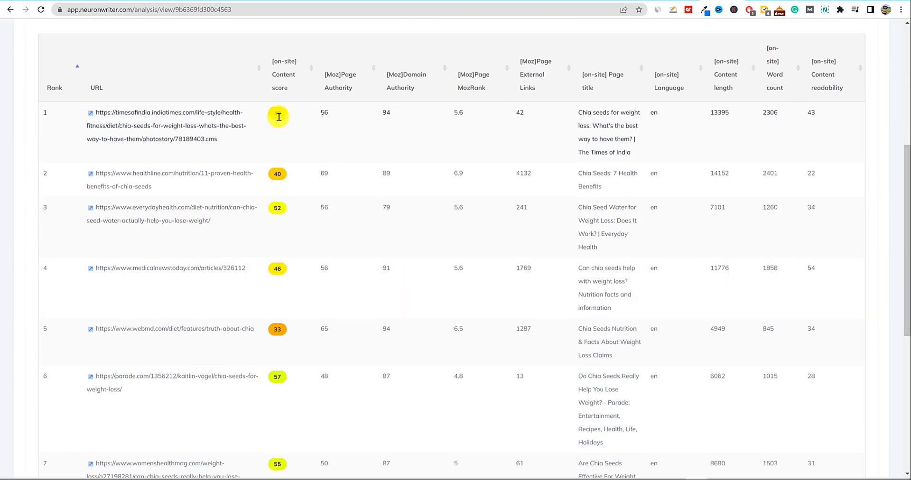
scroll(279, 361, "down", 5)
scroll(279, 439, "down", 1)
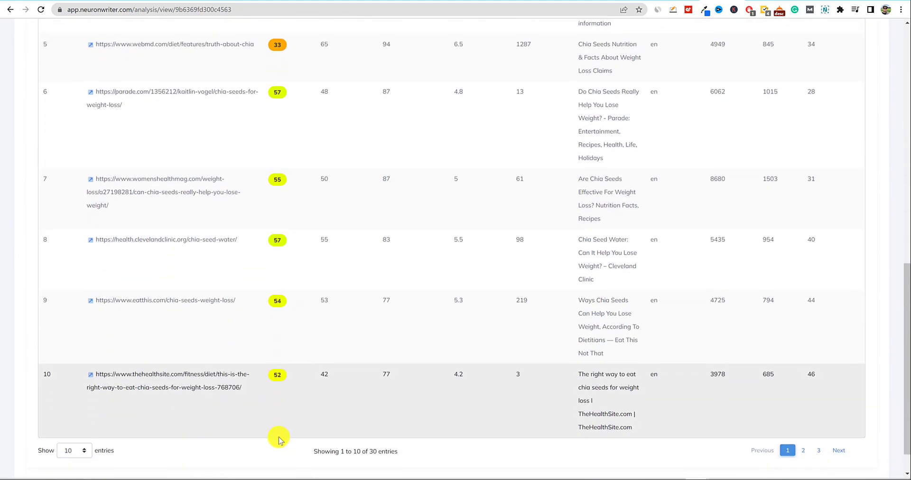
scroll(771, 435, "up", 2)
scroll(772, 436, "up", 4)
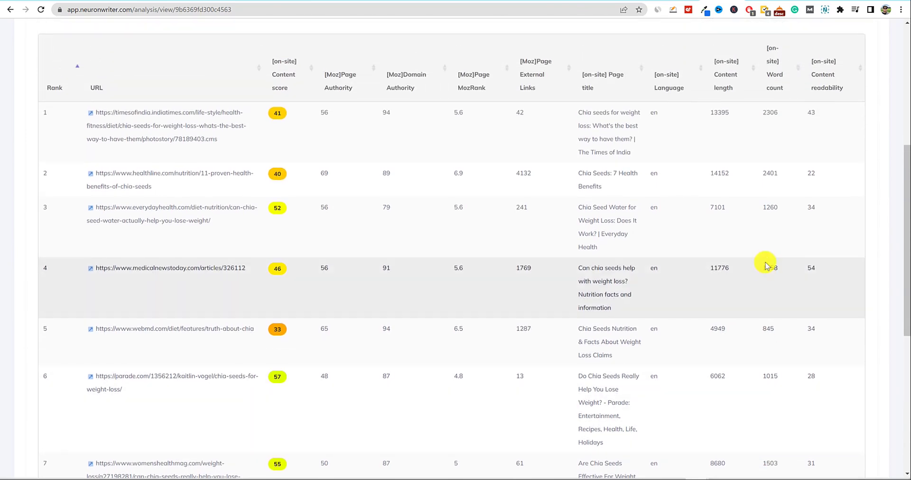
scroll(390, 145, "up", 1)
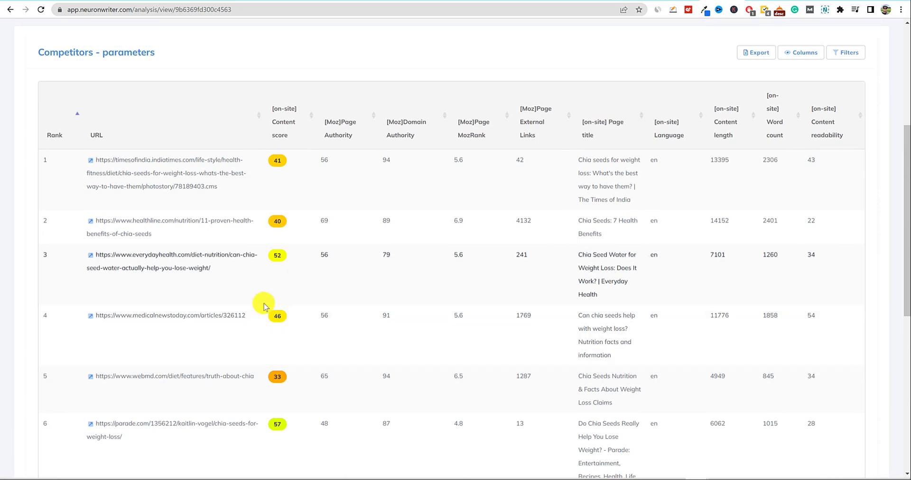
scroll(797, 149, "up", 1)
scroll(504, 301, "up", 4)
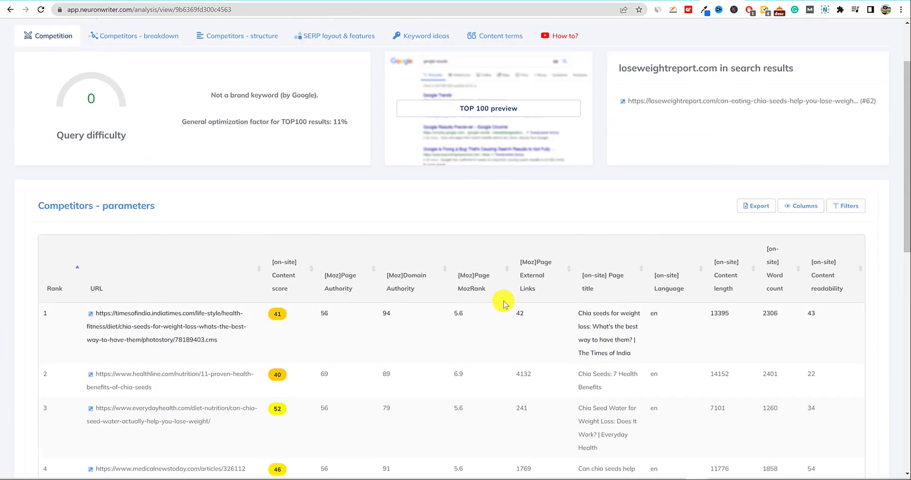
Highlight the opening of the first-ranked Times of India page title, "Chia seeds for weight loss: What's the best", then clear the selection.
scroll(504, 302, "down", 4)
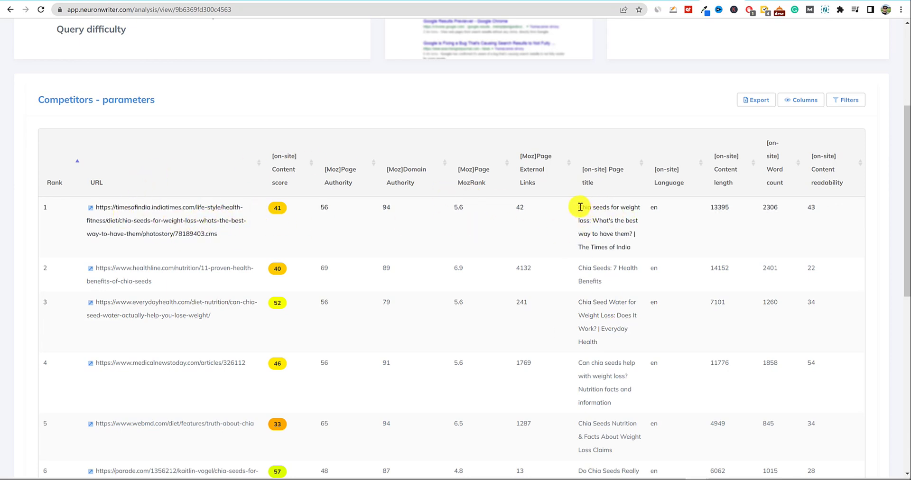
left_click_drag(579, 207, 638, 221)
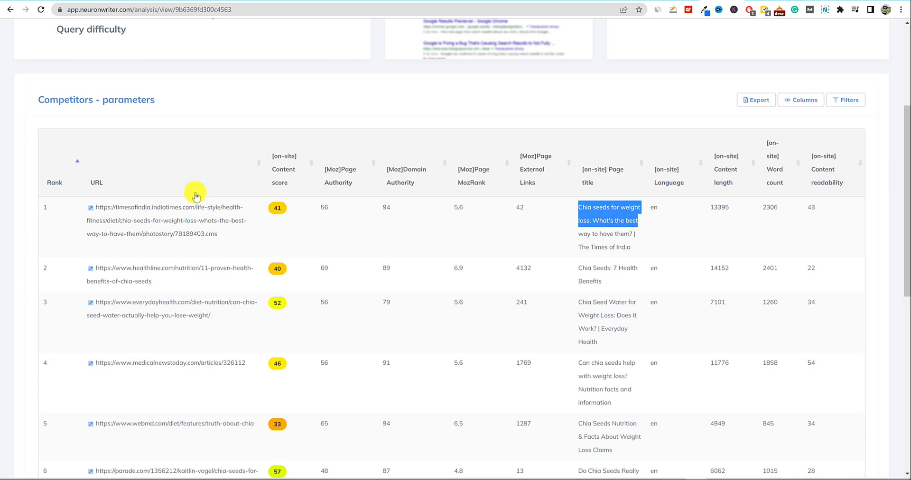
left_click(318, 110)
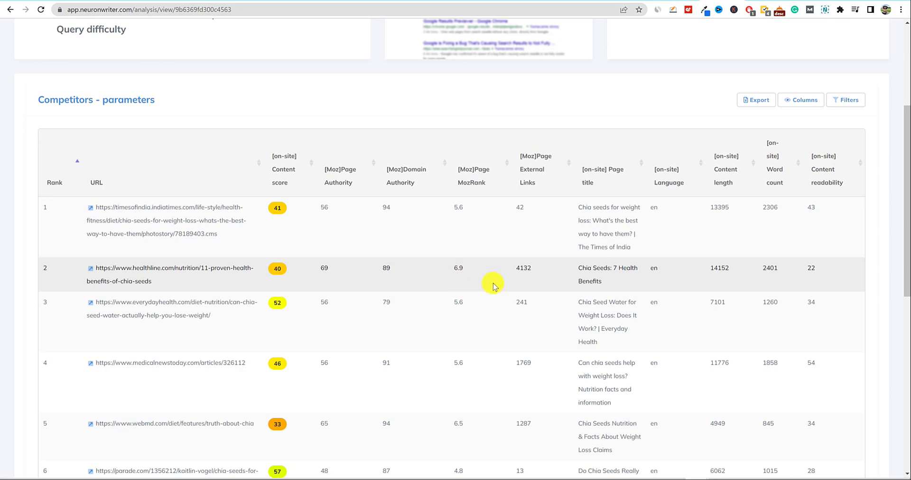
Review the Moz domain authority of all ten listed competitors, from the Times of India to TheHealthSite.
scroll(493, 285, "down", 8)
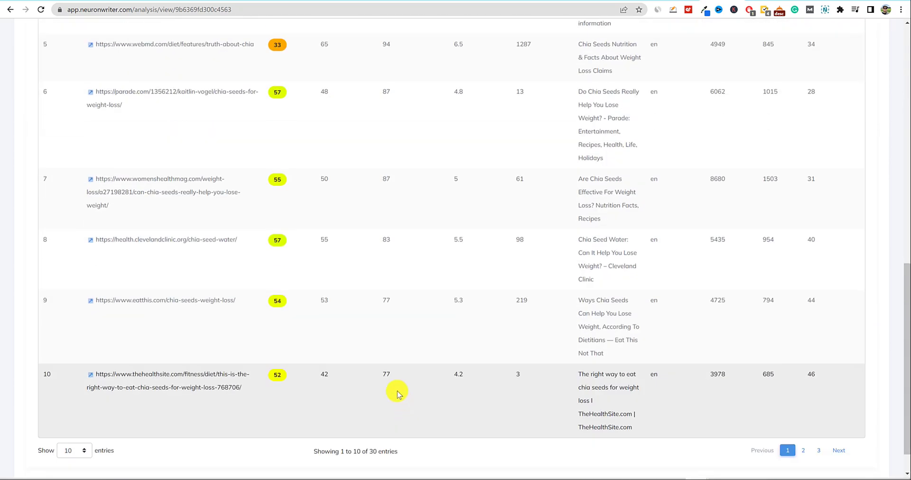
scroll(397, 395, "up", 3)
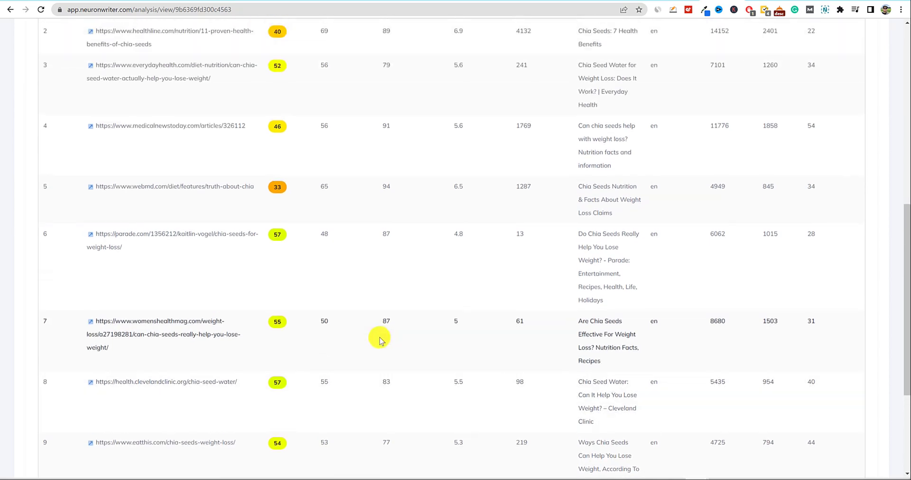
scroll(381, 340, "up", 3)
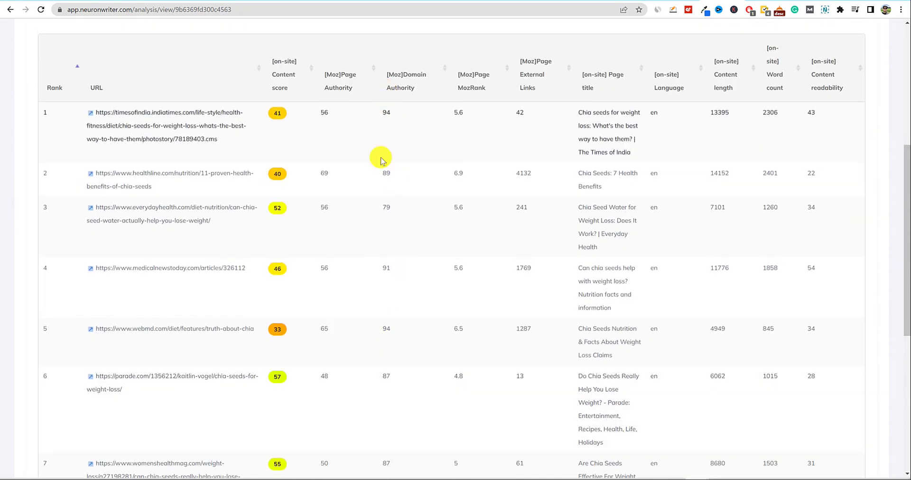
scroll(377, 336, "down", 6)
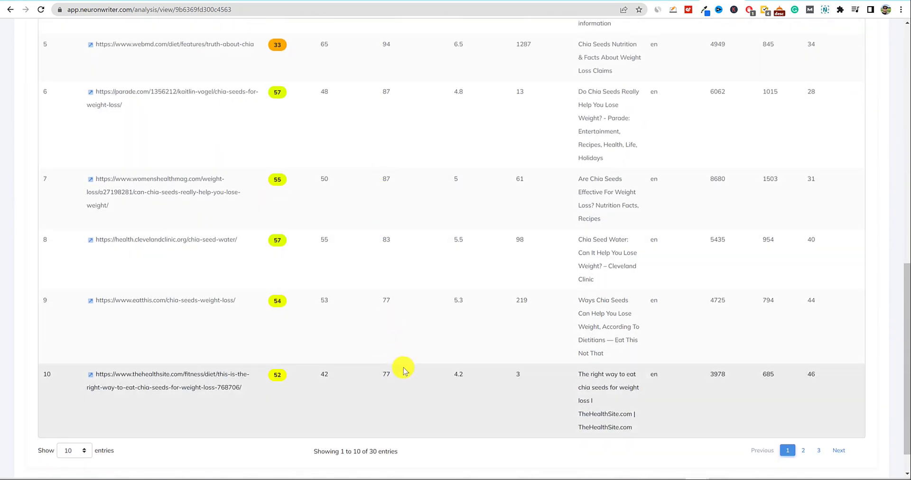
scroll(402, 364, "up", 2)
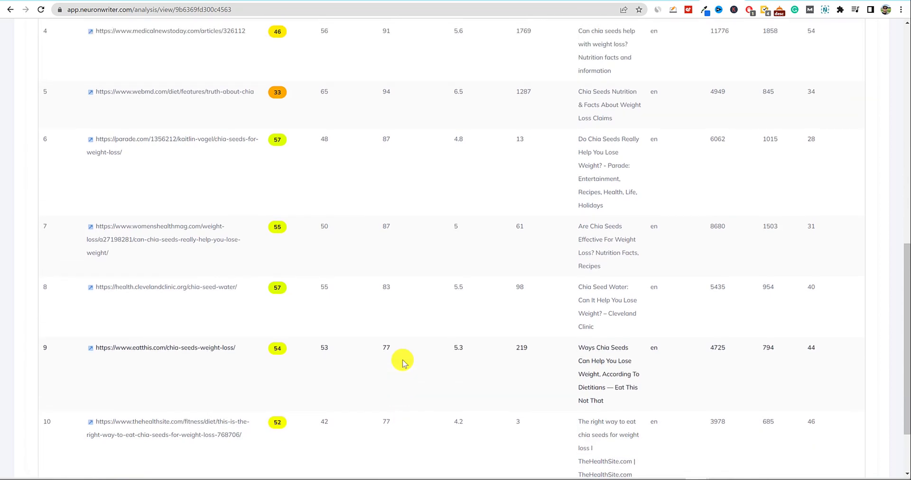
scroll(402, 364, "up", 1)
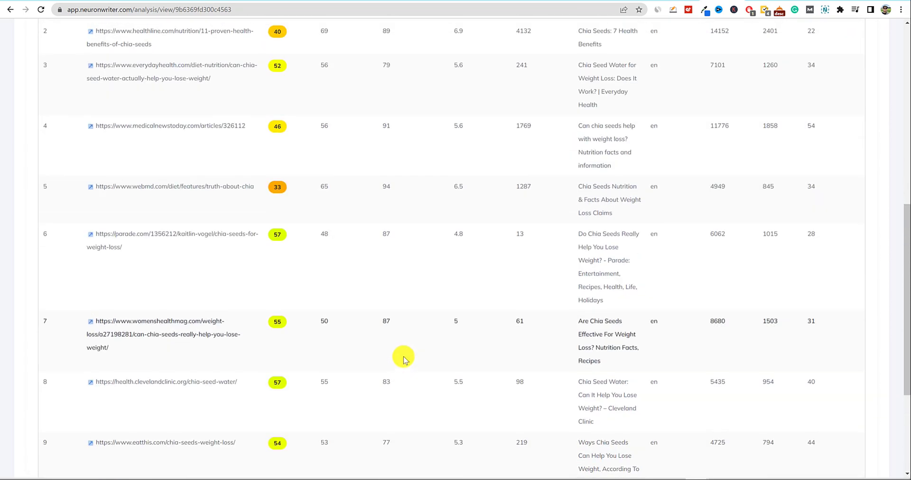
scroll(403, 354, "up", 2)
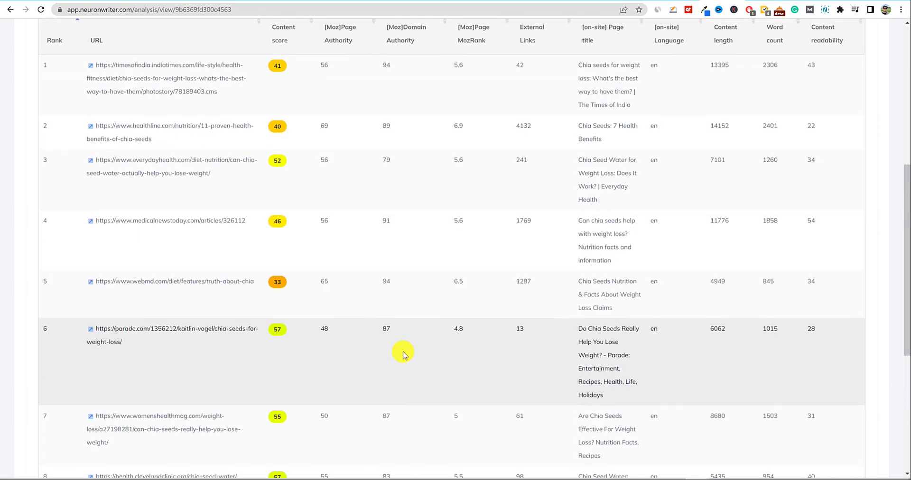
scroll(402, 353, "up", 2)
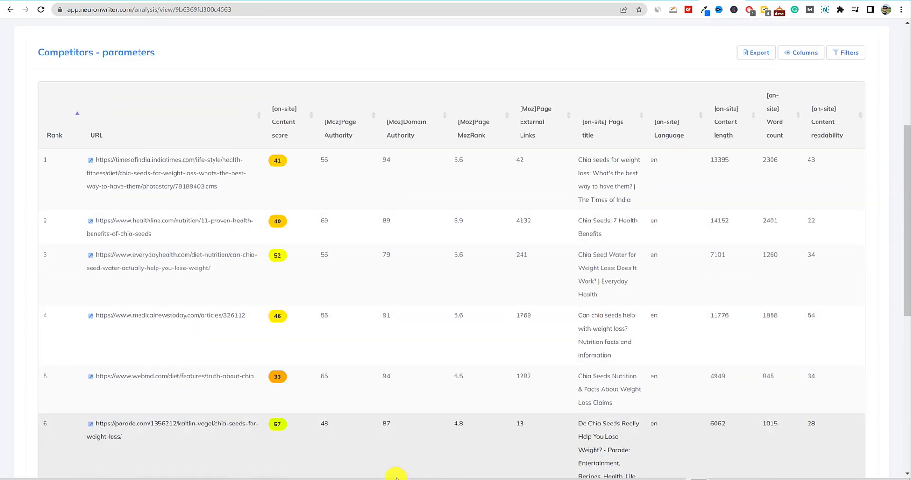
scroll(377, 303, "up", 5)
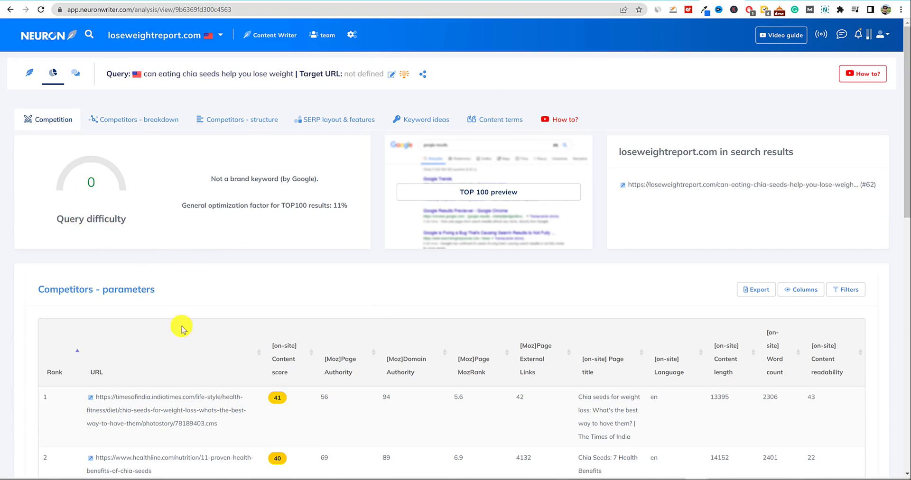
Recheck the leading competitors' domain authority and return to the chia seeds article in the content editor.
scroll(358, 333, "down", 4)
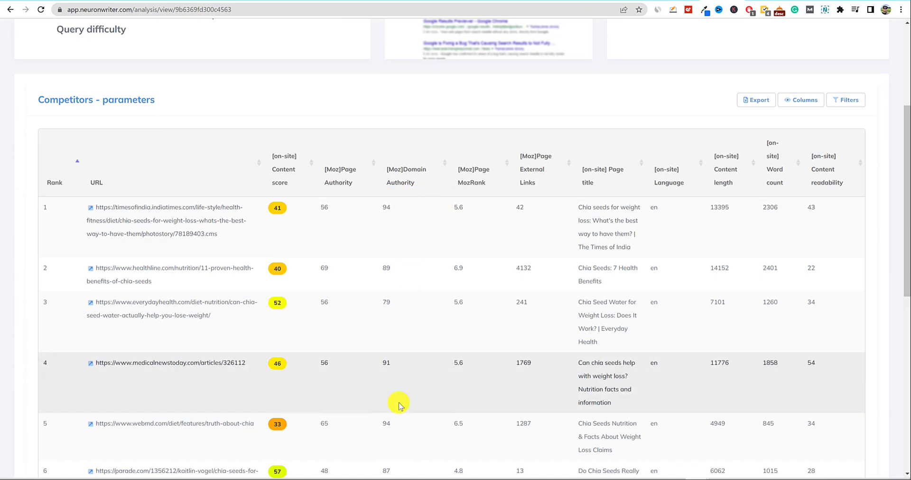
scroll(399, 401, "down", 3)
scroll(399, 405, "up", 7)
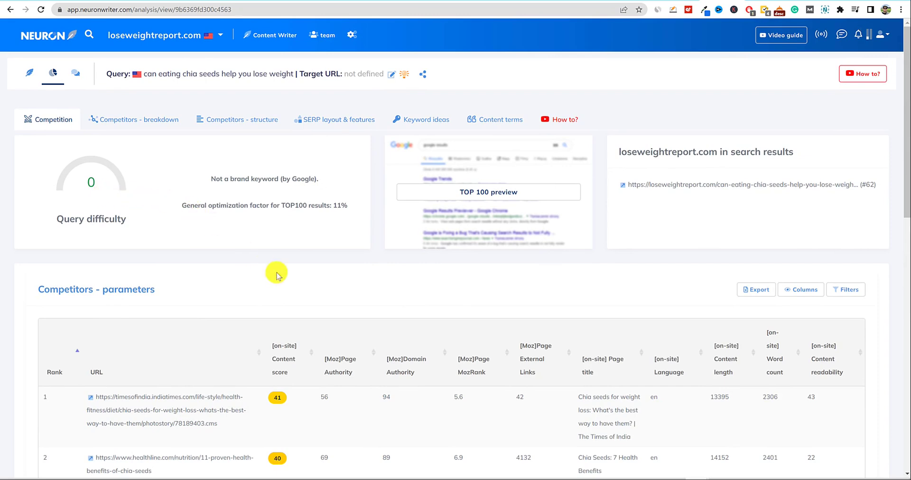
scroll(315, 289, "down", 3)
scroll(339, 332, "down", 3)
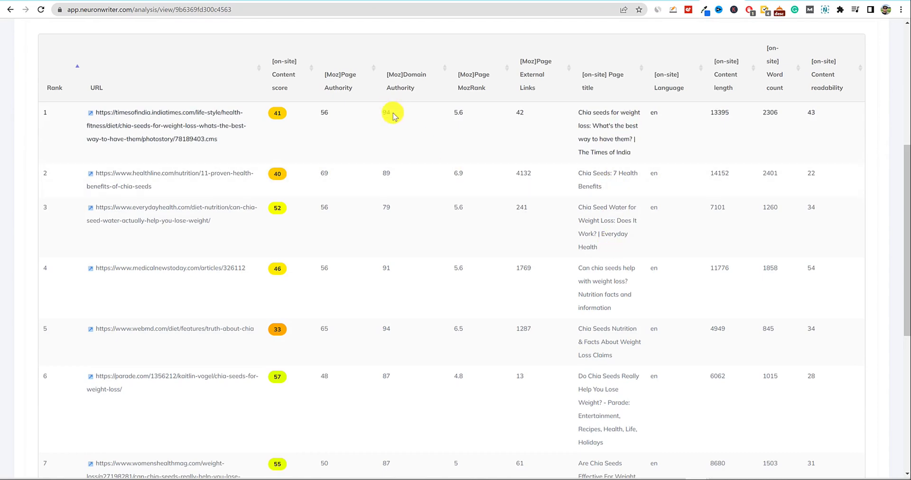
scroll(394, 350, "up", 1)
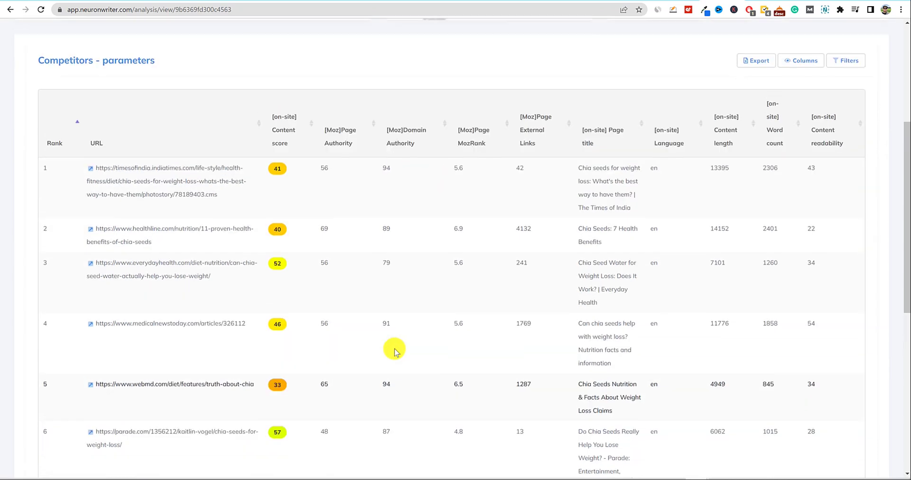
scroll(394, 351, "up", 5)
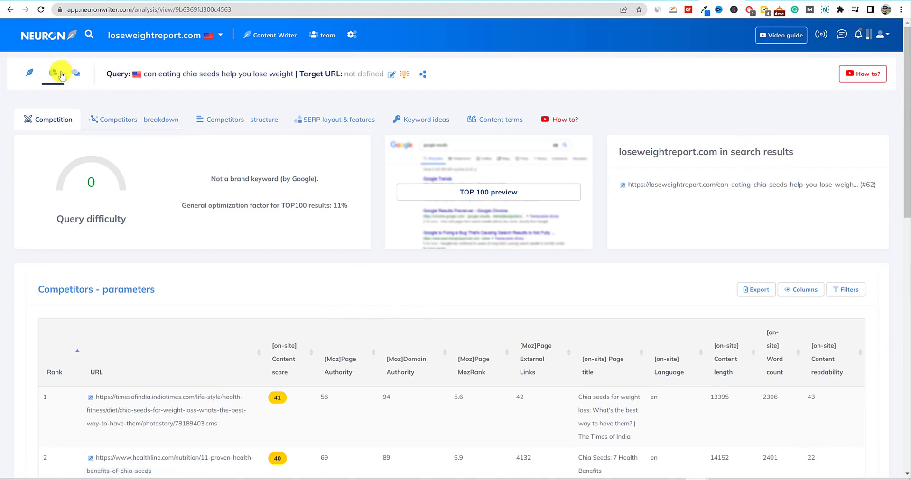
left_click(32, 73)
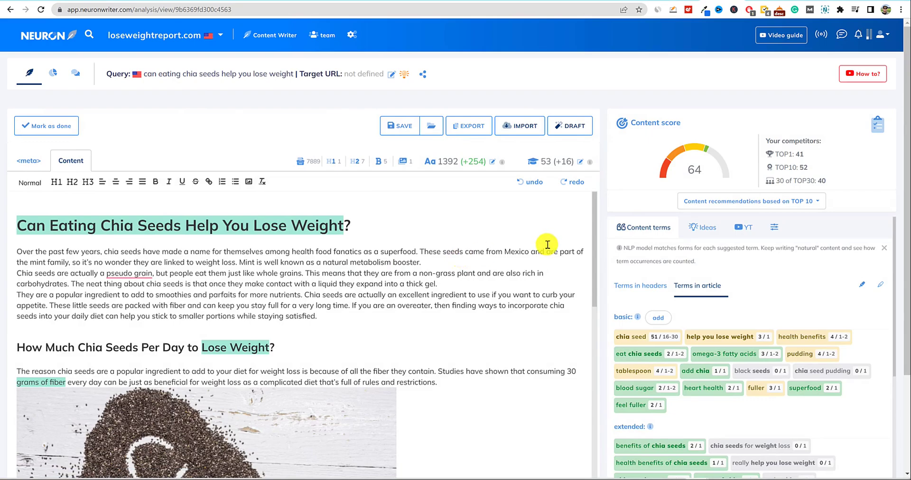
Review the chia seeds article text alongside the basic and extended term suggestions with their usage counts.
scroll(556, 249, "down", 10)
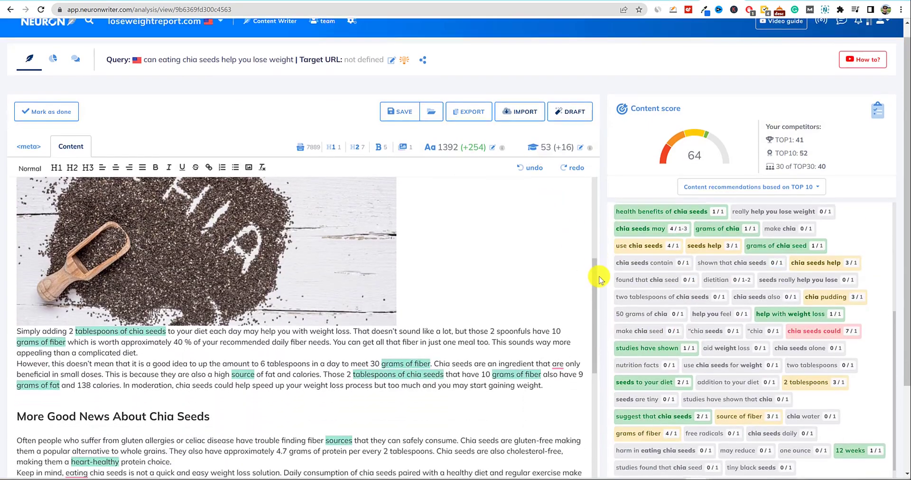
scroll(588, 359, "down", 6)
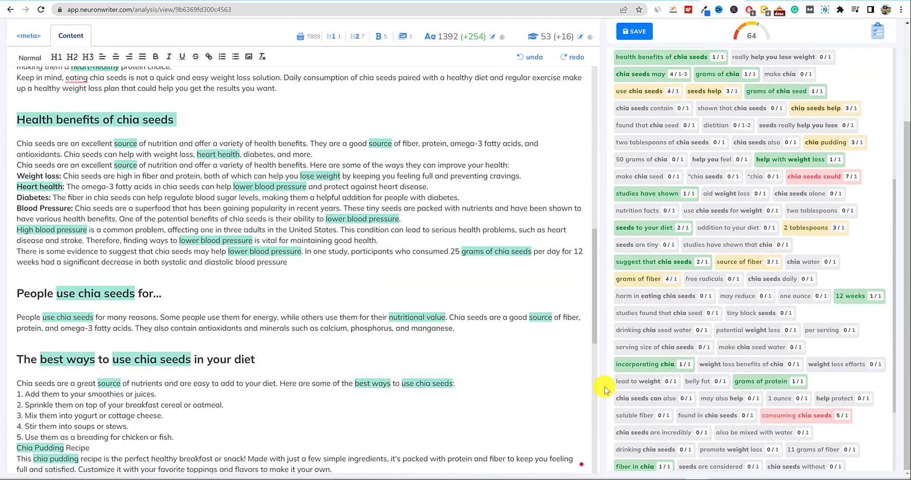
scroll(604, 389, "up", 5)
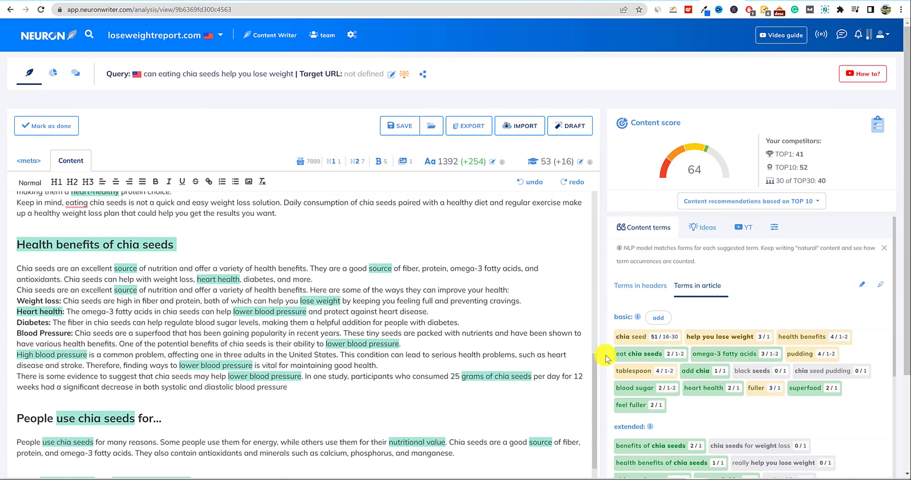
Check the query's comments section, then view the Moz link parameters offered in the competitors breakdown.
left_click(75, 75)
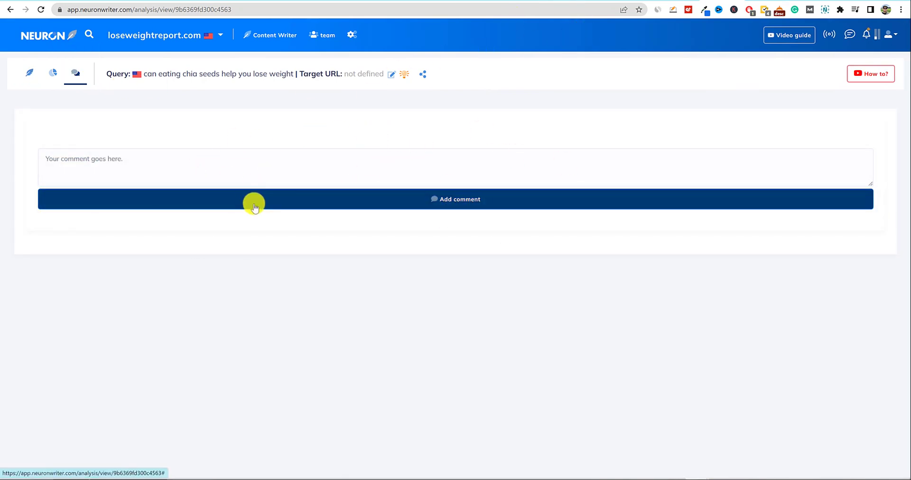
left_click(53, 72)
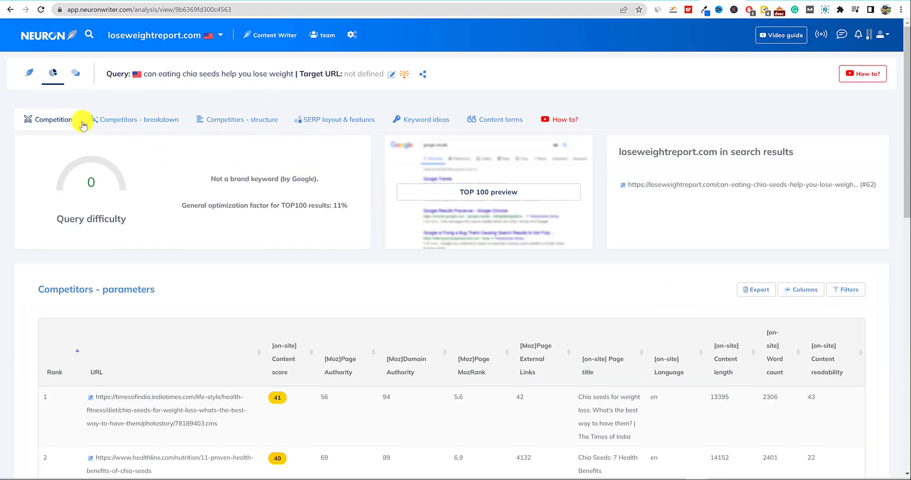
left_click(128, 120)
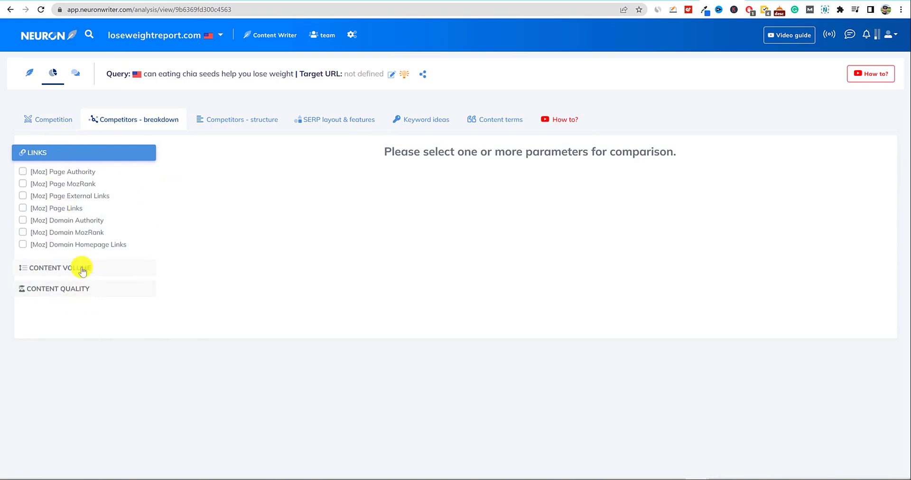
Examine the H1 and H2 heading structure of the top-ranked competitors in the structure overview.
left_click(242, 120)
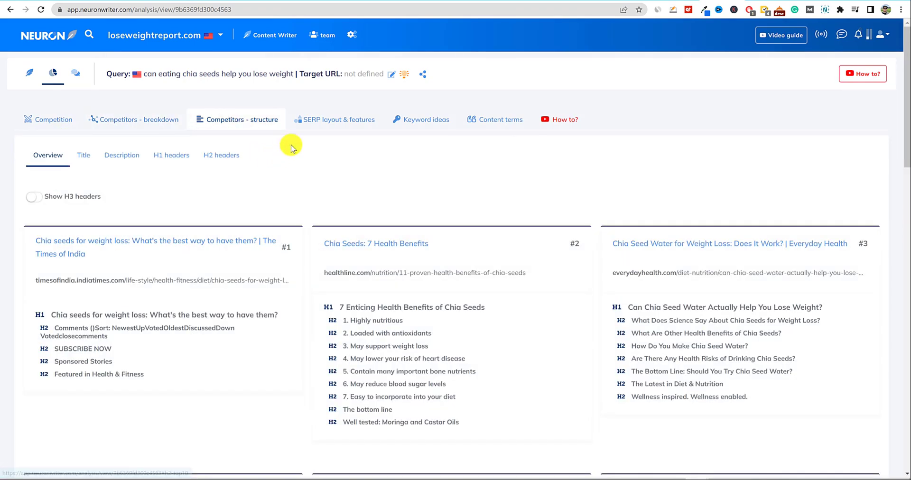
scroll(554, 386, "down", 13)
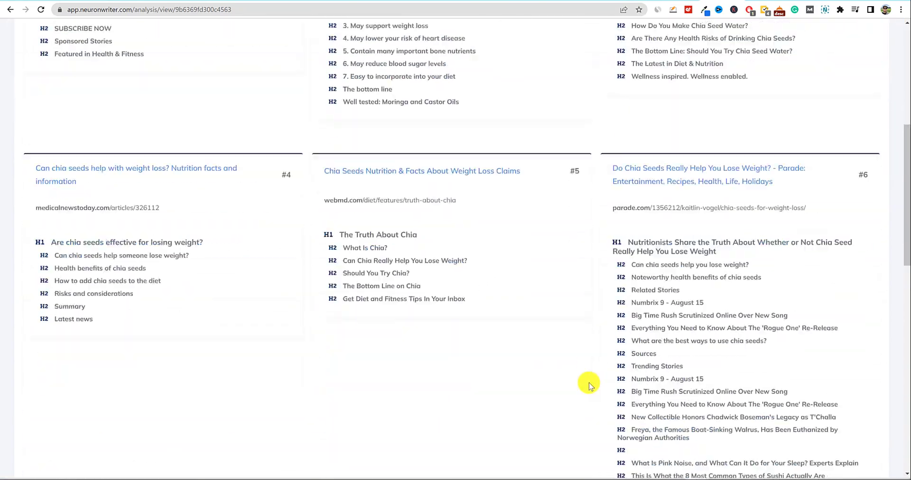
scroll(590, 384, "down", 8)
scroll(597, 383, "up", 20)
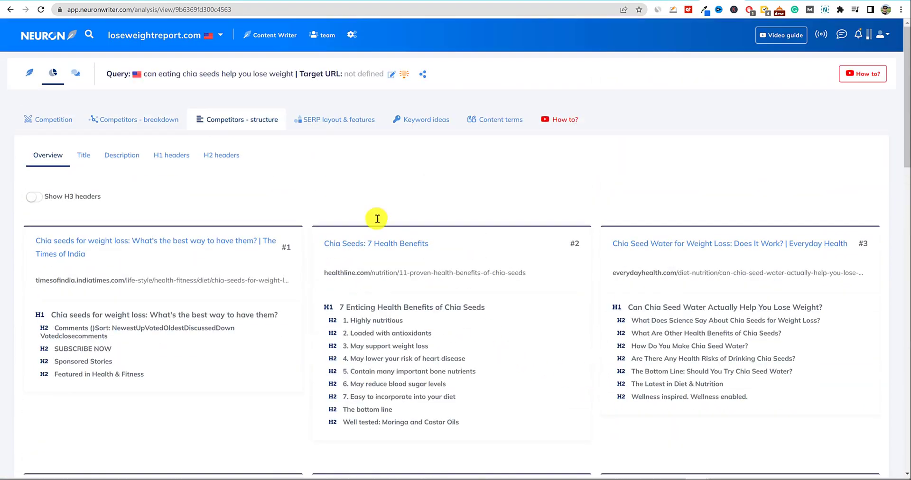
Review the matched SERP features and the on-site features of the ten top-ranked competitors.
left_click(340, 119)
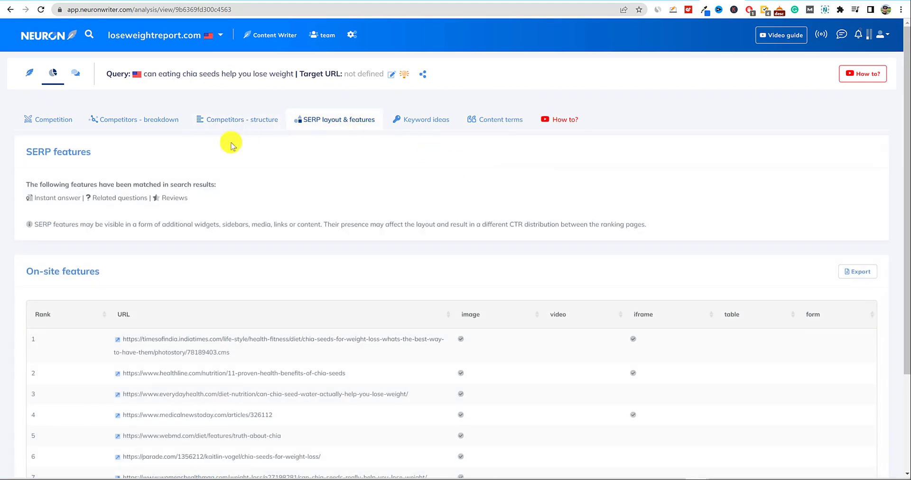
scroll(351, 273, "down", 3)
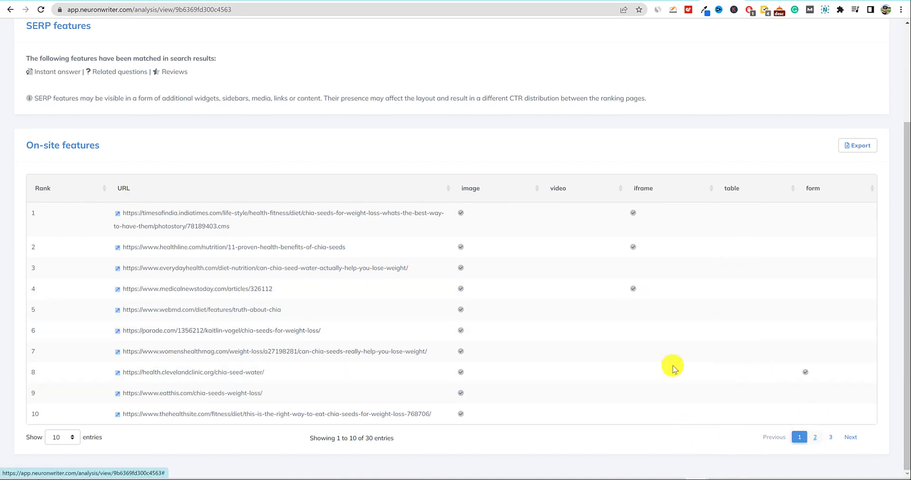
scroll(791, 424, "up", 3)
Look through the first page of keyword ideas and their similarity values for the chia seeds query.
left_click(452, 119)
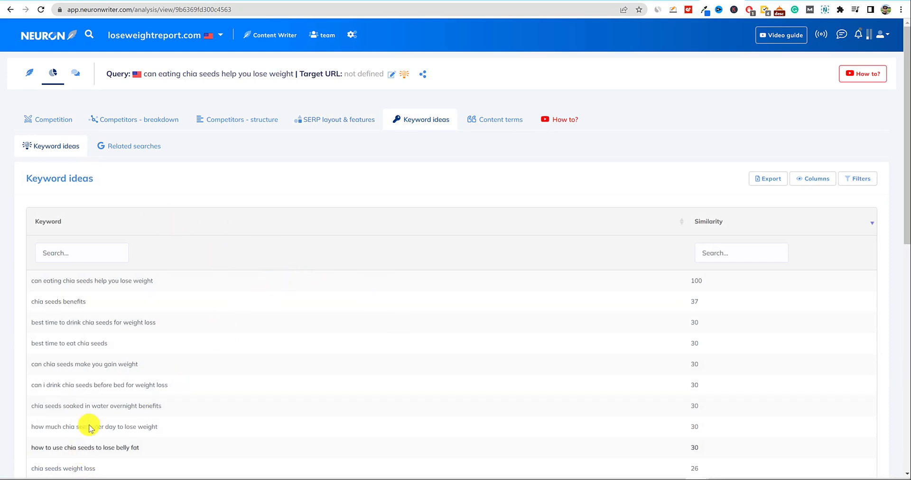
scroll(696, 297, "down", 1)
scroll(694, 295, "down", 10)
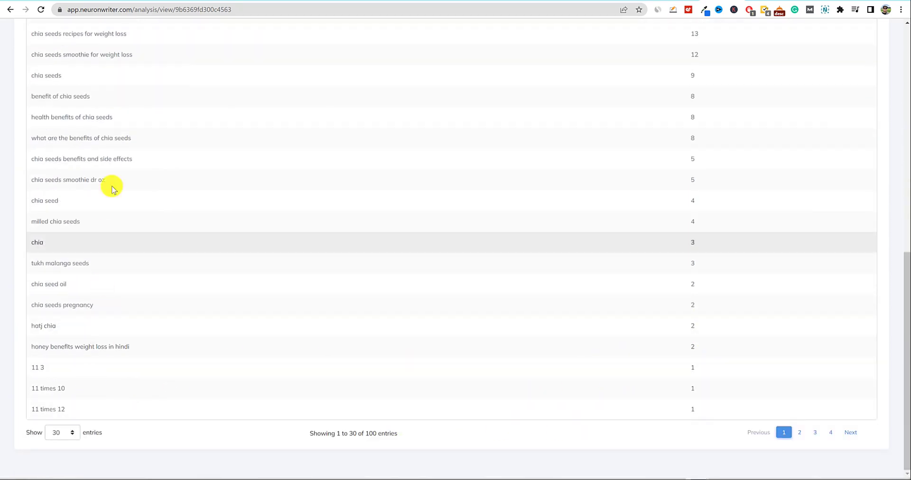
scroll(143, 261, "up", 10)
Inspect the content terms extracted from competitors' pages, then return to the beginning of the article in the content editor.
left_click(495, 120)
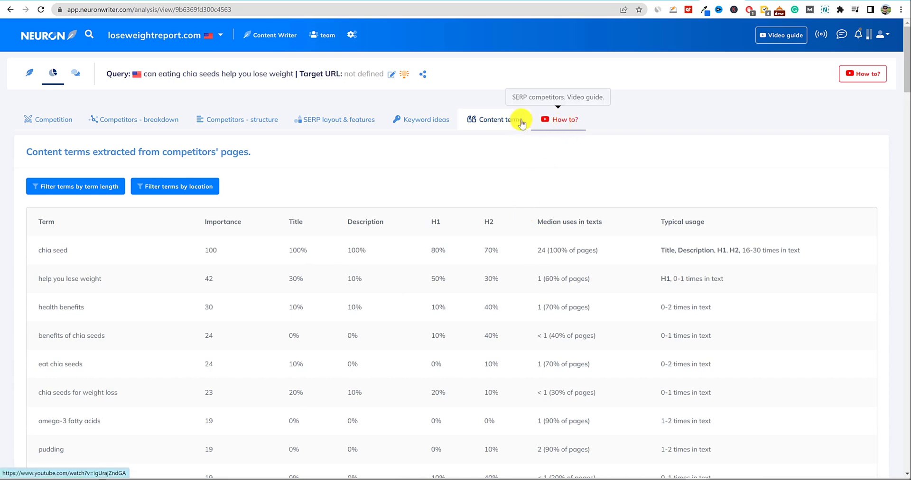
left_click(49, 122)
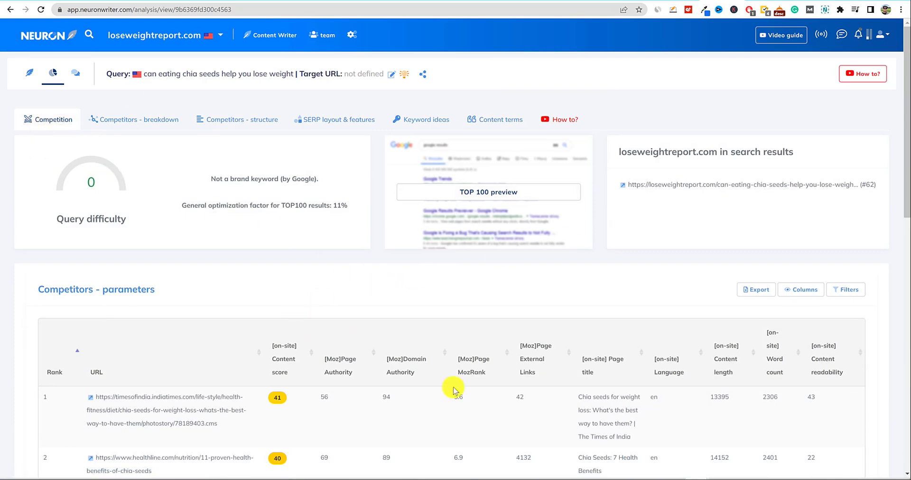
left_click(30, 73)
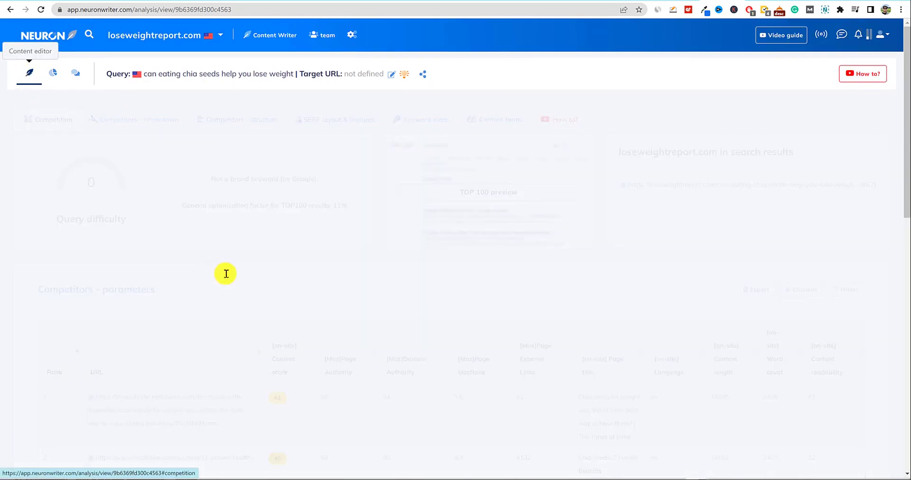
scroll(470, 345, "up", 4)
scroll(321, 258, "up", 8)
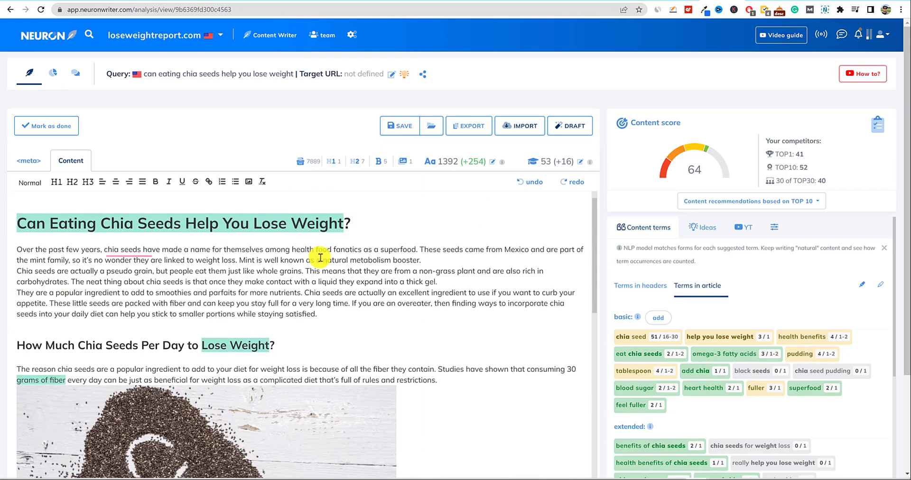
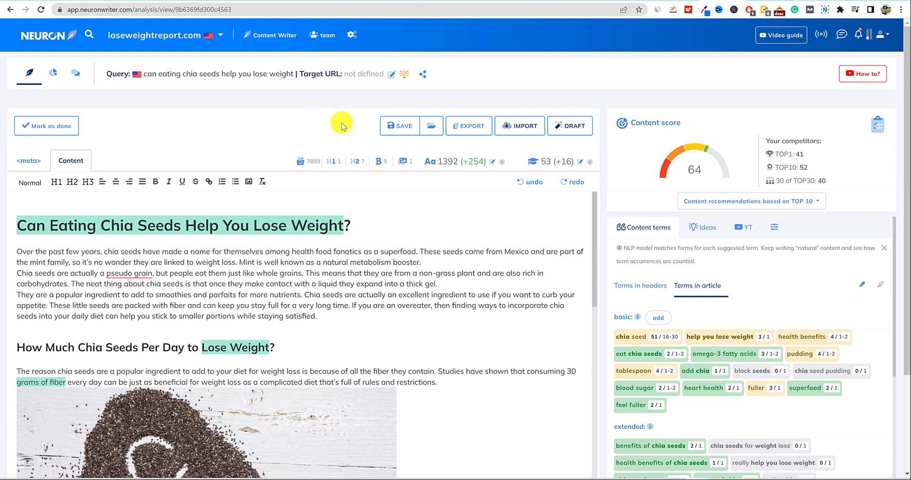
Recheck the competition overview, then view the content ideas and YouTube ideas available beside the article.
left_click(53, 75)
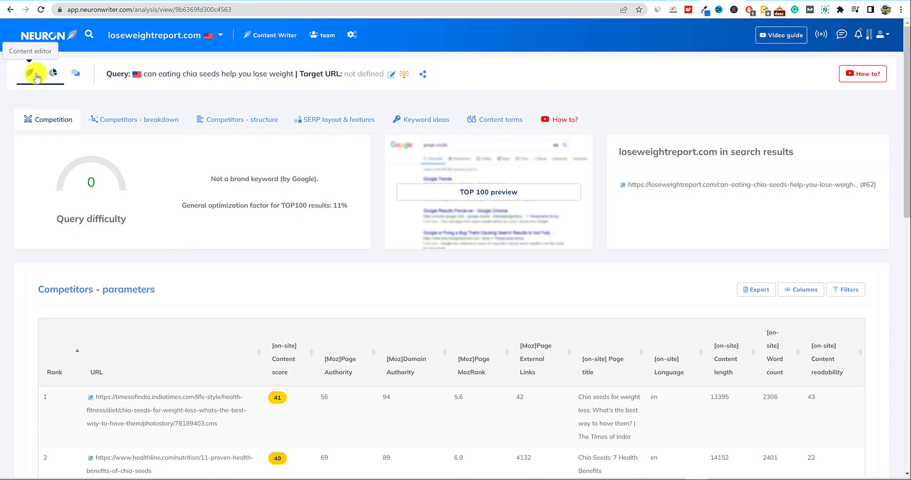
left_click(29, 72)
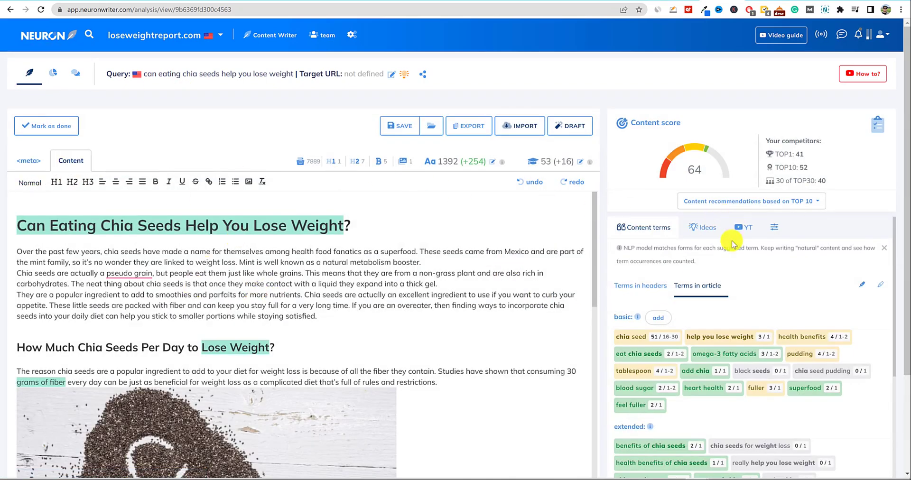
left_click(706, 231)
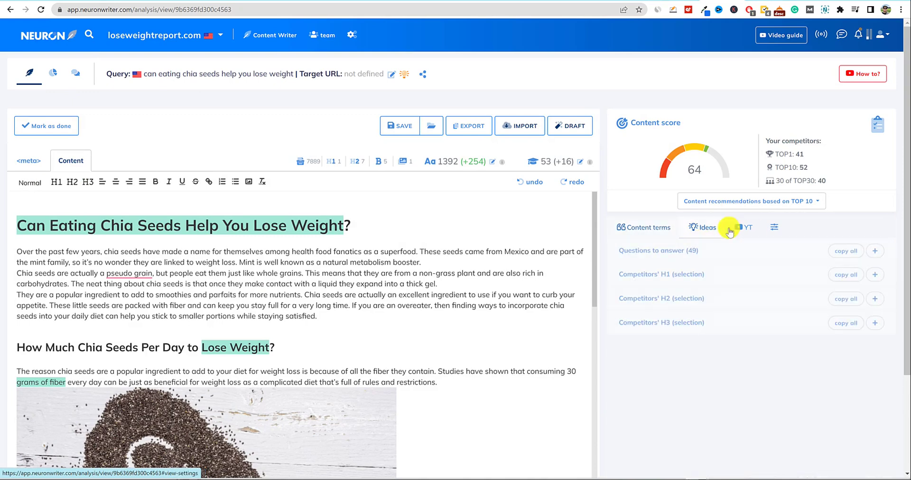
left_click(746, 229)
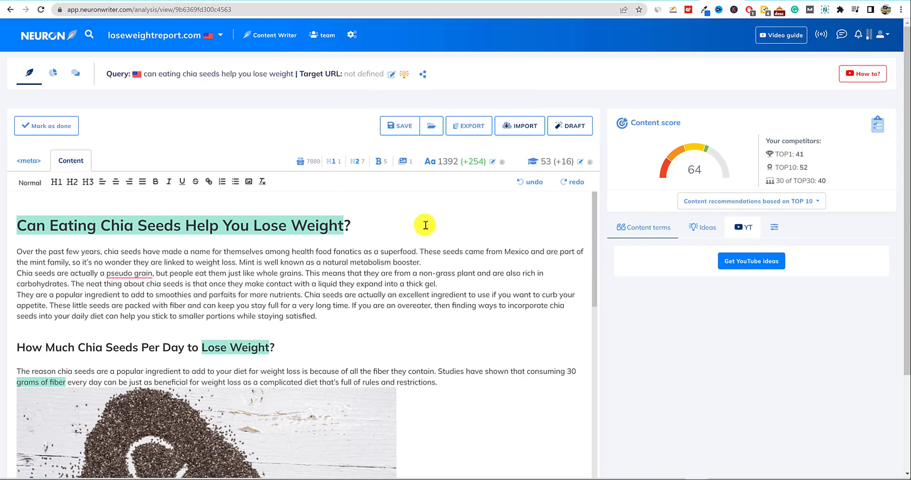
Switch to Robinize and examine the heading outlines of the competitors ranked #1 and #3.
left_click(749, 2)
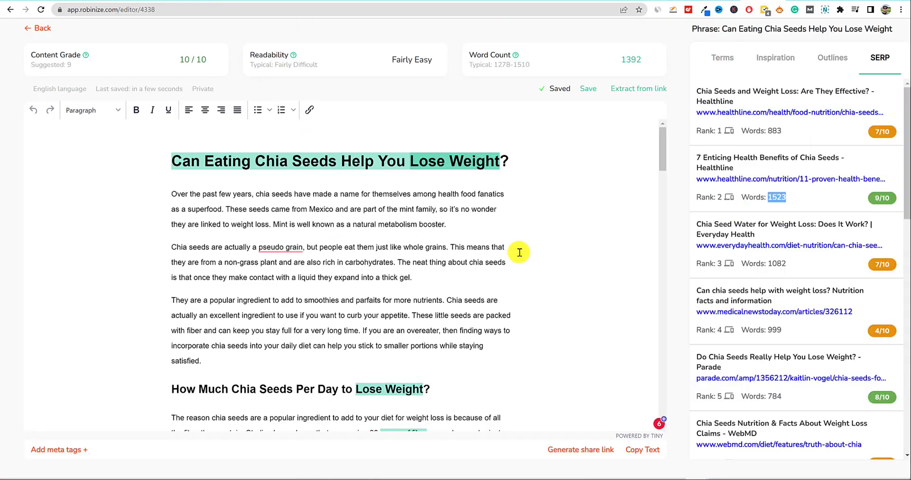
scroll(642, 332, "down", 20)
scroll(643, 320, "up", 20)
left_click(828, 58)
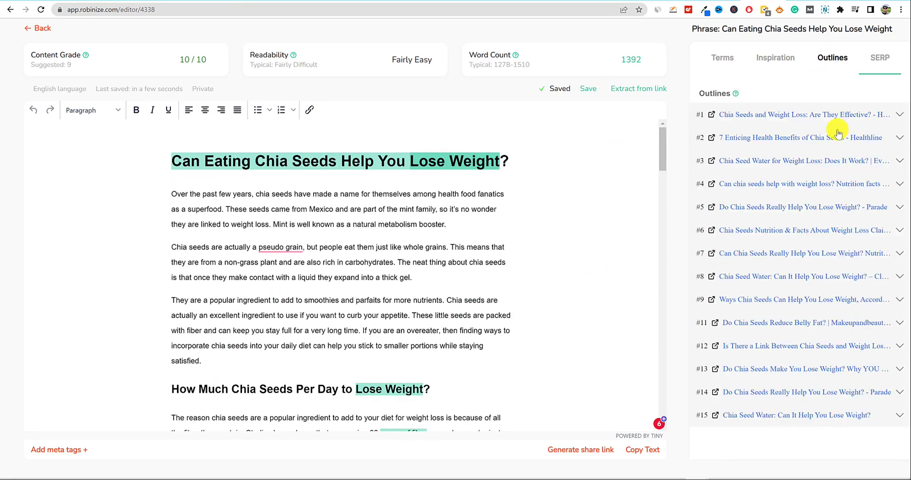
left_click(900, 117)
scroll(759, 294, "down", 1)
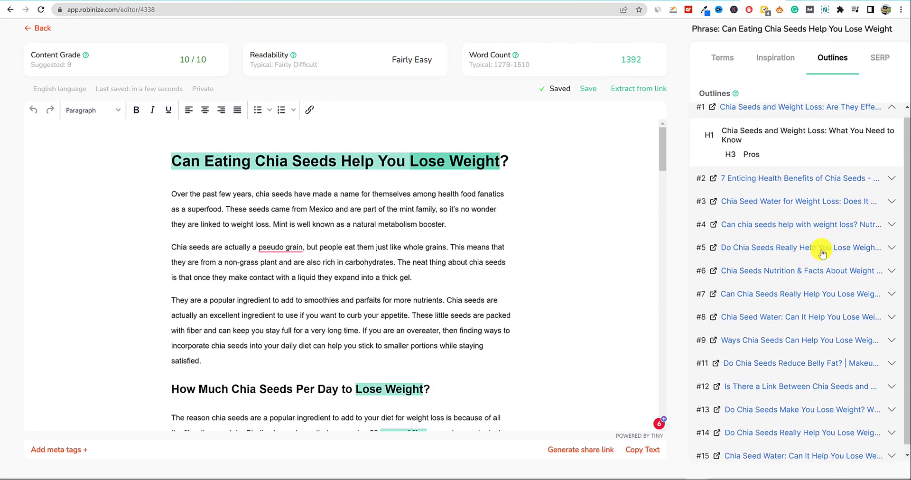
scroll(824, 244, "up", 1)
left_click(892, 209)
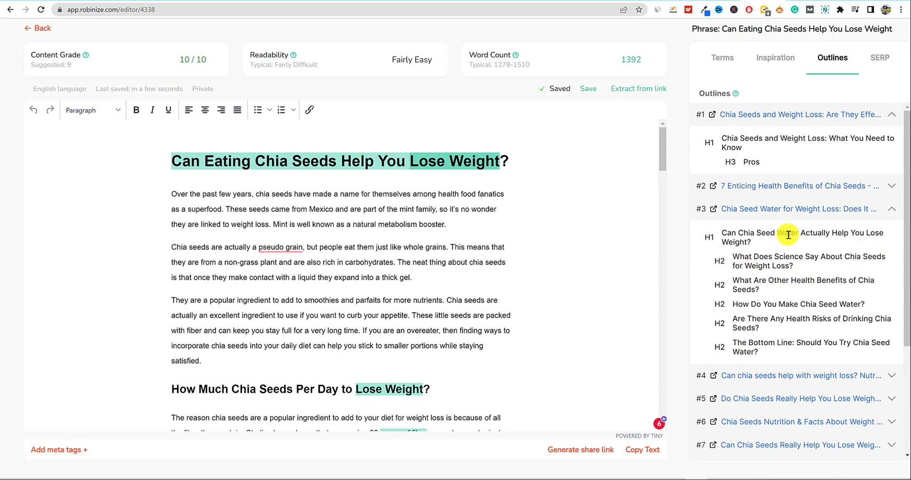
left_click(893, 215)
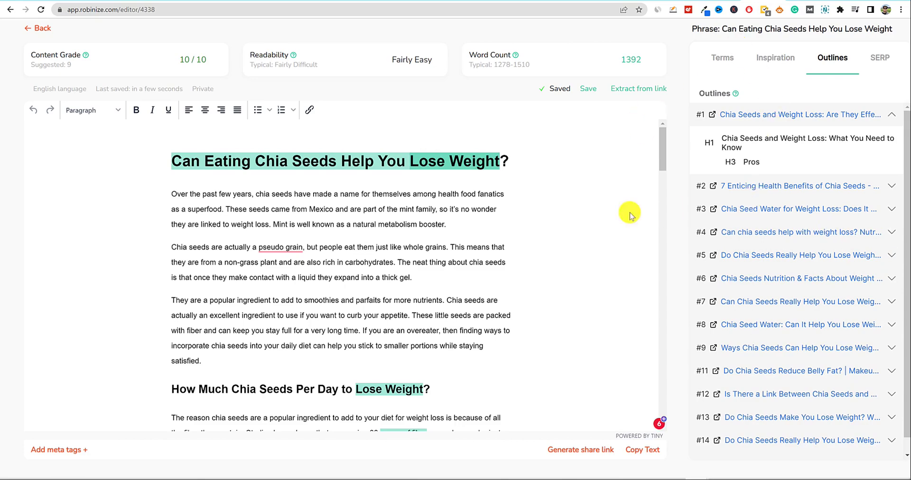
Copy the H2 "What are the other health benefits of chia seeds?" from competitor #7's outline to the end of the article.
scroll(440, 340, "down", 20)
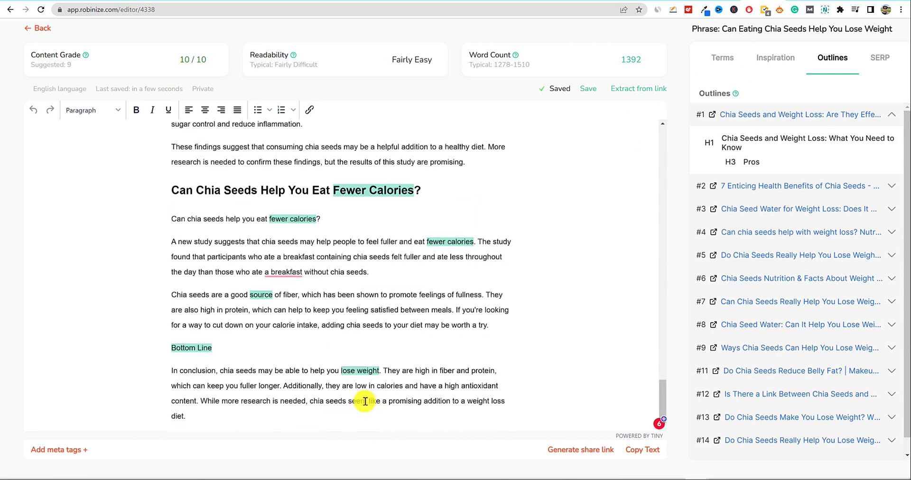
scroll(244, 423, "down", 1)
left_click(891, 302)
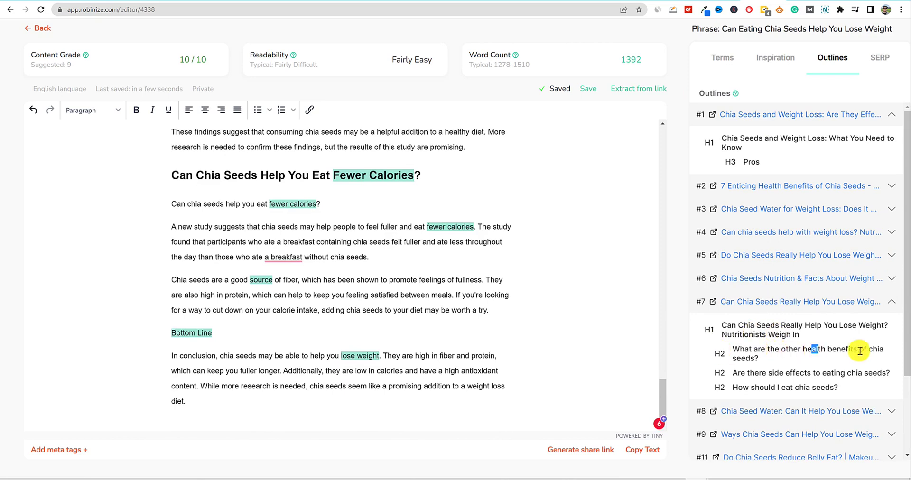
left_click_drag(841, 349, 846, 350)
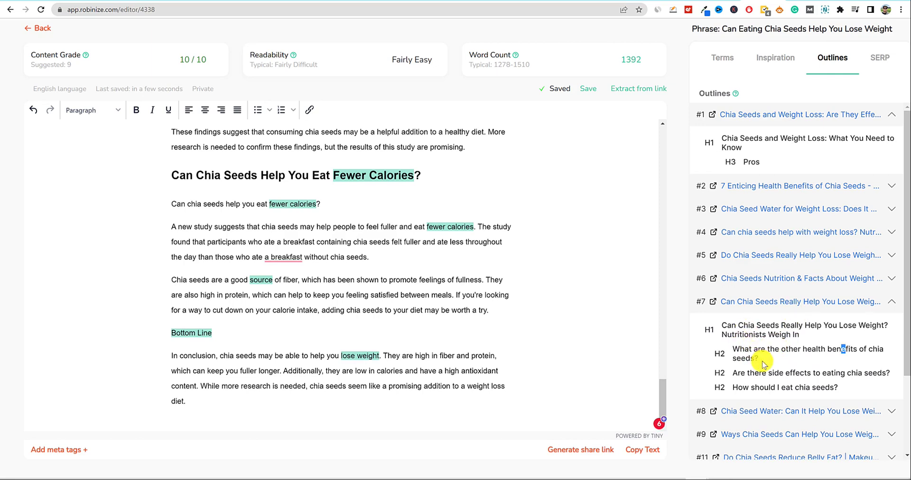
left_click_drag(739, 353, 736, 349)
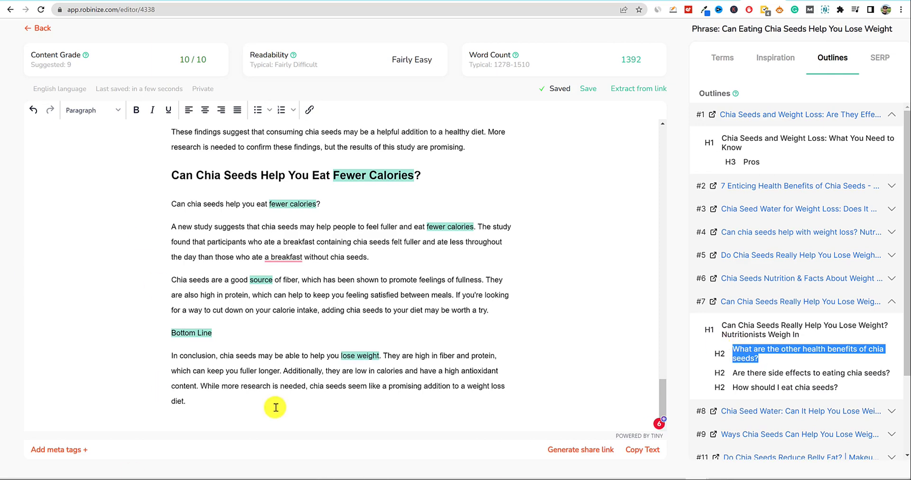
type("What are the other health benefits of chia seeds?")
Format the question about other health benefits at the article's end as Heading 2.
triple_click(147, 423)
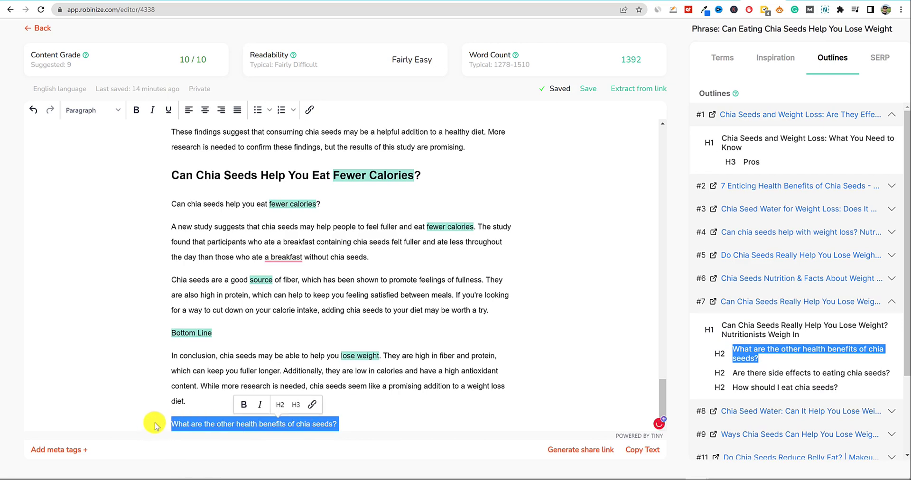
left_click(259, 407)
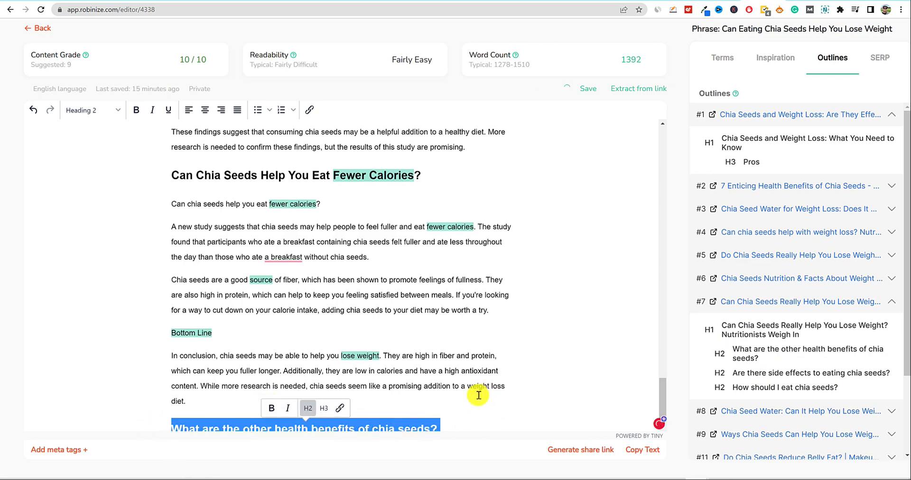
left_click(482, 414)
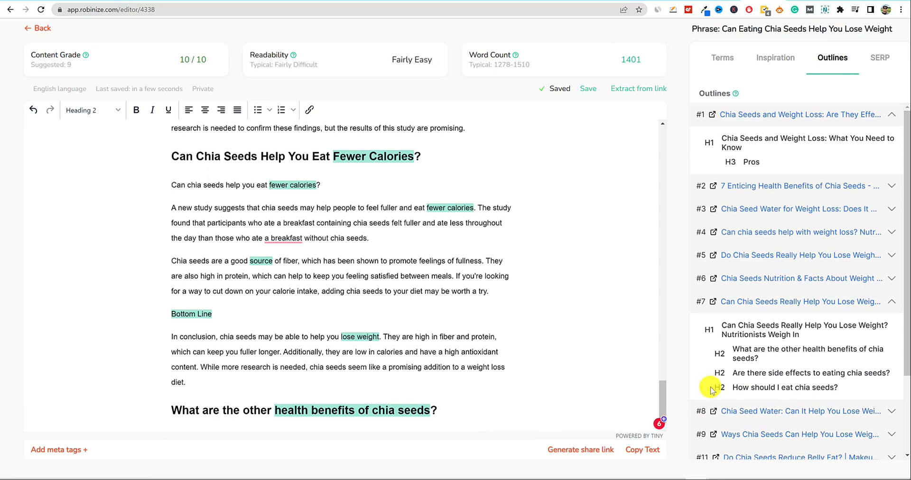
scroll(758, 332, "down", 2)
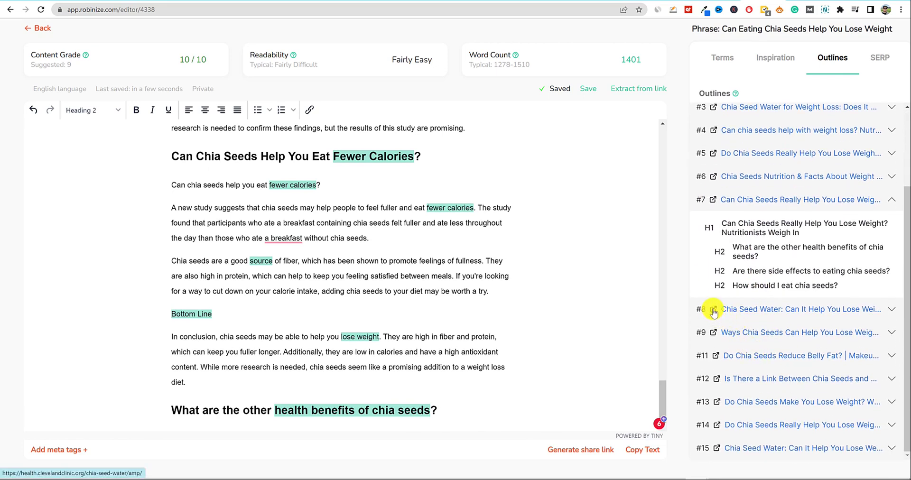
Open competitor #8's page and review the ranks, word counts and content grades of the competing search results.
left_click(713, 311)
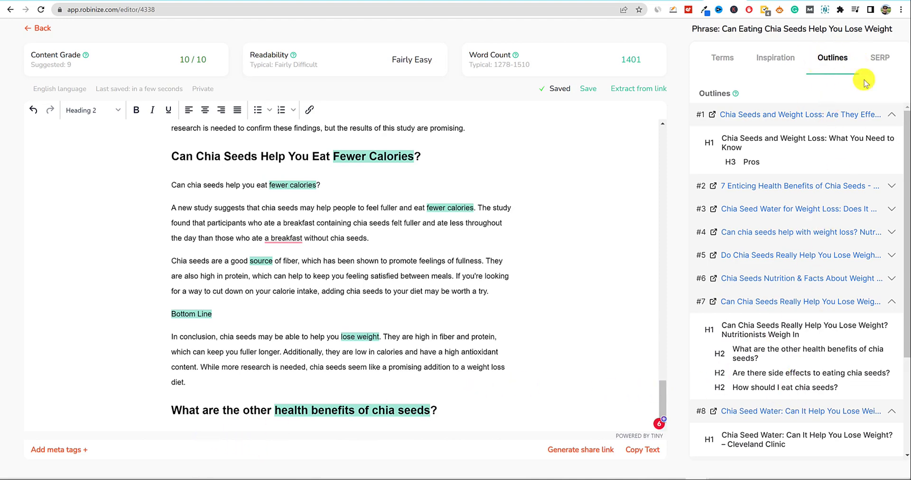
left_click(877, 63)
scroll(802, 413, "down", 10)
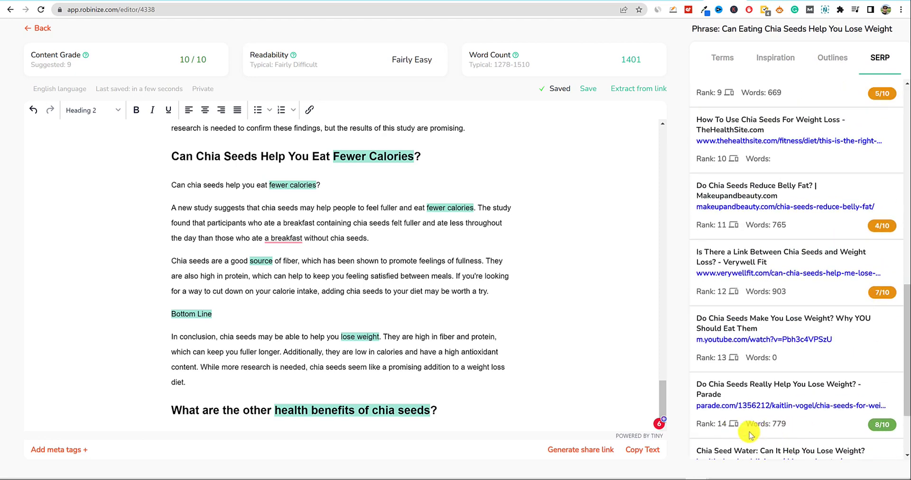
scroll(740, 363, "up", 3)
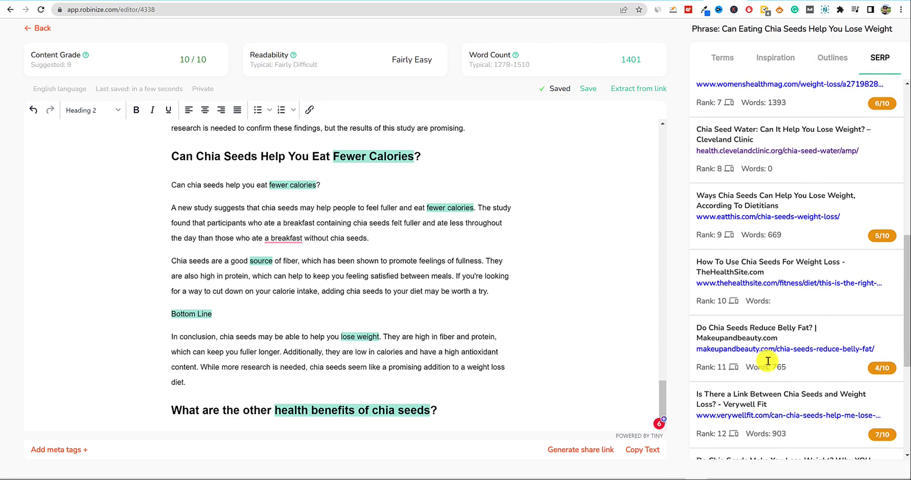
scroll(884, 363, "up", 8)
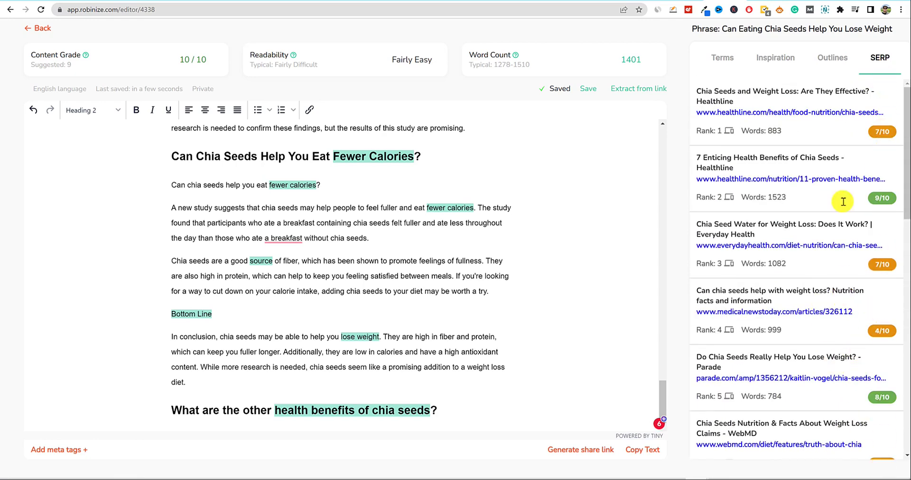
Review the People Also Ask questions and sub keywords, and expand the heading outline of competitor #6.
left_click(775, 62)
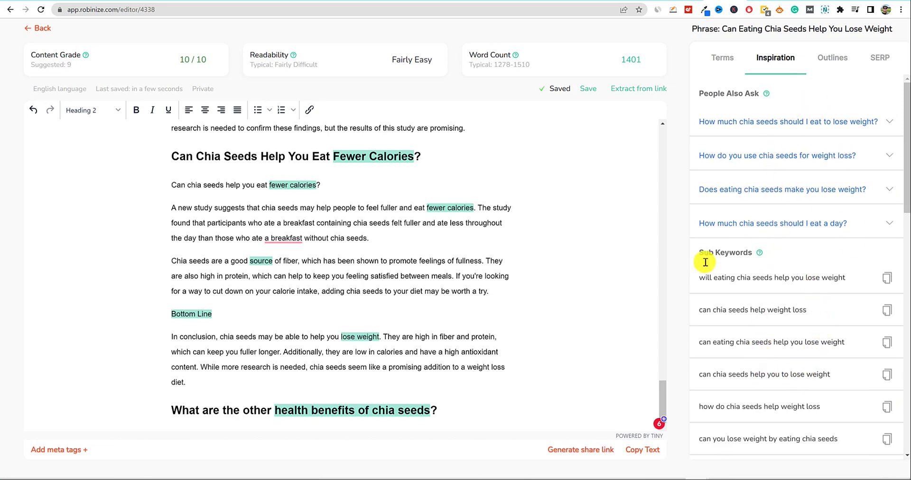
left_click(886, 282)
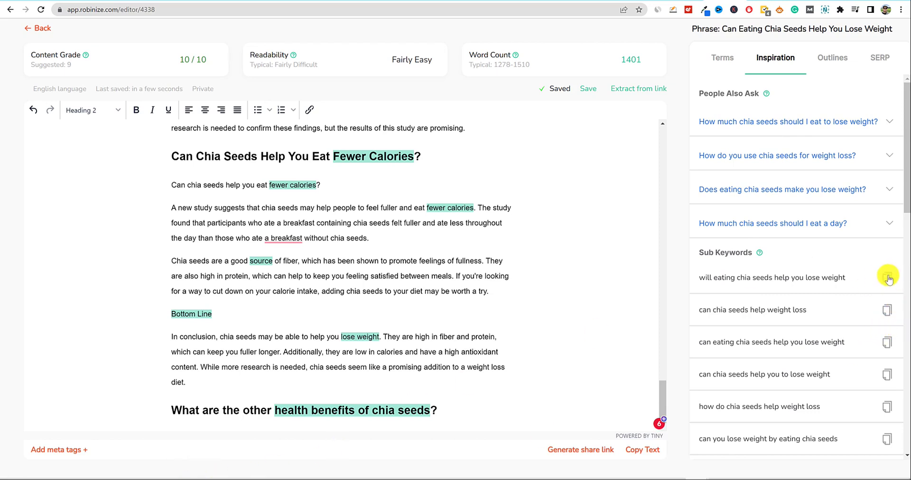
left_click(889, 223)
left_click(831, 60)
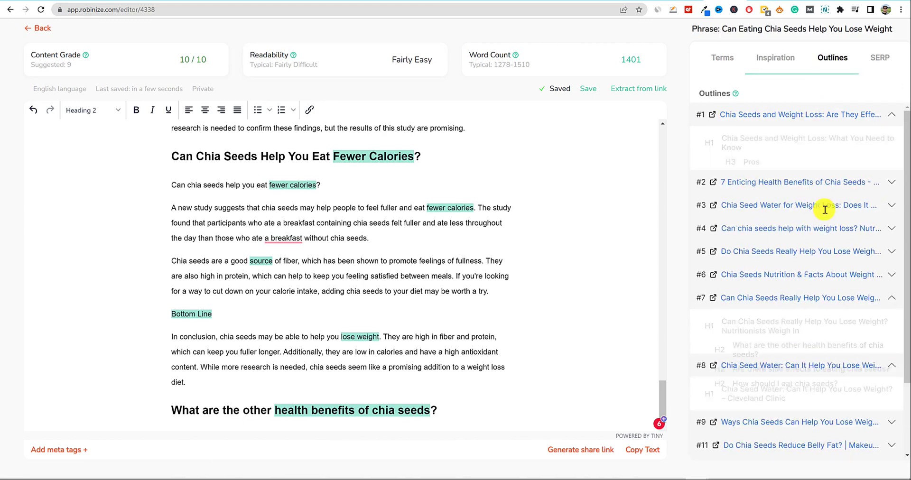
left_click(890, 280)
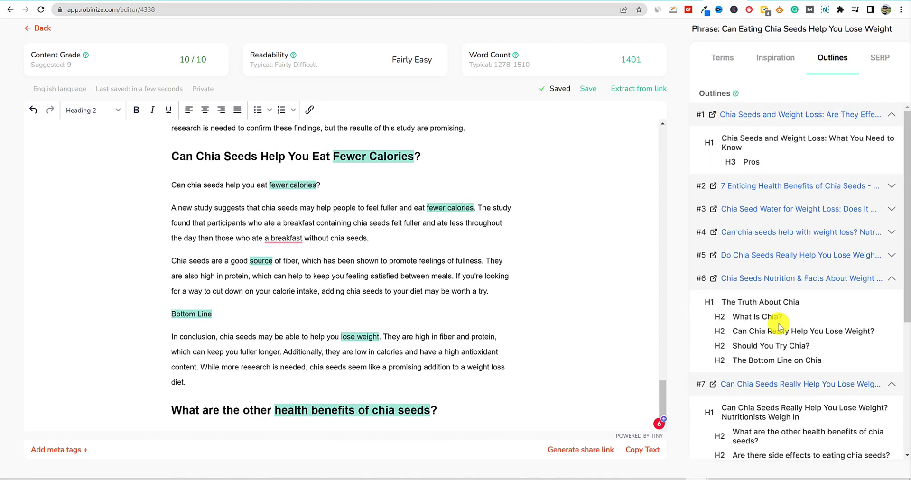
Review the related terms sorted by Unused, and return the sorting to Importance.
left_click(719, 59)
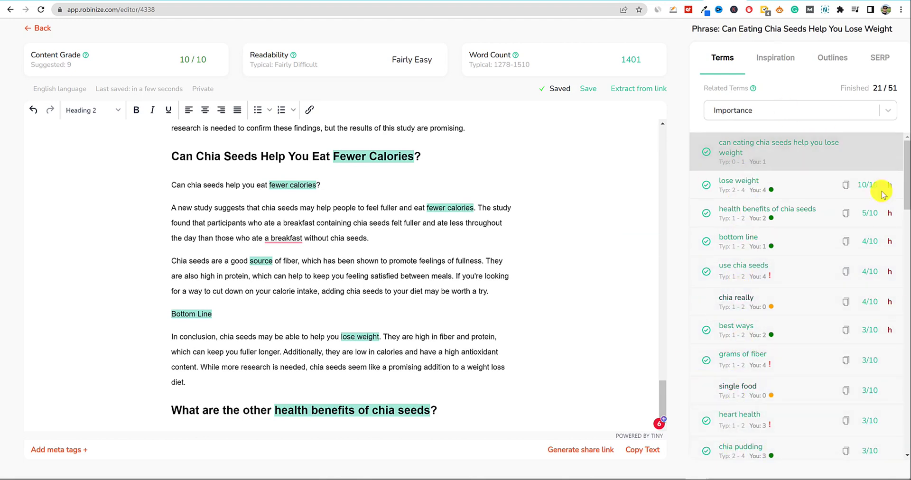
left_click(884, 112)
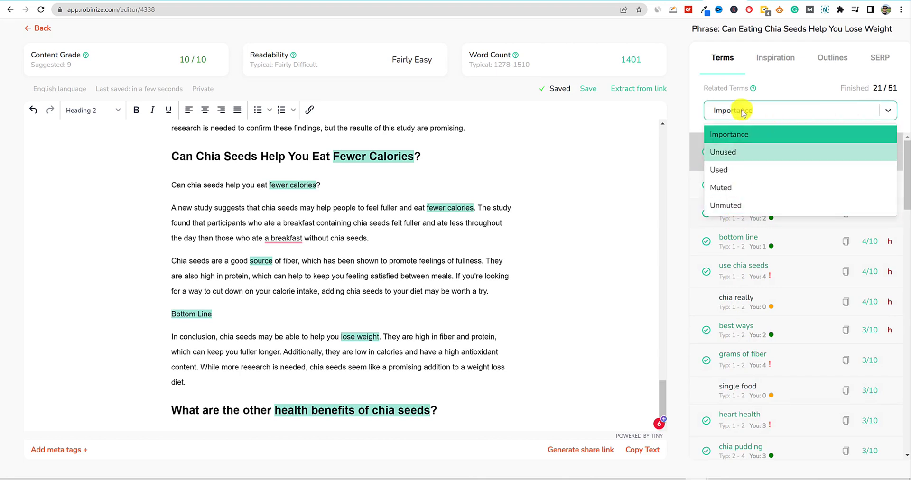
left_click(733, 153)
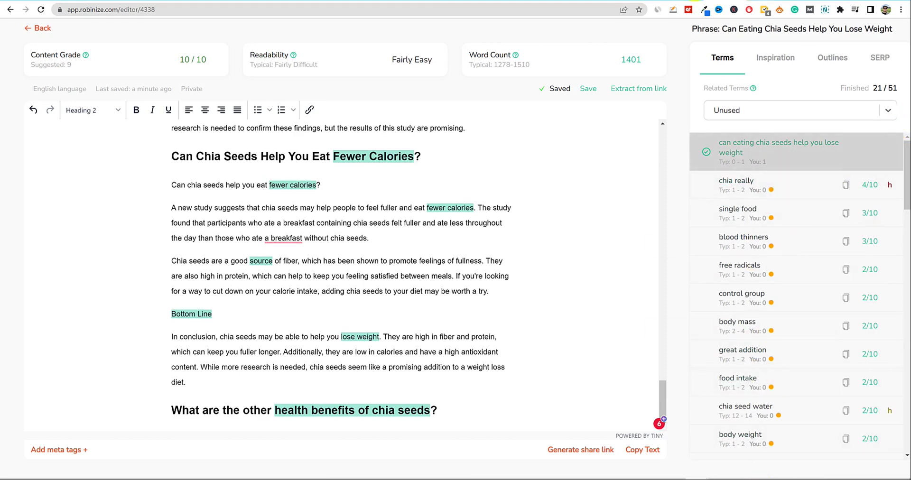
left_click(689, 0)
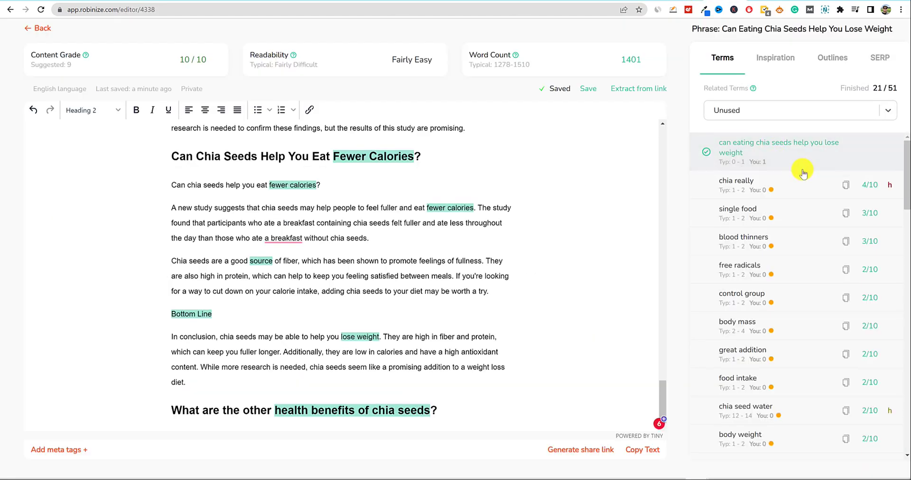
left_click(877, 109)
Switch to NeuronWriter and examine the basic and extended content terms suggested for the chia seeds article.
left_click(752, 1)
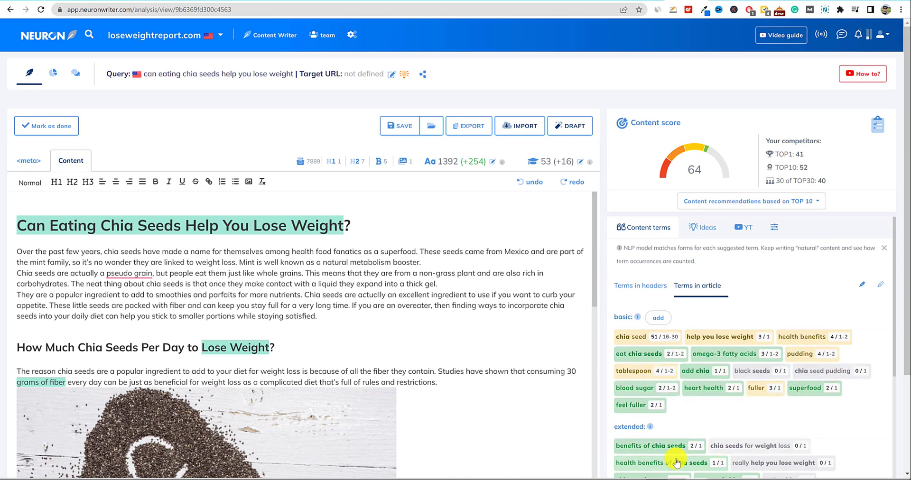
scroll(742, 354, "down", 1)
scroll(742, 354, "down", 5)
scroll(735, 347, "up", 5)
scroll(726, 340, "down", 10)
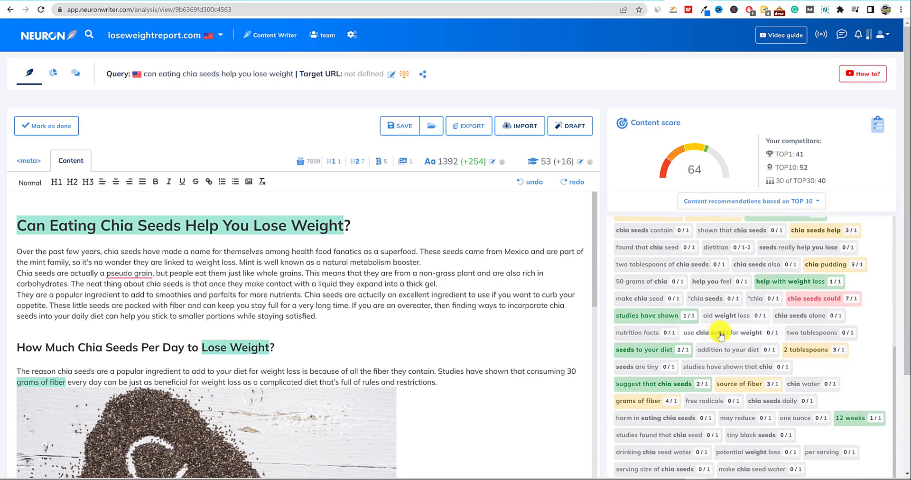
scroll(719, 332, "up", 2)
scroll(730, 325, "down", 1)
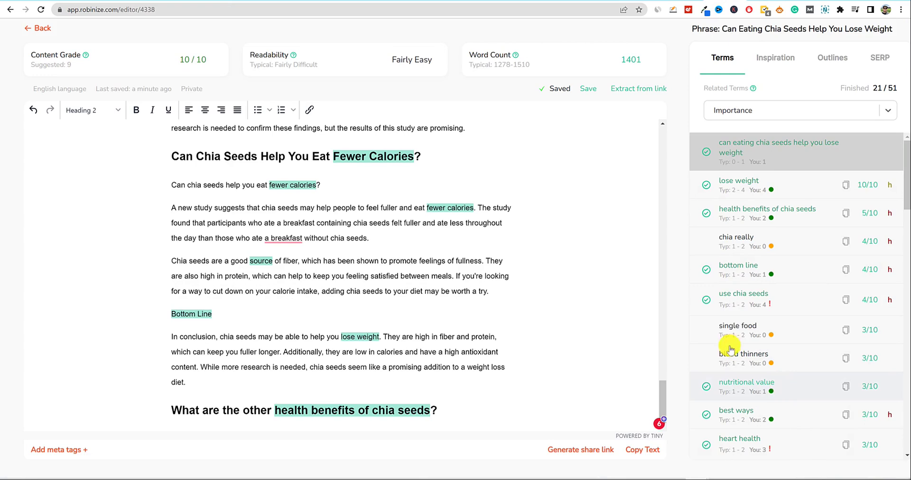
In Robinize, sort the related terms by Unused and check the heading marker of the term "chia really".
left_click(885, 111)
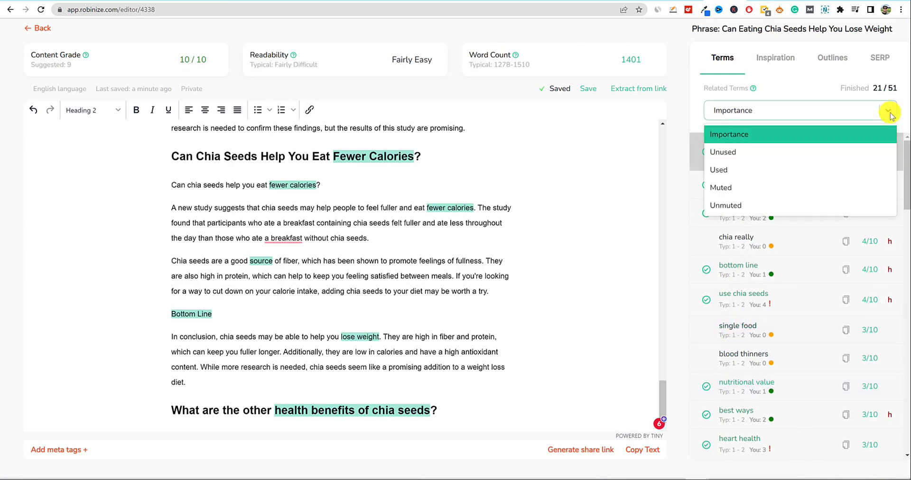
left_click(749, 155)
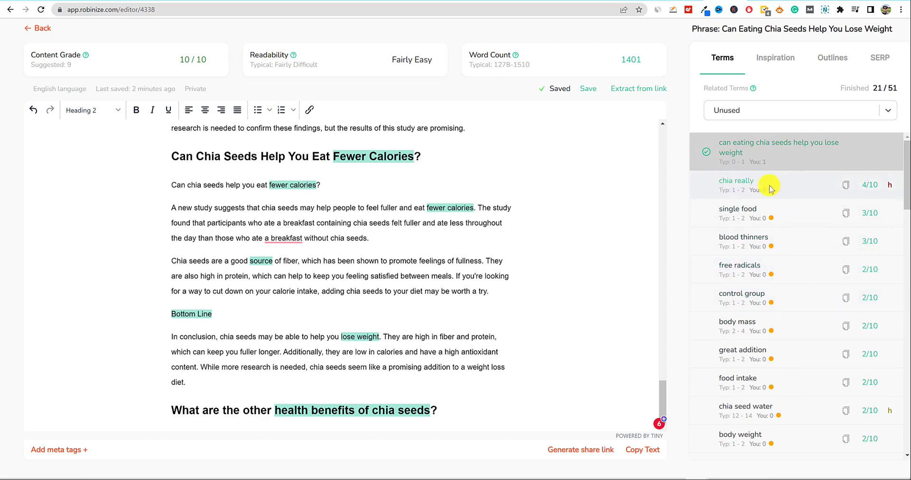
left_click(889, 186)
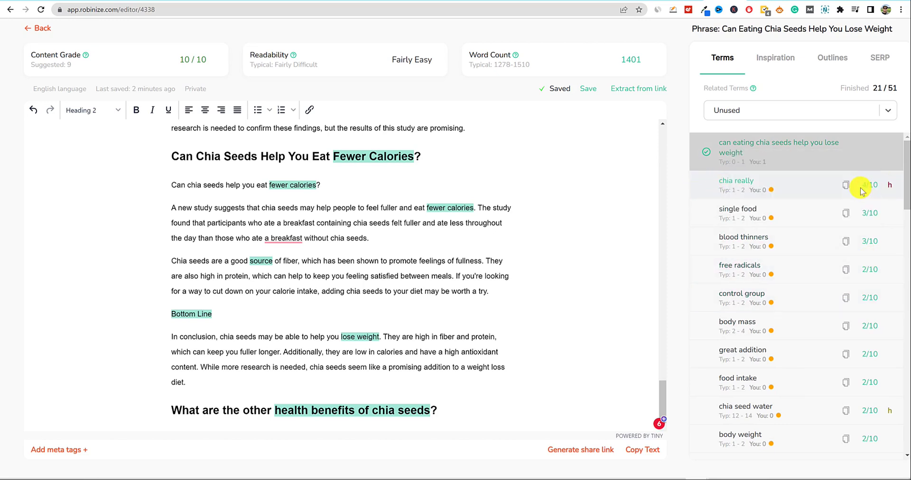
mouse_move(888, 190)
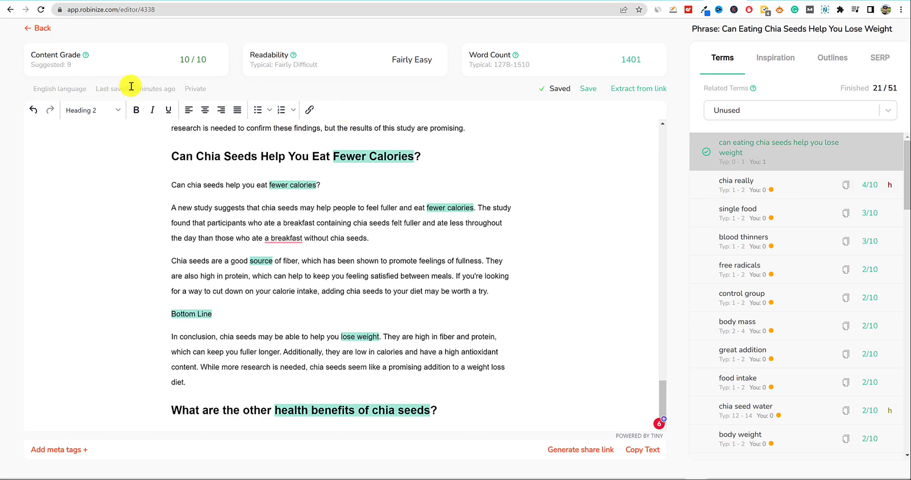
Go back to the reports list, reopen the chia seeds report and look through the article.
left_click(151, 34)
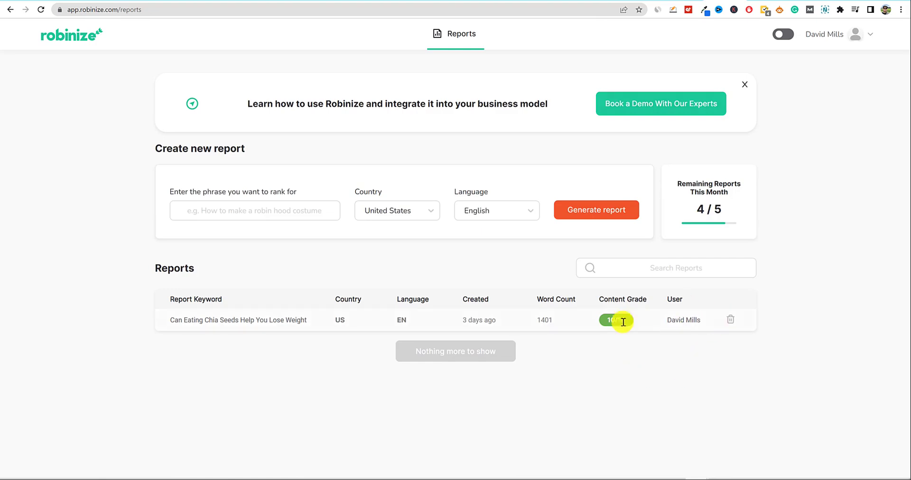
left_click(239, 321)
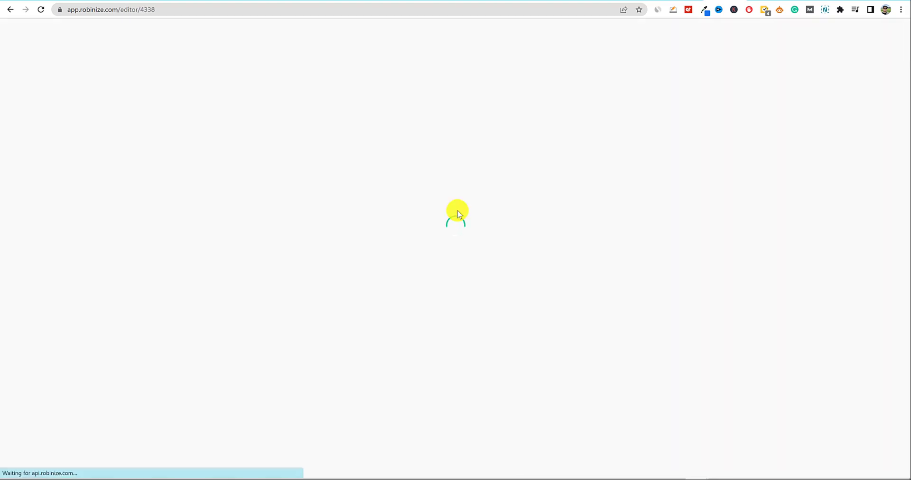
scroll(648, 399, "down", 20)
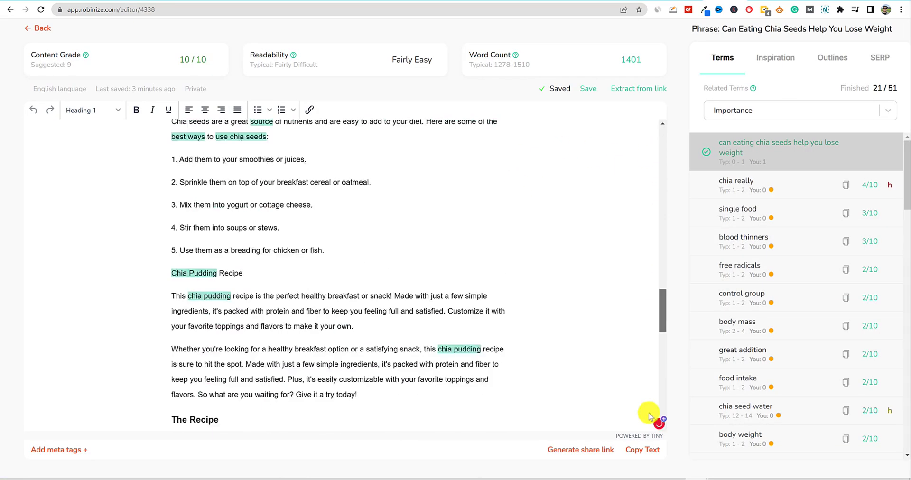
scroll(657, 189, "up", 20)
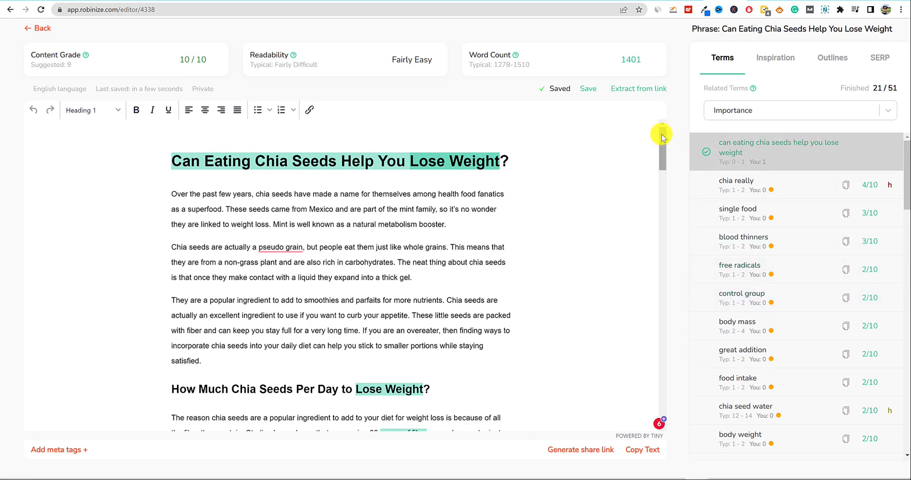
scroll(663, 288, "down", 5)
scroll(663, 287, "down", 3)
left_click_drag(660, 229, 673, 26)
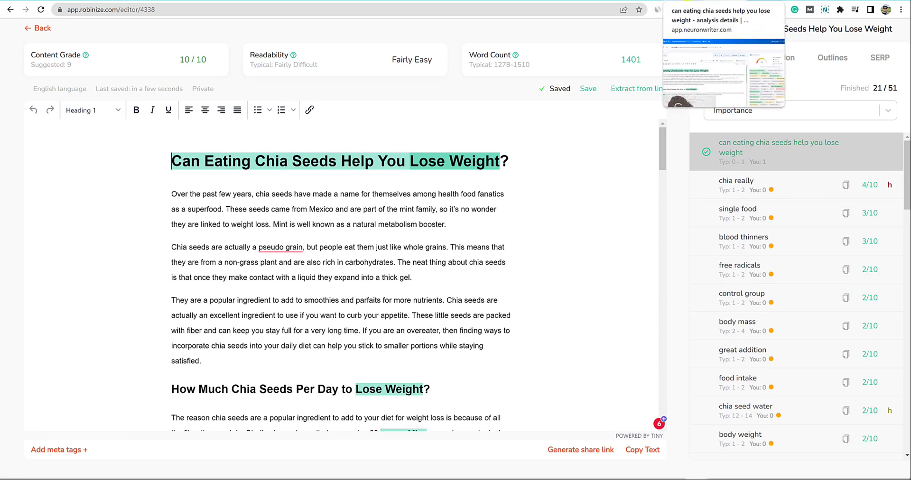
Switch to NeuronWriter and review the competitor parameters table with content scores, authority and word counts.
left_click(724, 0)
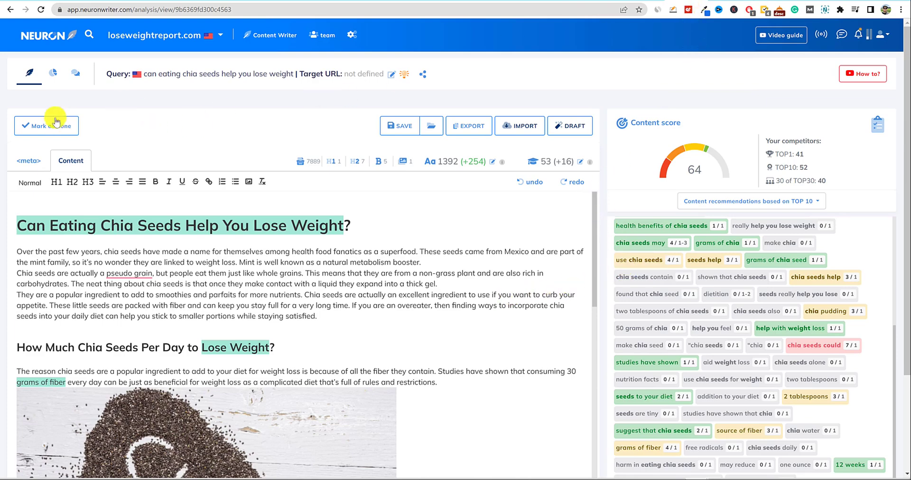
left_click(53, 76)
scroll(409, 370, "down", 5)
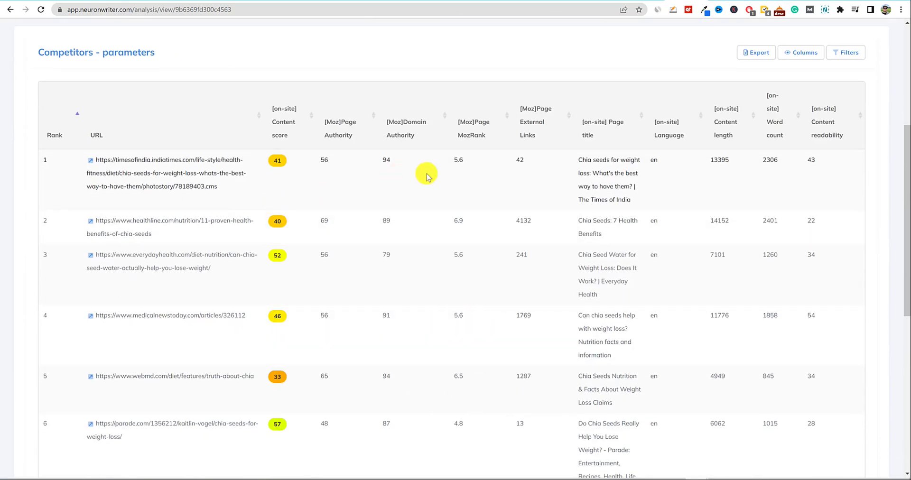
scroll(627, 344, "up", 5)
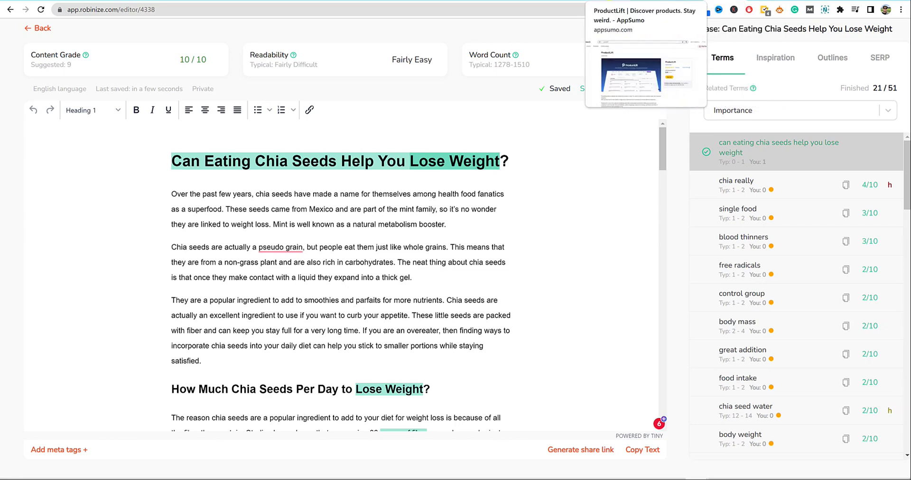
Search AppSumo for "robin" and open the Robinize product page to look through its deal.
left_click(593, 1)
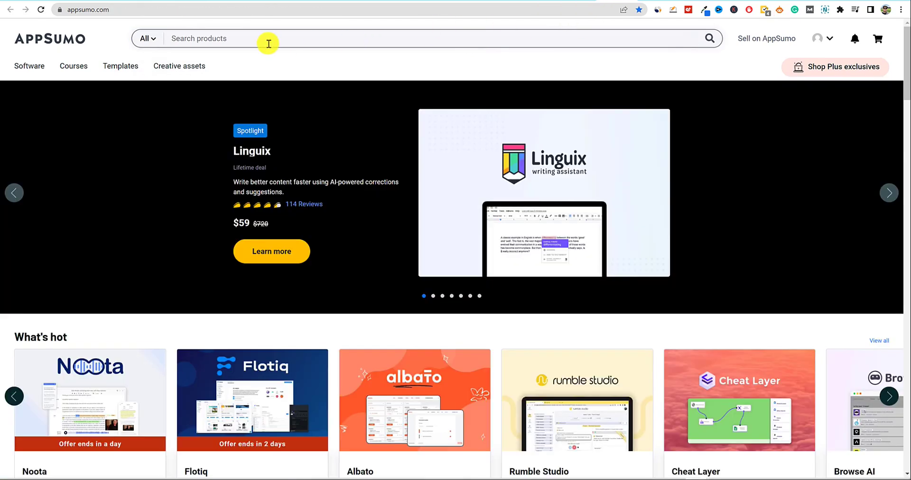
left_click(266, 40)
type("robin")
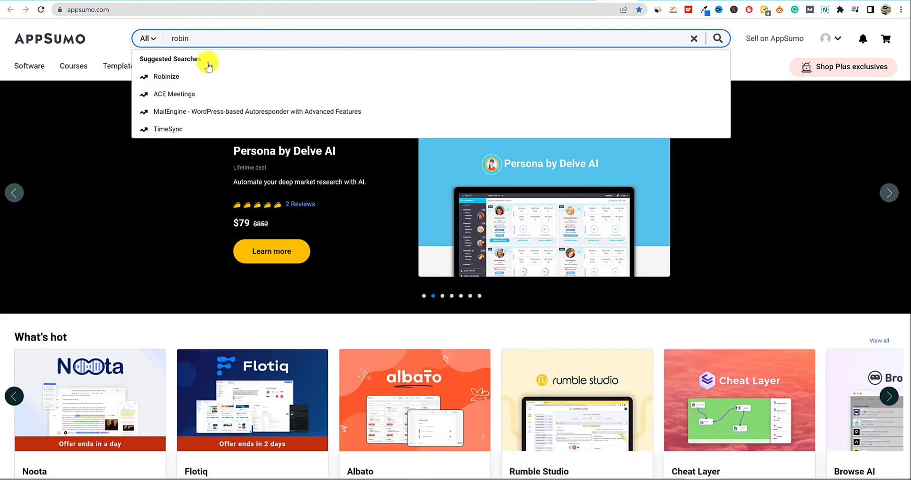
left_click(221, 76)
scroll(477, 240, "down", 15)
scroll(475, 238, "down", 15)
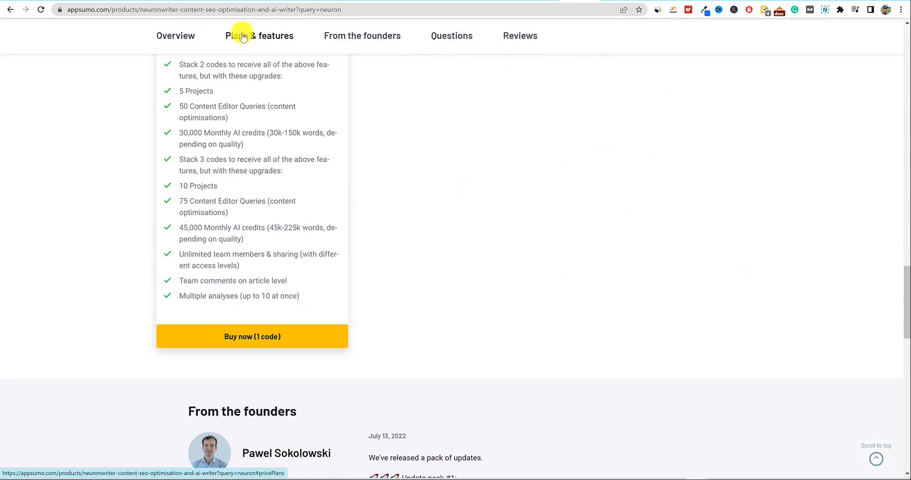
Review NeuronWriter's plans and features on AppSumo, highlighting the 25 Content Editor Queries and reading the code stacking options.
left_click(279, 36)
scroll(291, 281, "down", 2)
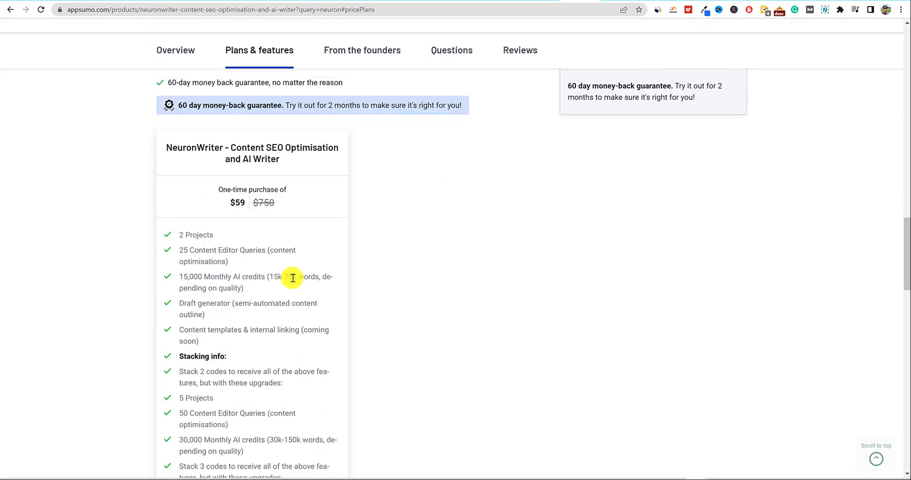
left_click_drag(179, 251, 304, 265)
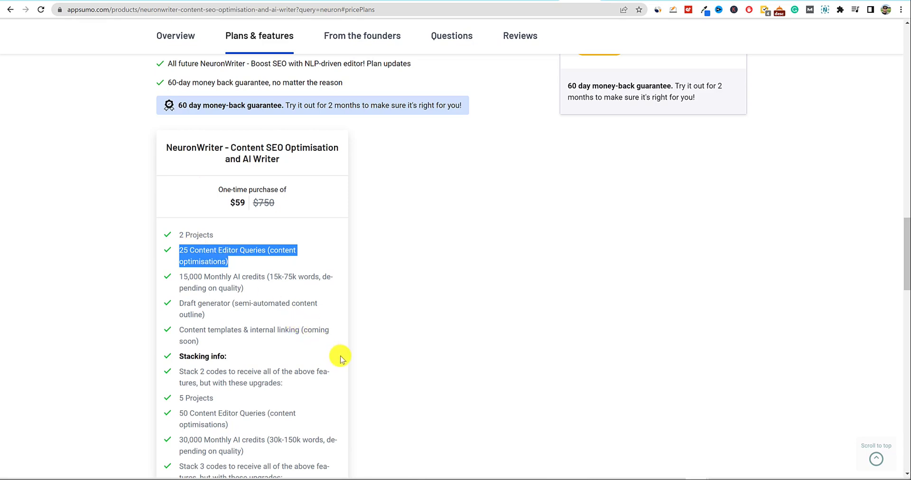
scroll(339, 357, "down", 2)
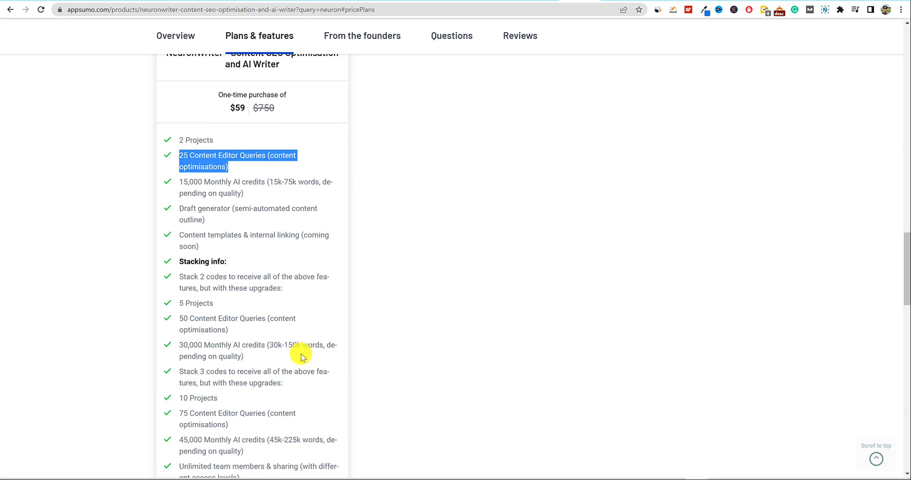
scroll(303, 356, "down", 5)
scroll(324, 323, "up", 7)
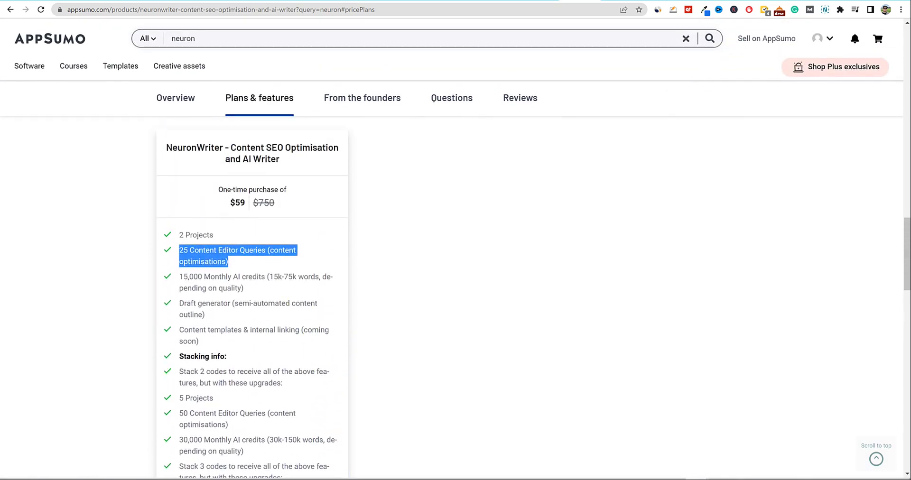
Open the plan details of the Robinize deal, review the license tiers and highlight "30 reports per month" under License Tier 2.
left_click(619, 1)
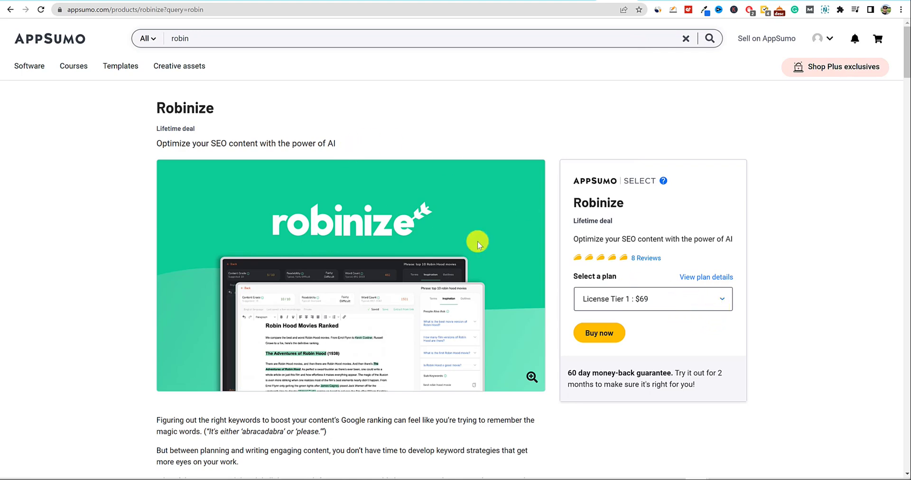
scroll(523, 296, "down", 2)
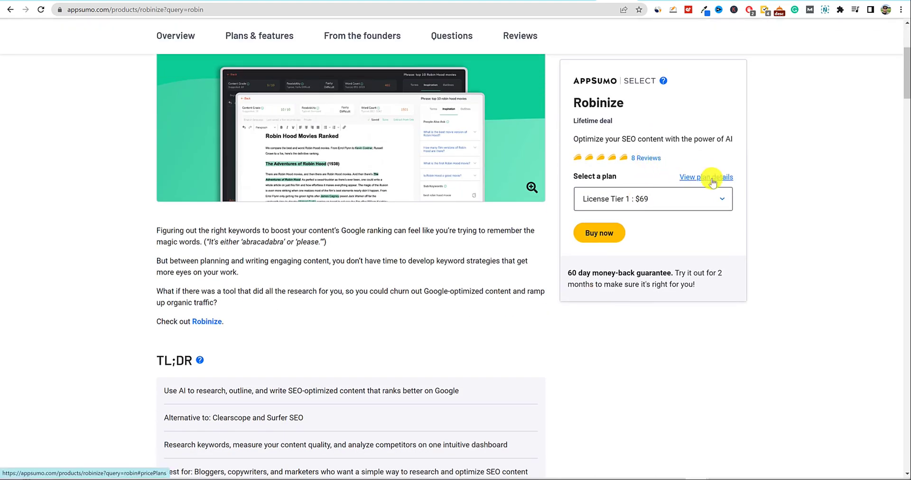
left_click(720, 177)
scroll(370, 294, "down", 3)
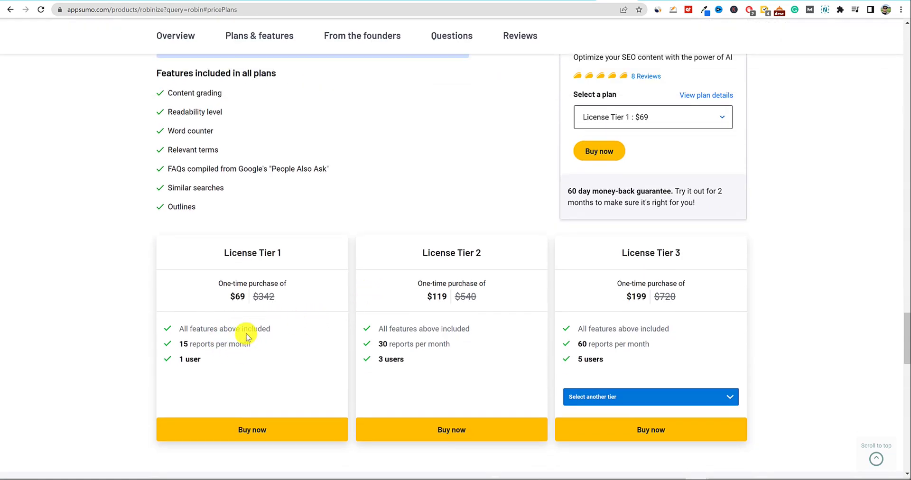
scroll(238, 338, "down", 2)
scroll(238, 338, "up", 1)
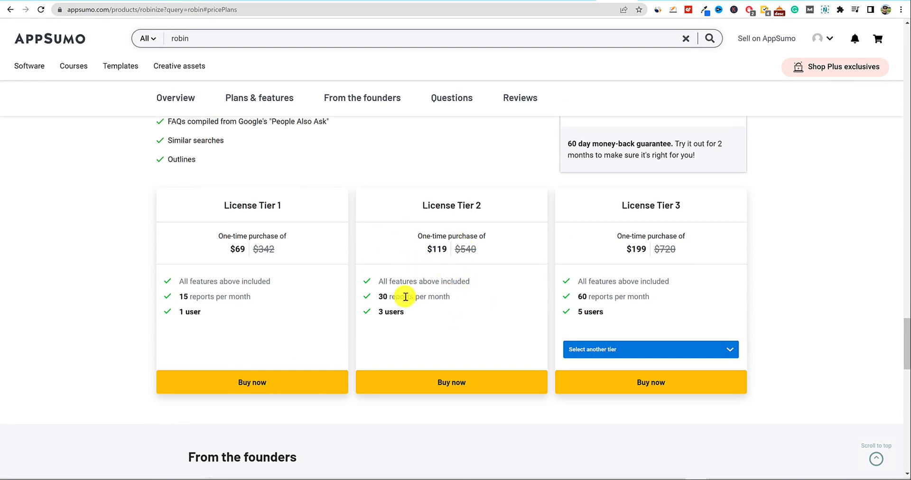
left_click_drag(381, 296, 449, 297)
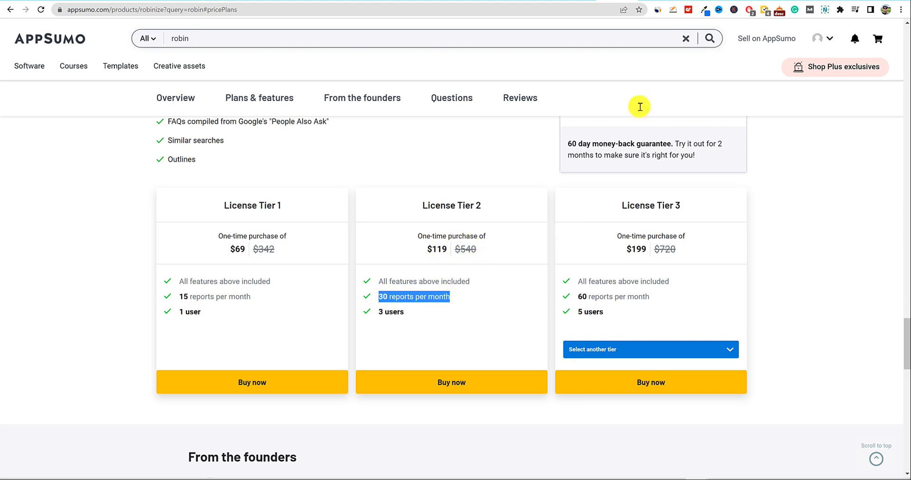
Return to NeuronWriter's deal page and highlight the 50 Content Editor Queries offered when stacking 2 codes.
left_click(581, 0)
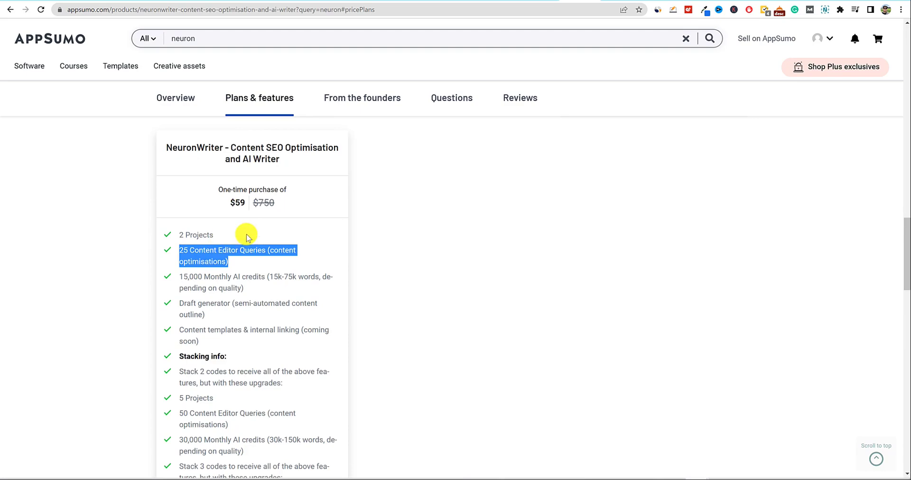
scroll(239, 307, "down", 3)
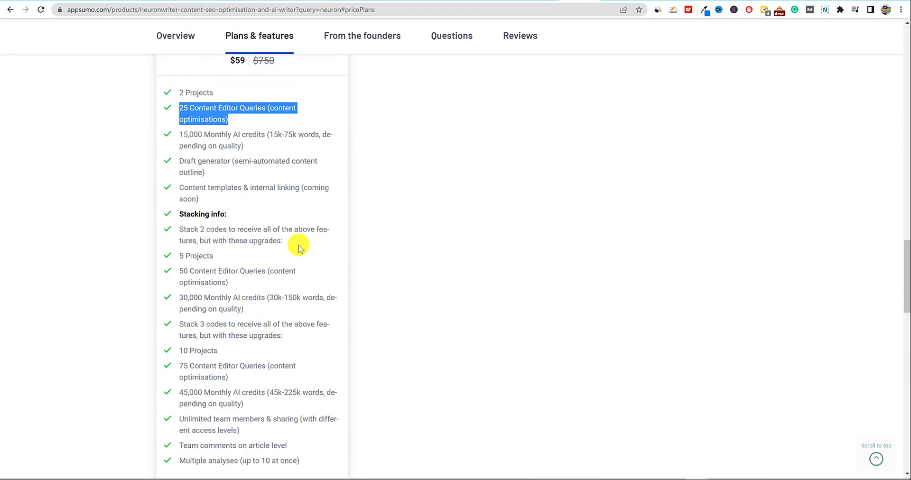
left_click_drag(180, 271, 364, 279)
scroll(375, 281, "up", 2)
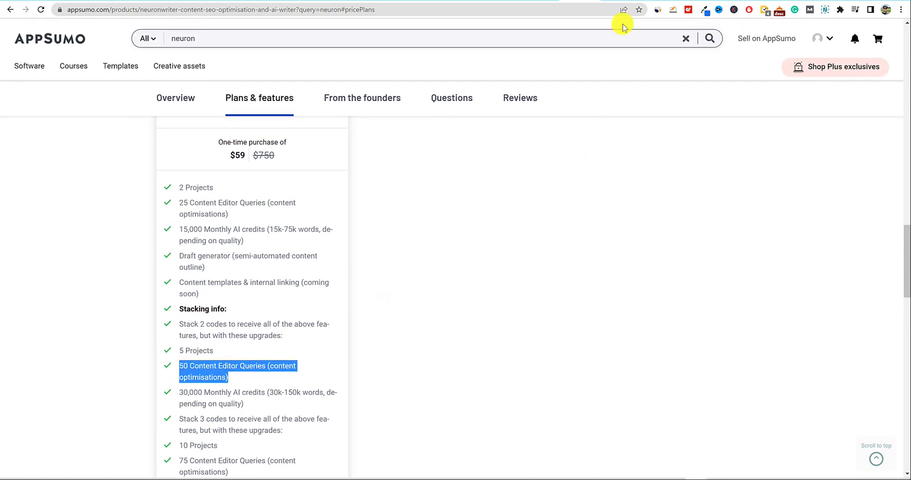
Go back to Robinize's AppSumo plans and review the license tiers along with the features included in all plans.
left_click(619, 1)
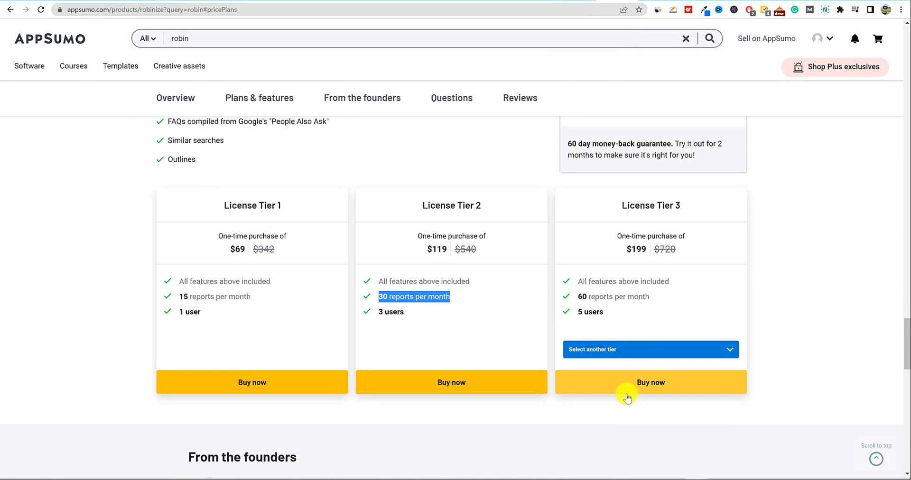
scroll(557, 338, "down", 1)
scroll(639, 337, "up", 3)
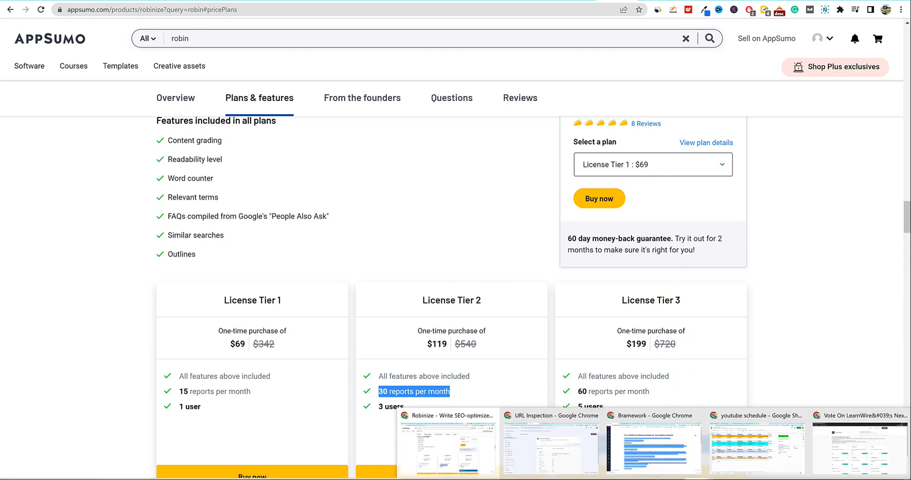
Switch to the LearnWire voting page and look through the whole list of proposed future videos.
left_click(834, 452)
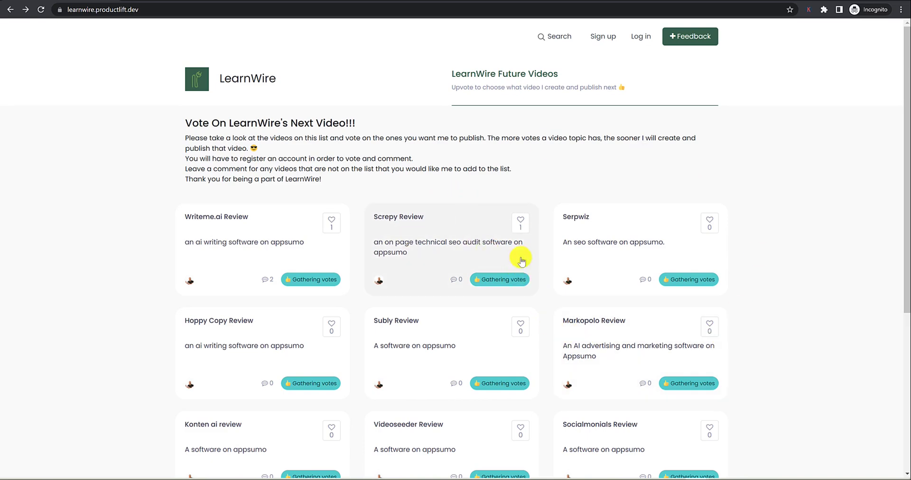
scroll(551, 387, "down", 1)
scroll(572, 387, "down", 2)
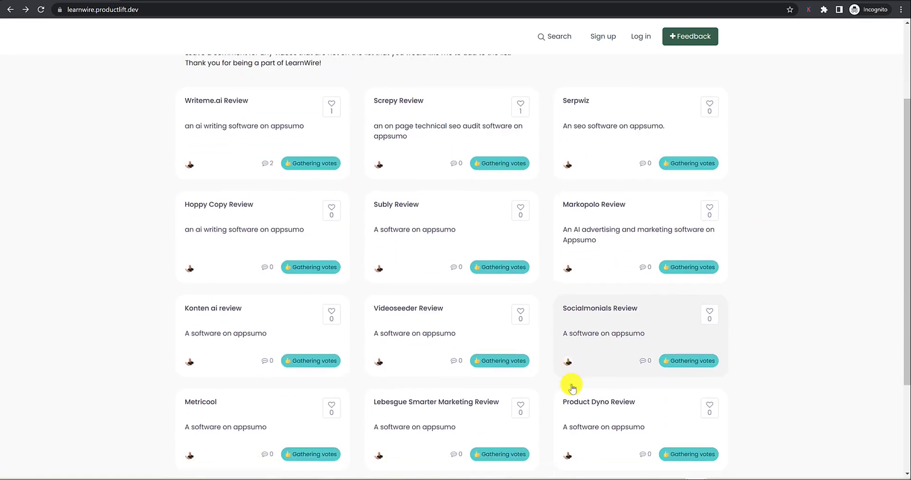
scroll(571, 384, "up", 2)
scroll(571, 383, "up", 1)
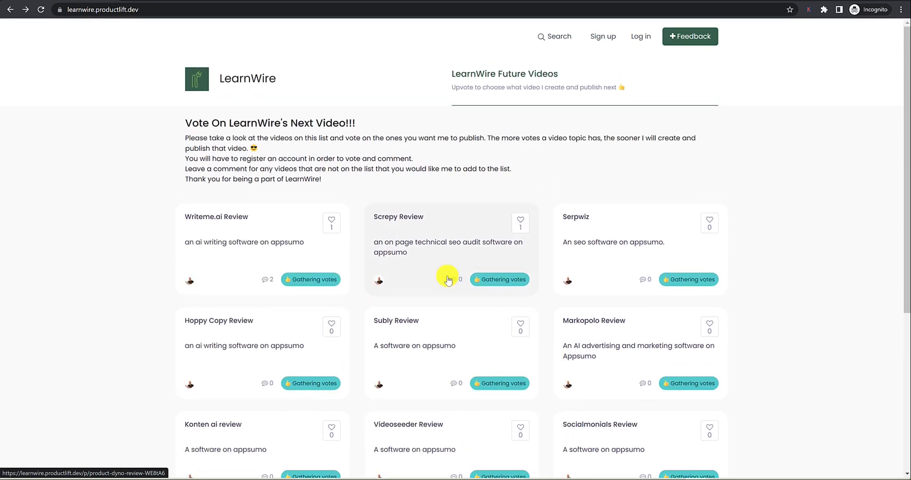
scroll(636, 385, "down", 5)
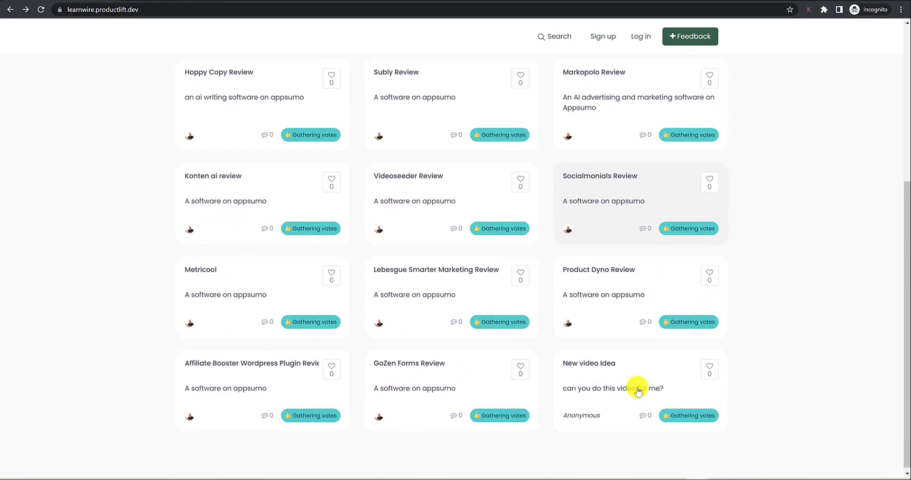
scroll(637, 384, "up", 5)
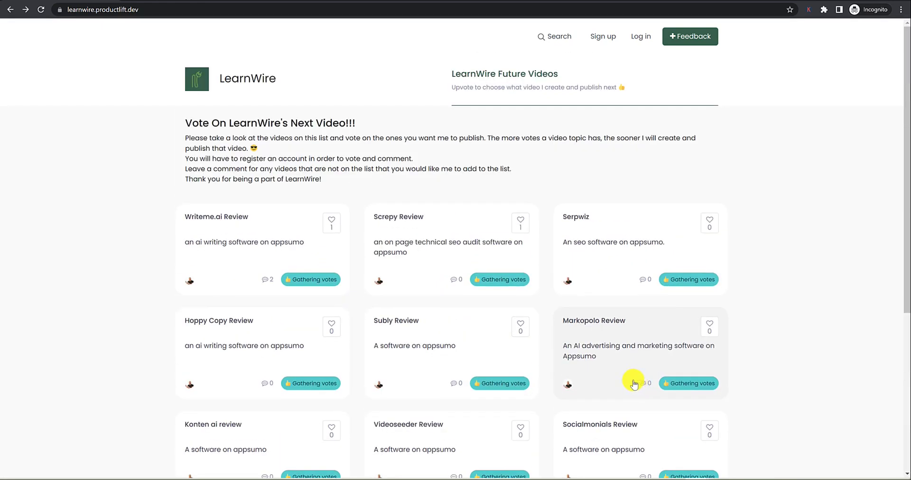